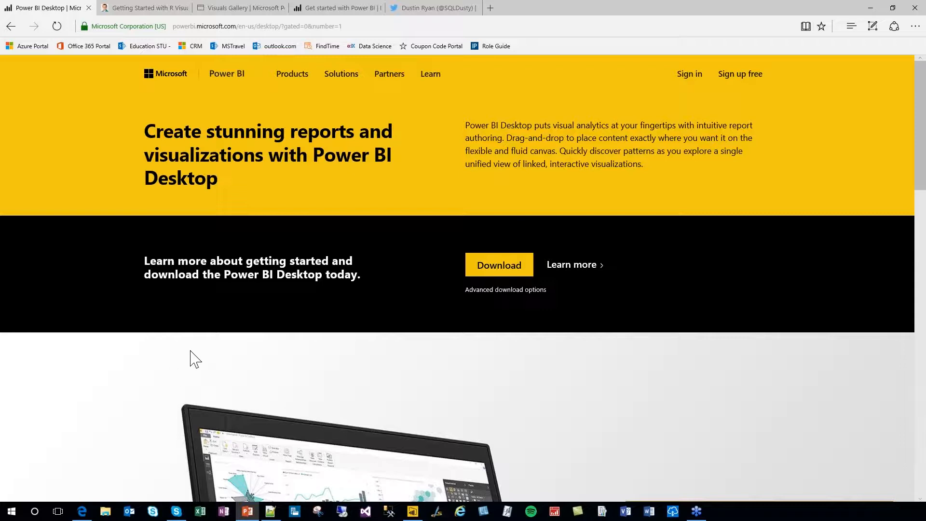
Step: Open the English Power BI Desktop download page, look over the installer files offered, and close the file selection without downloading
mouse_move(294, 77)
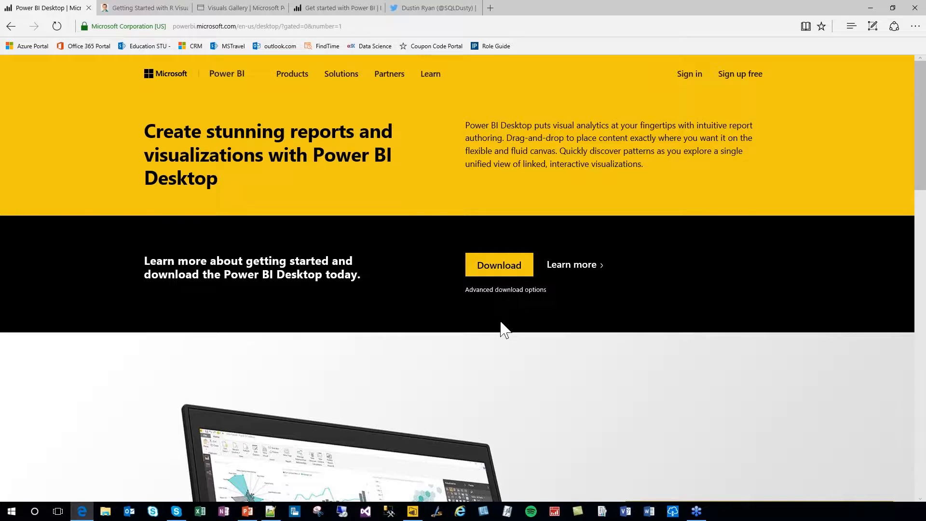
left_click(507, 299)
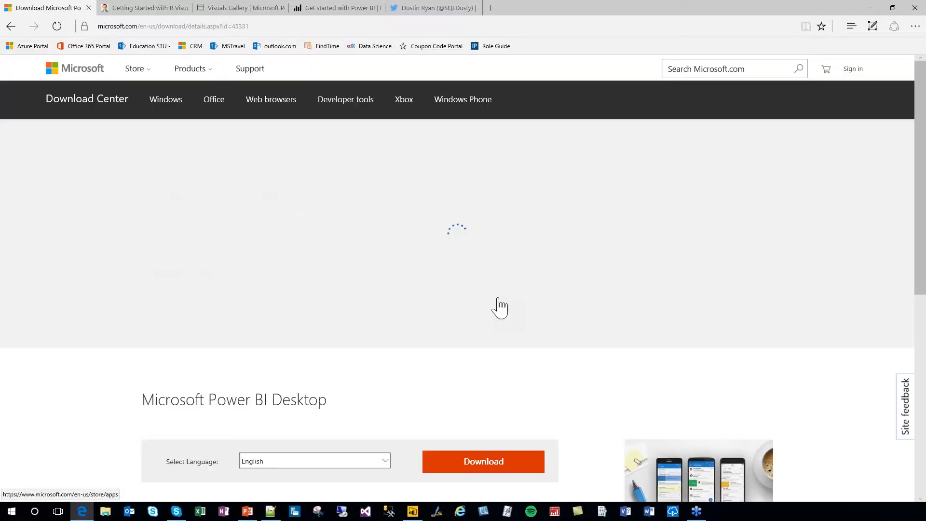
scroll(389, 371, "down", 3)
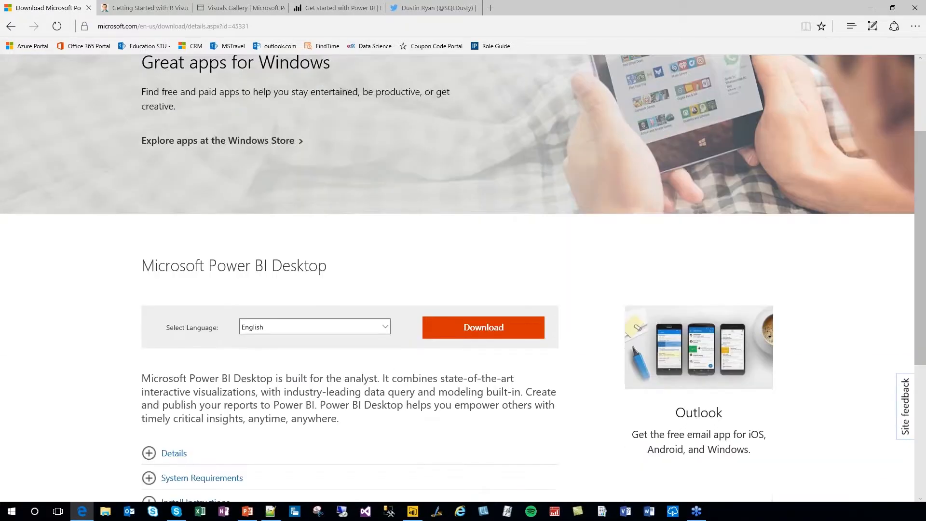
left_click(465, 336)
left_click(152, 223)
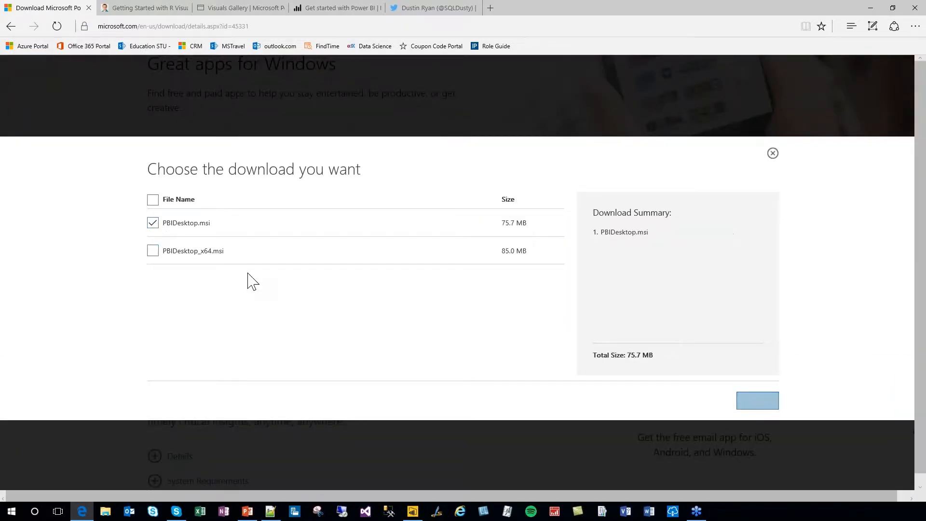
left_click(773, 153)
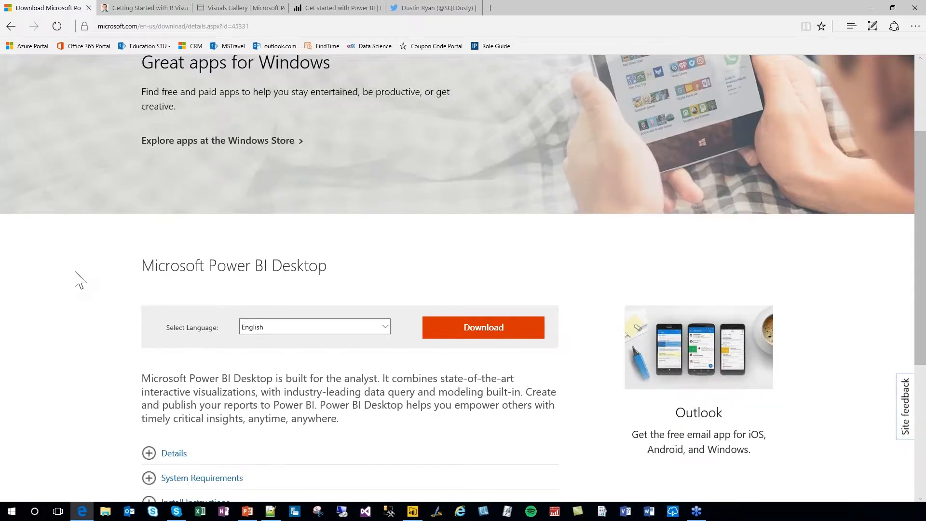
scroll(77, 280, "up", 3)
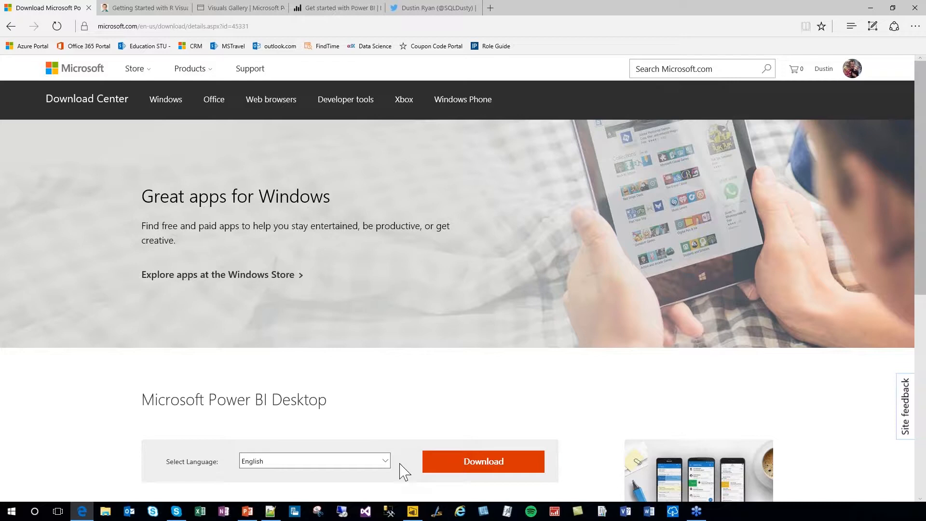
Step: Switch to a new Power BI Desktop window with a blank report and maximize it
right_click(414, 512)
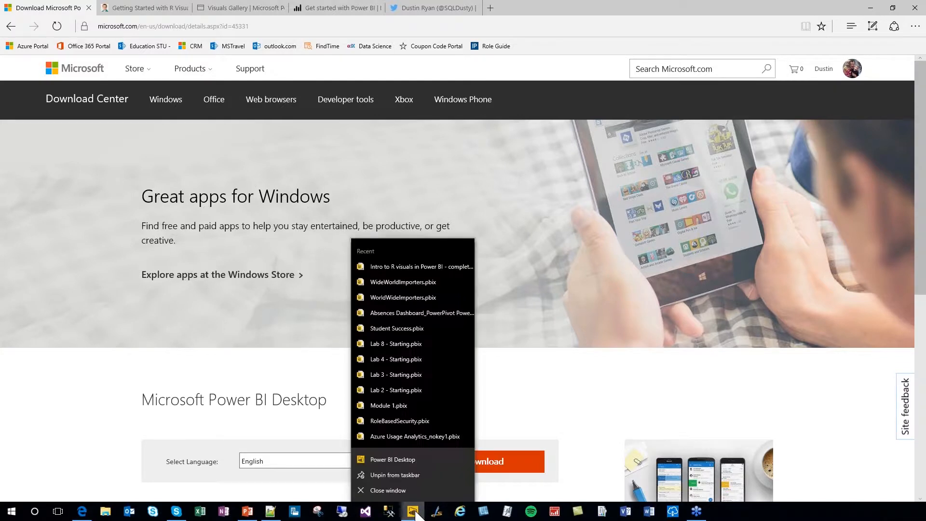
left_click(408, 459)
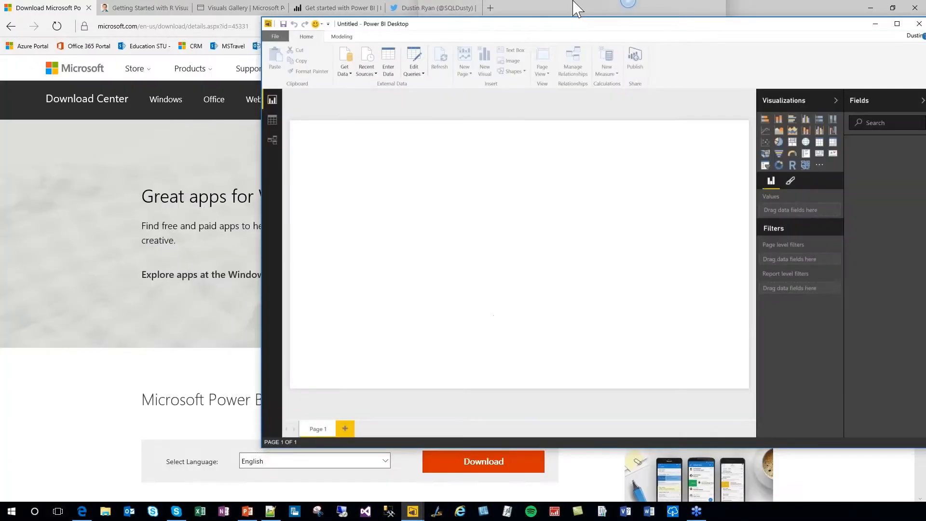
left_click_drag(548, 55, 548, 5)
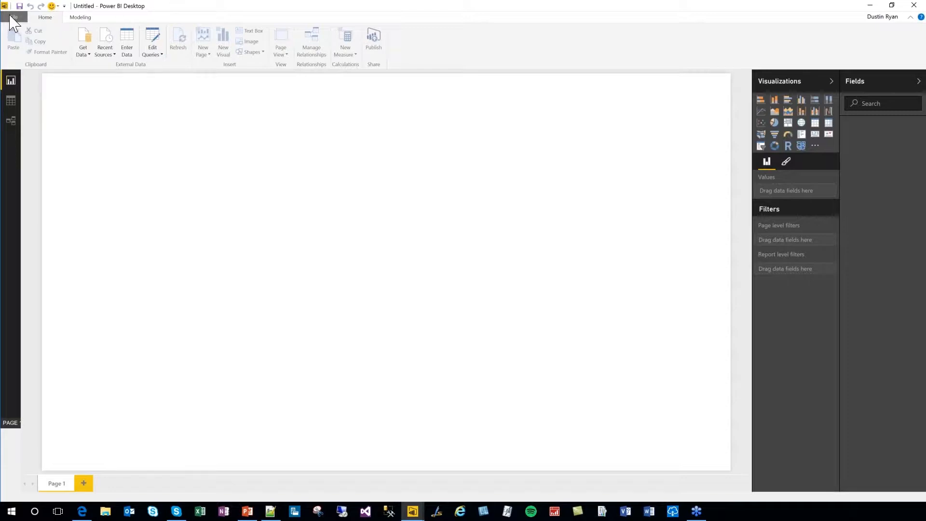
double_click(200, 8)
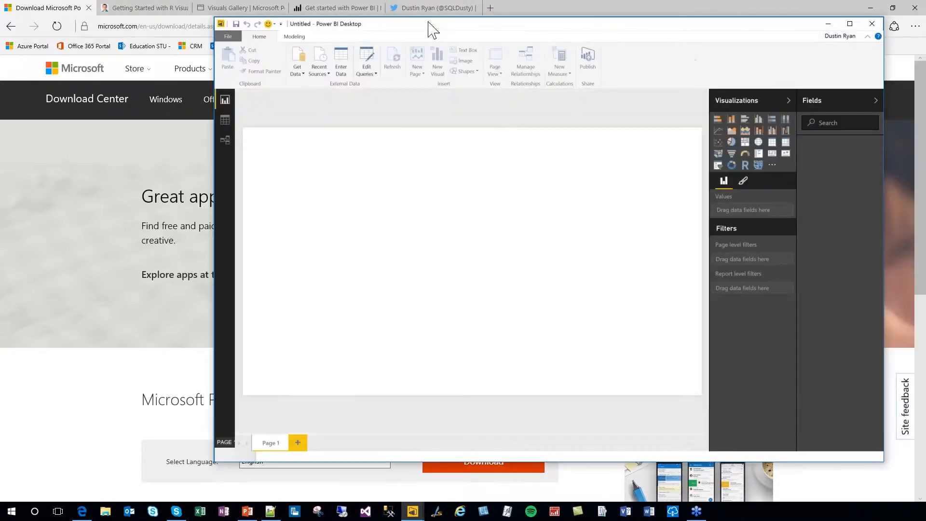
double_click(427, 28)
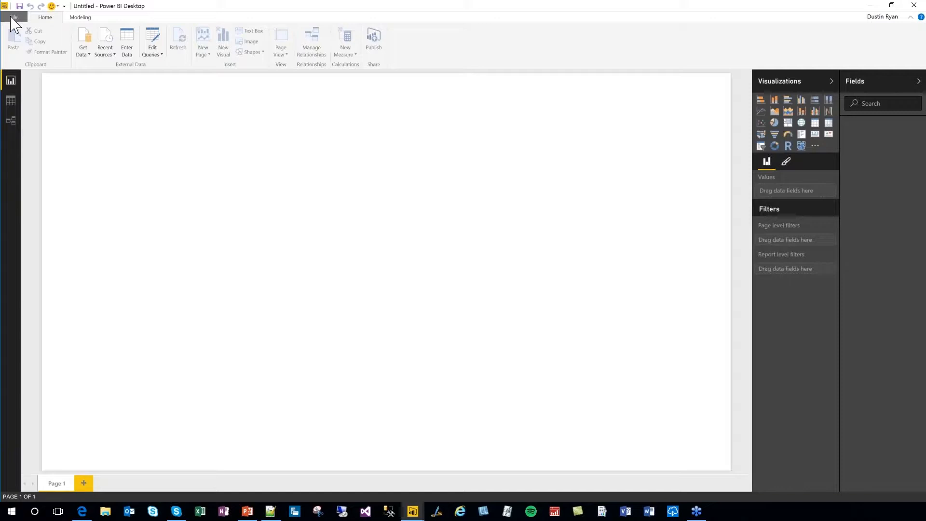
double_click(145, 8)
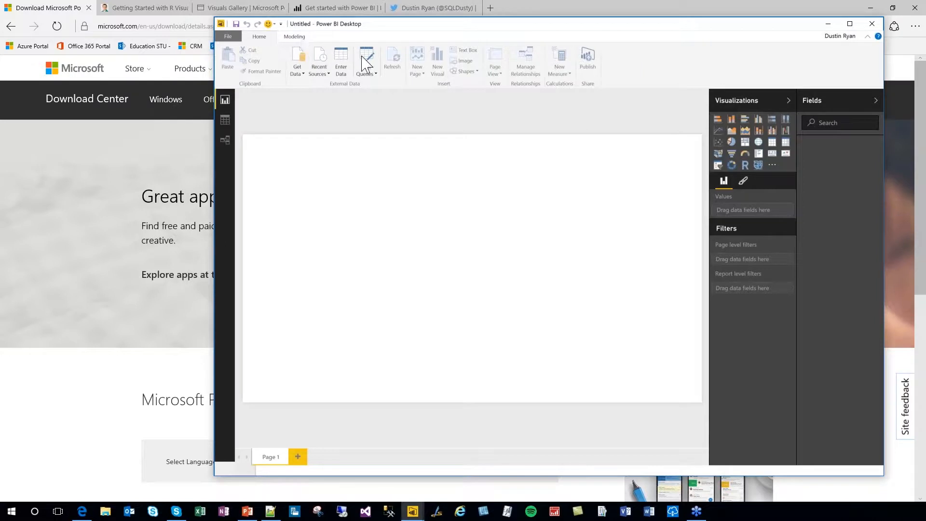
key("super+Down")
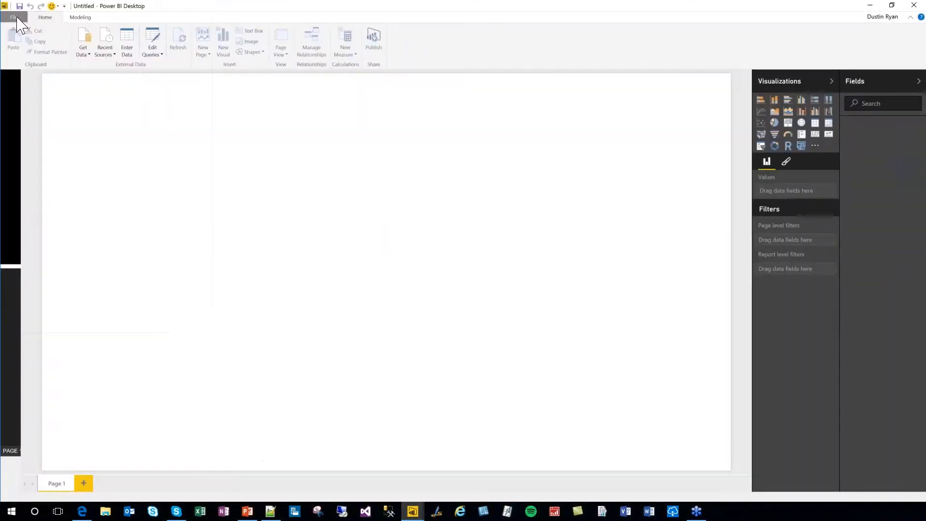
Step: Import the workbook contents of "Absences Dashboard_PowerPivot PowerView.xlsx" from the OneDrive folder Documents > Sessions & Presentations > Introduction to Power BI Desktop
left_click(14, 17)
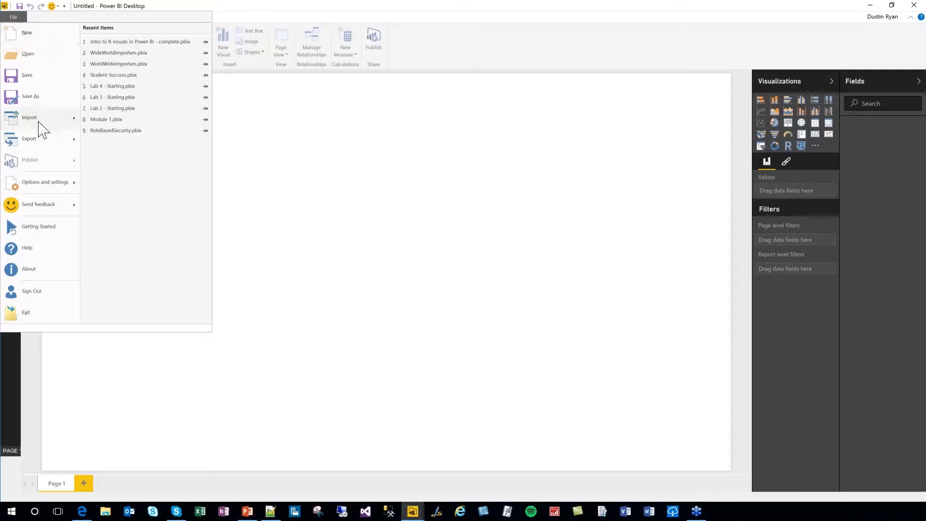
mouse_move(39, 122)
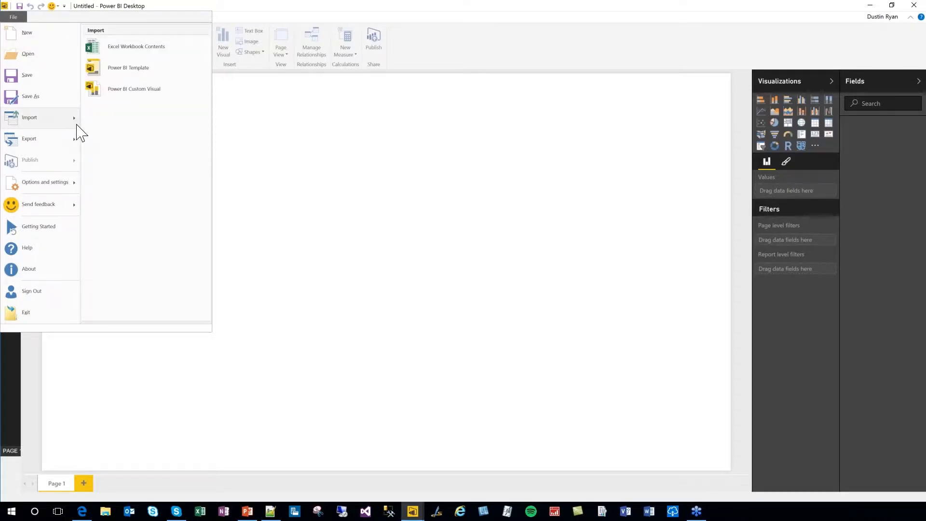
left_click(146, 51)
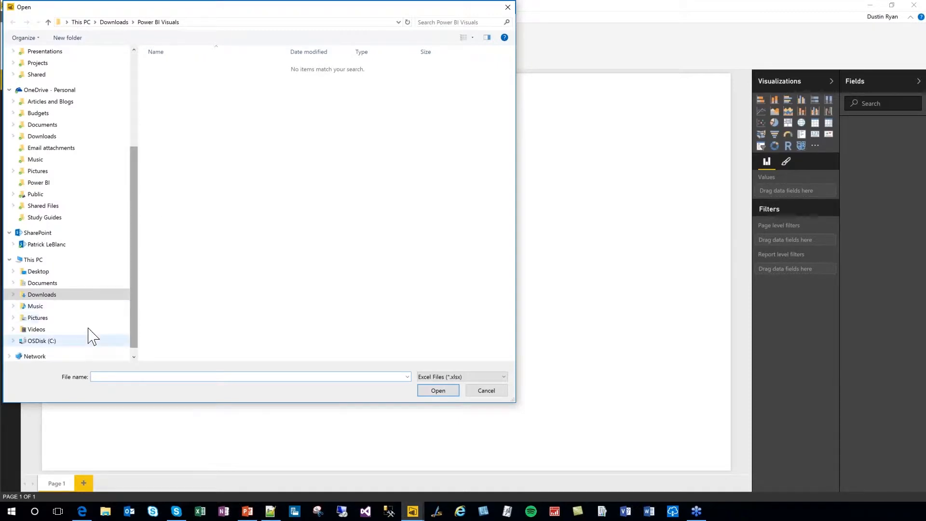
left_click(43, 125)
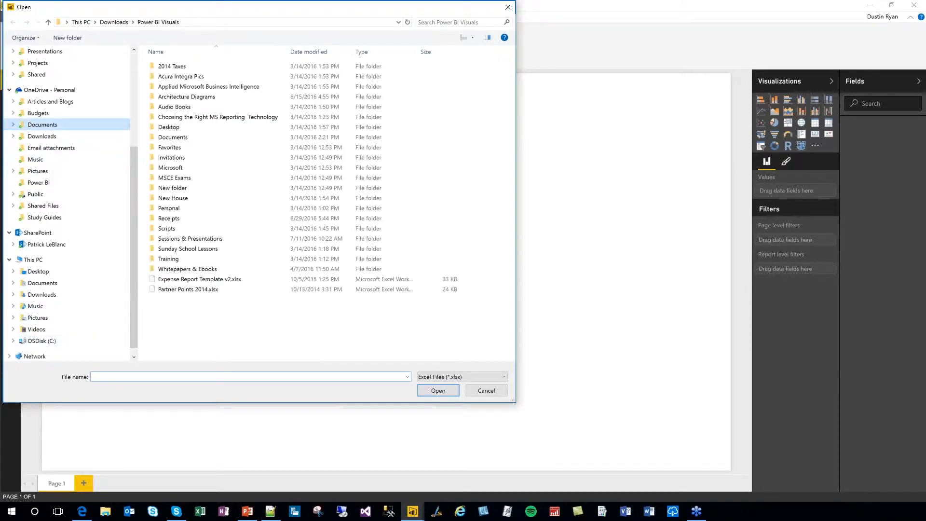
double_click(214, 242)
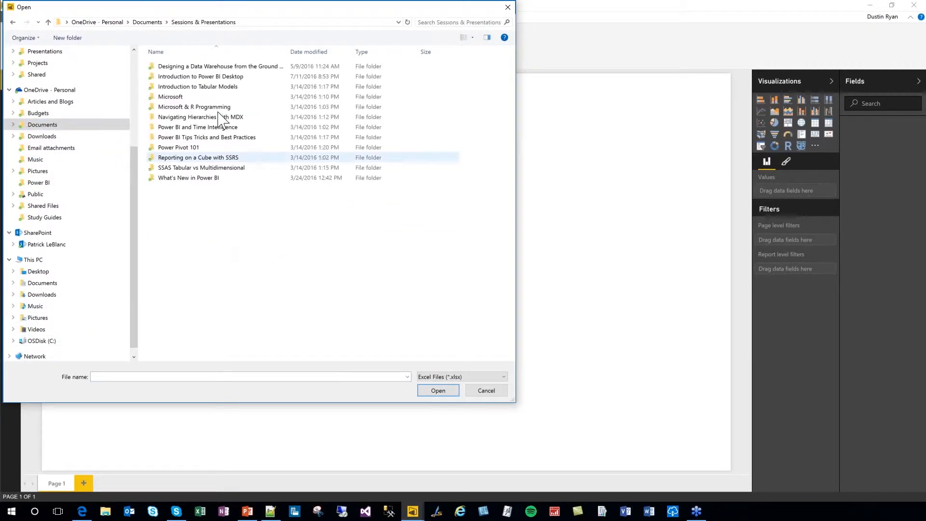
double_click(219, 77)
left_click(234, 67)
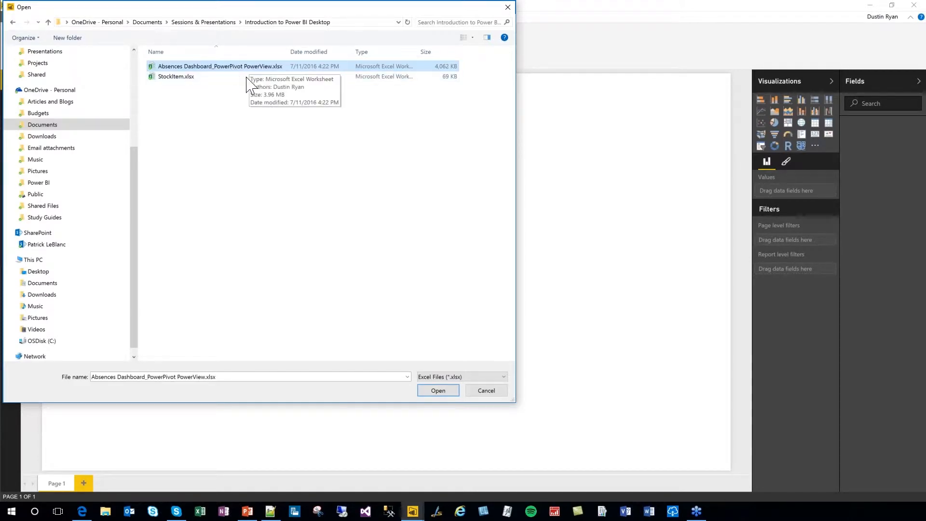
left_click(440, 391)
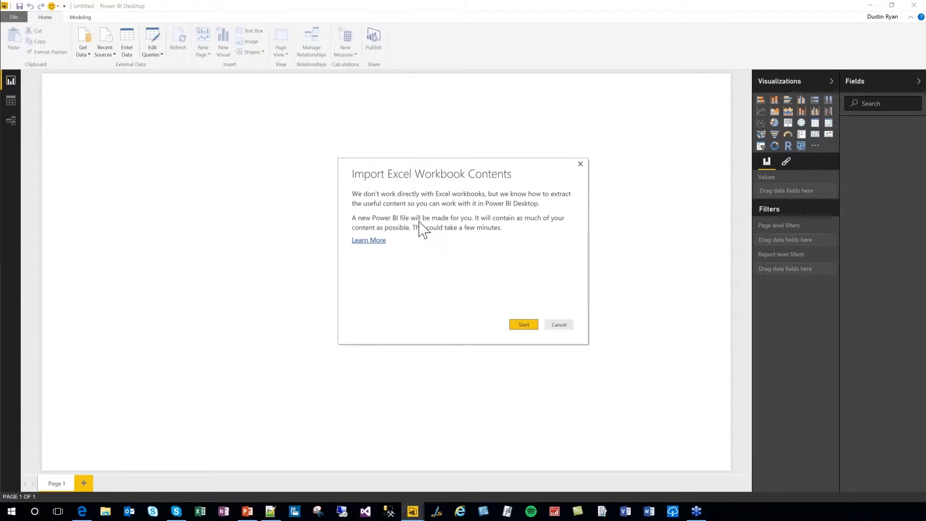
left_click(522, 324)
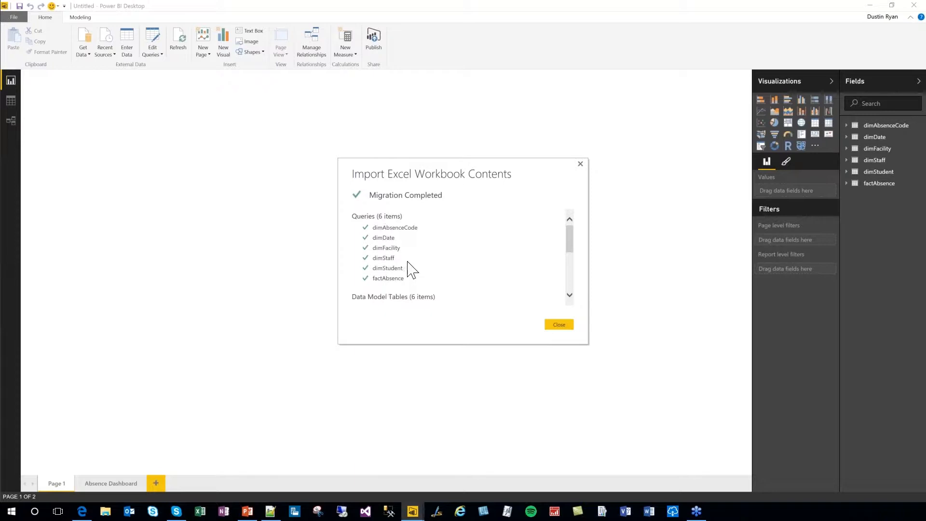
Step: Review the migrated queries, data model tables, measures and Power View sheets in the import summary, and dismiss it
scroll(569, 251, "down", 1)
scroll(572, 253, "down", 2)
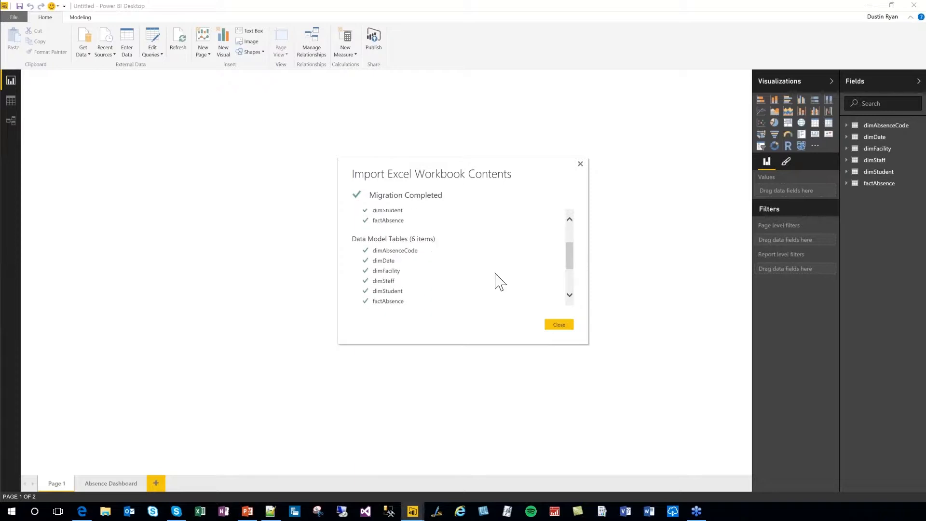
left_click_drag(574, 253, 404, 276)
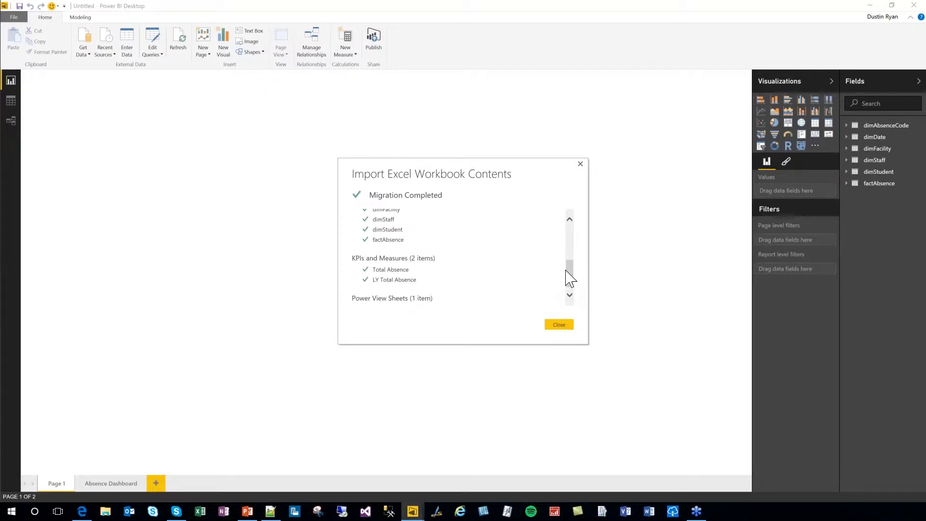
left_click_drag(571, 277, 576, 299)
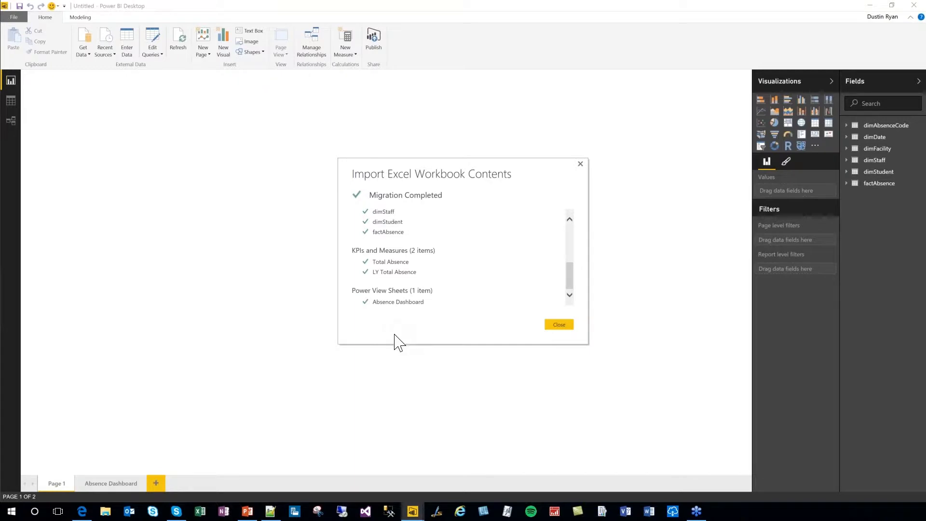
left_click(561, 325)
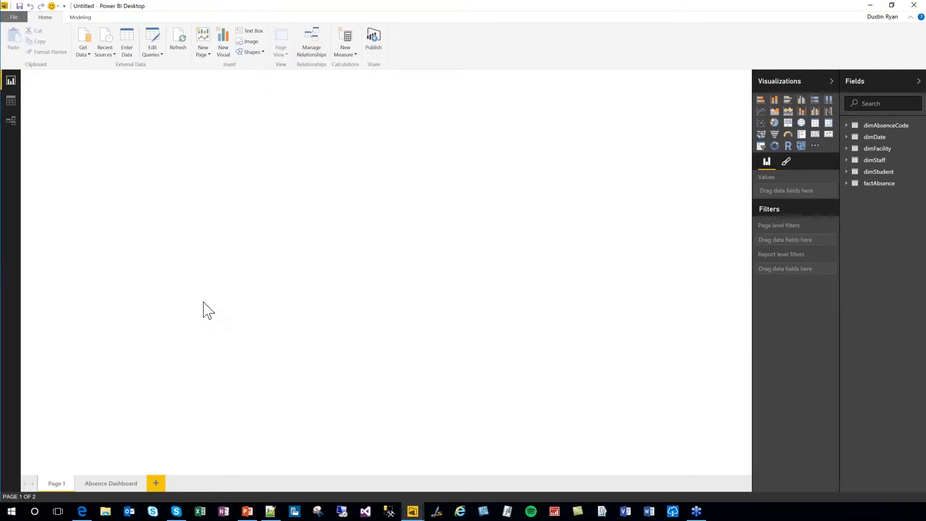
Step: View the imported Absence Dashboard page and the relationship diagram of its data model
left_click(109, 483)
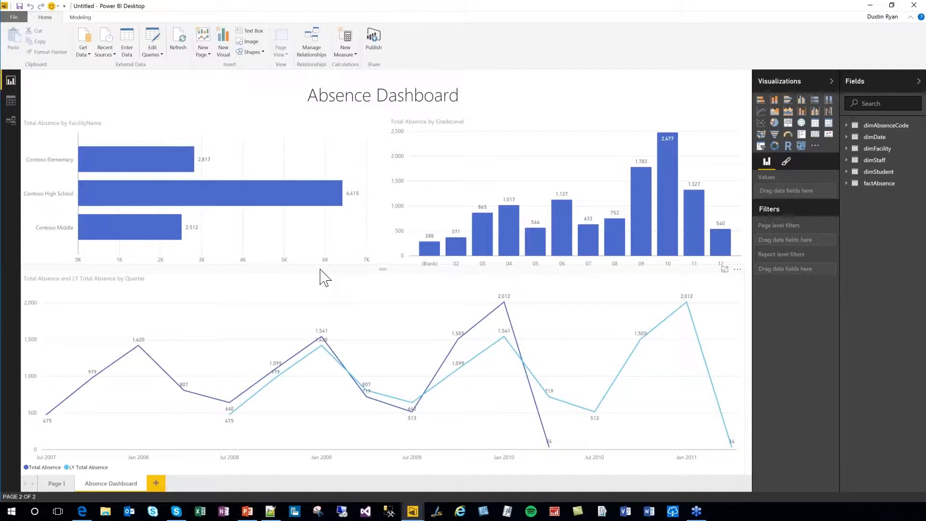
left_click(11, 120)
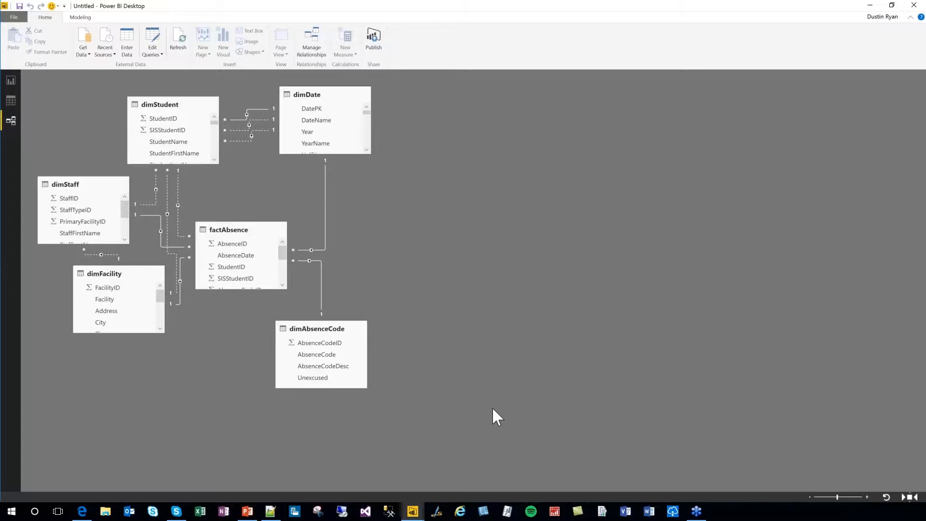
Step: Launch another blank Power BI Desktop window and close the imported Absence Dashboard report
left_click(419, 513)
left_click_drag(414, 515, 406, 470)
left_click(406, 467)
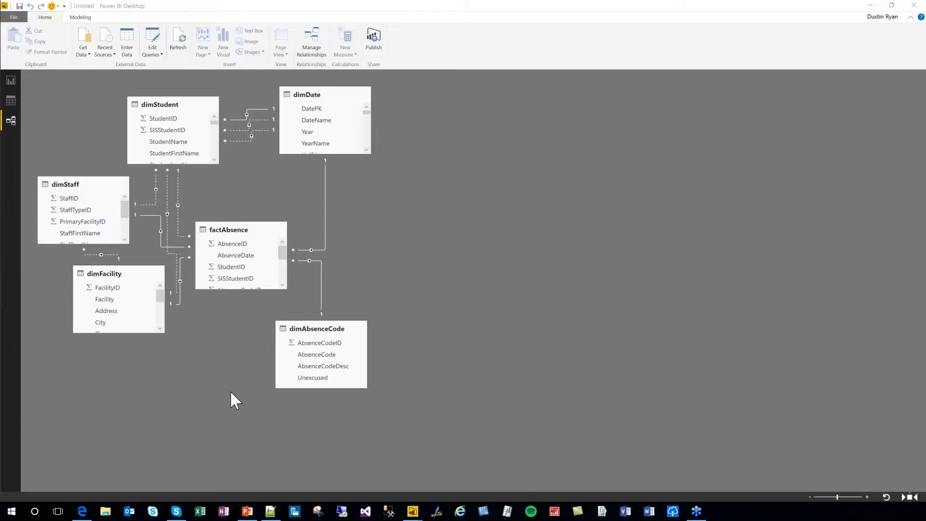
left_click(9, 81)
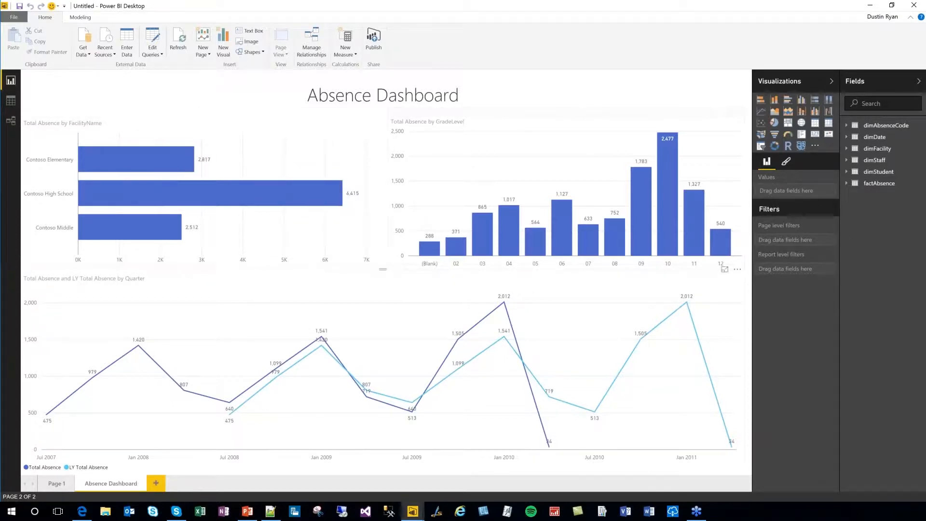
left_click(920, 16)
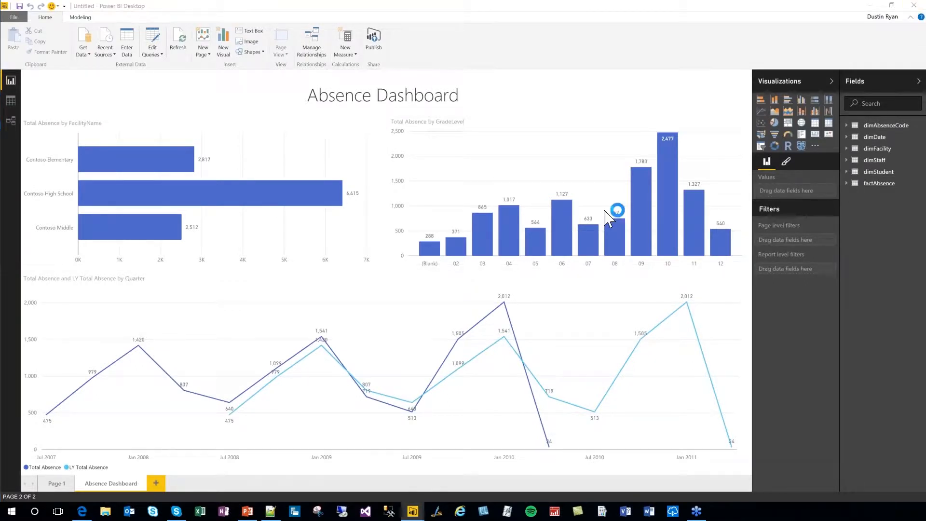
left_click(504, 268)
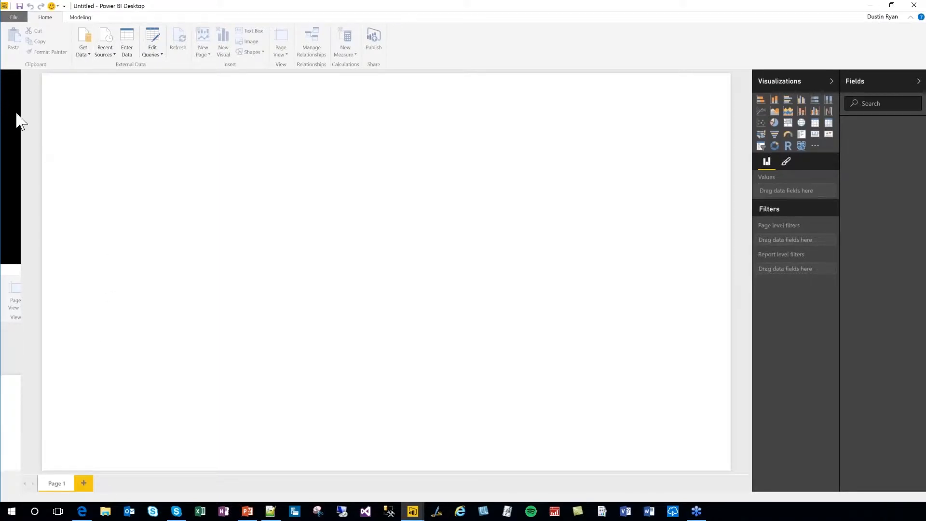
Step: Look over the Getting Started screen with its data shortcuts, recent reports and tutorials, and close it
left_click(13, 17)
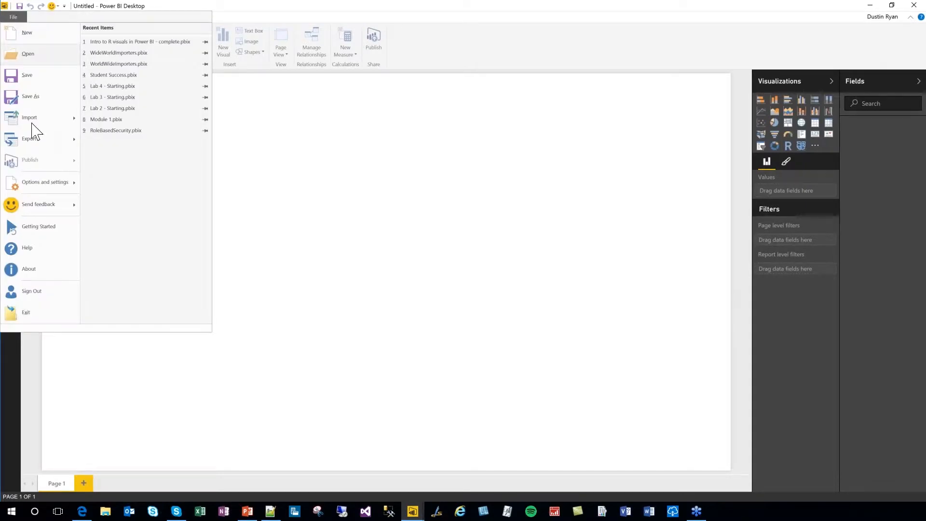
left_click(42, 225)
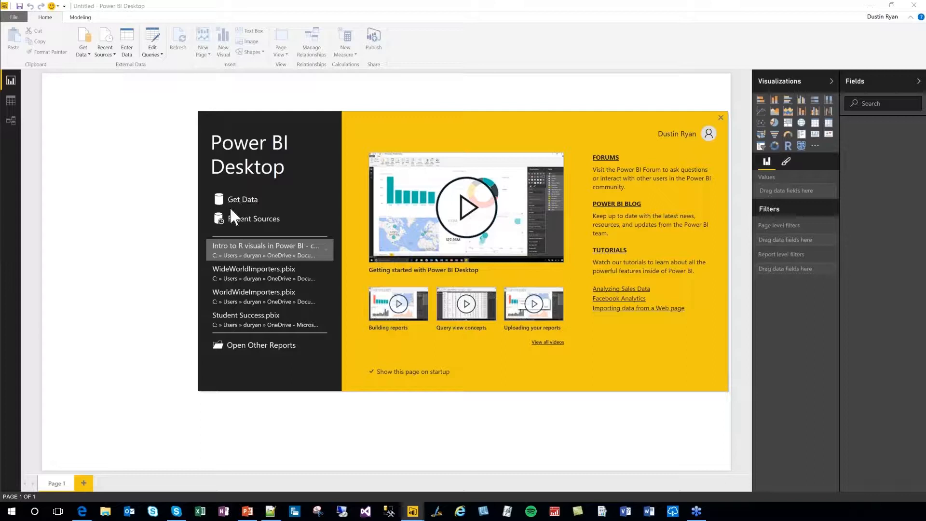
left_click(722, 118)
Step: Open the full list of data source connectors and look through the file, database, Azure and online service options
left_click(84, 42)
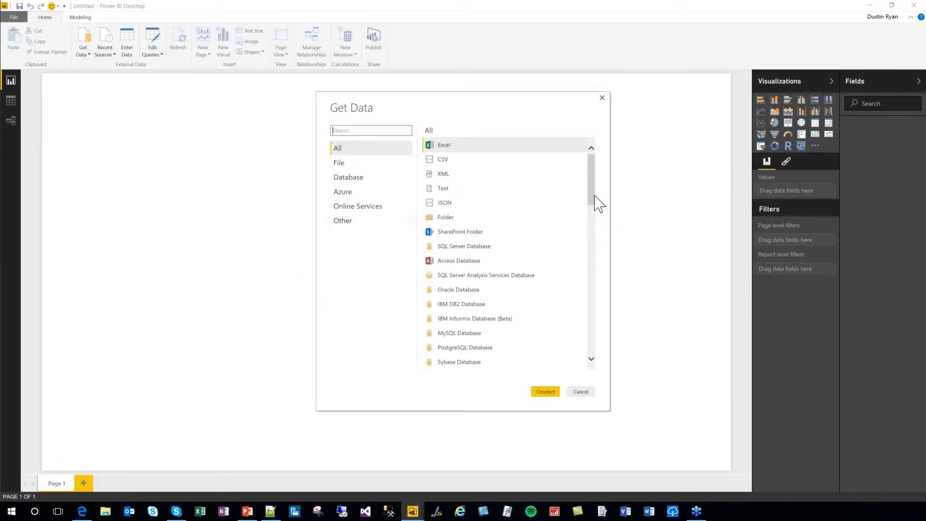
mouse_move(594, 183)
left_mouse_down()
mouse_move(594, 327)
mouse_move(596, 176)
left_mouse_up()
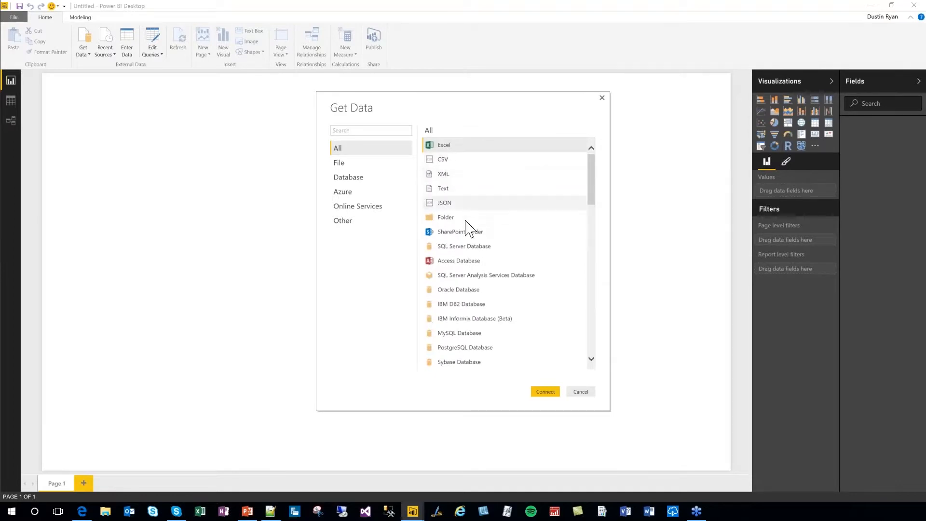
scroll(502, 262, "down", 1)
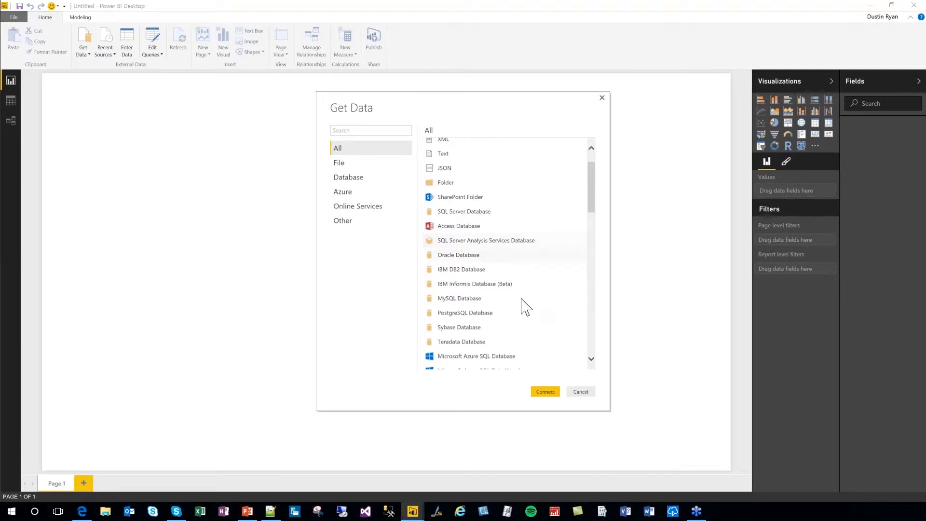
scroll(506, 310, "down", 4)
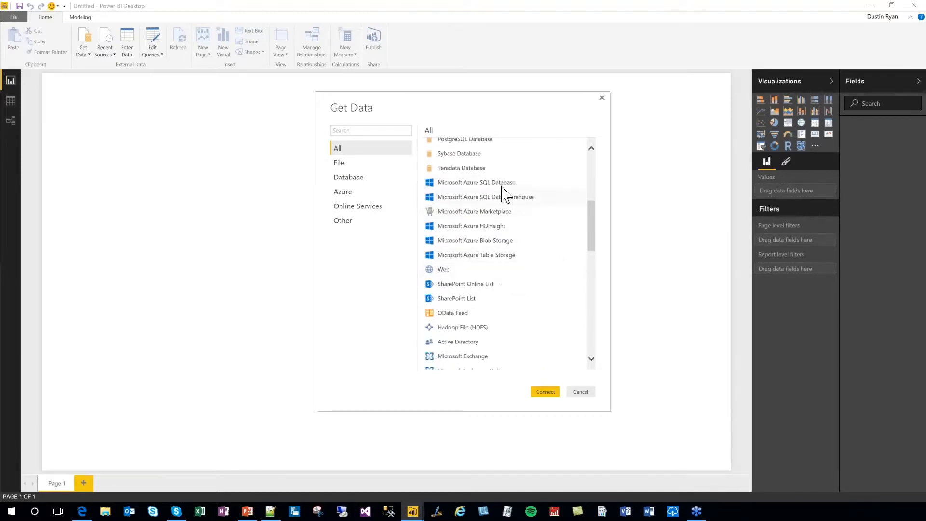
scroll(518, 288, "down", 1)
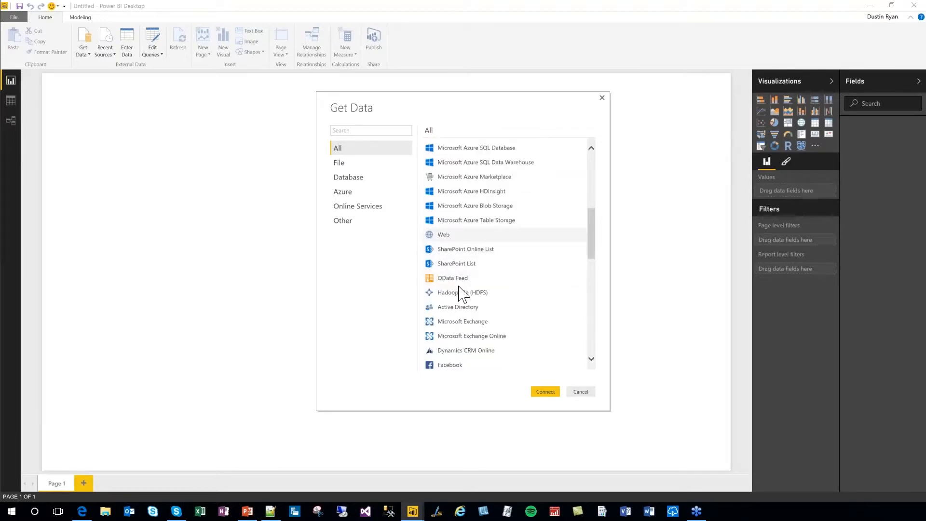
scroll(509, 309, "down", 1)
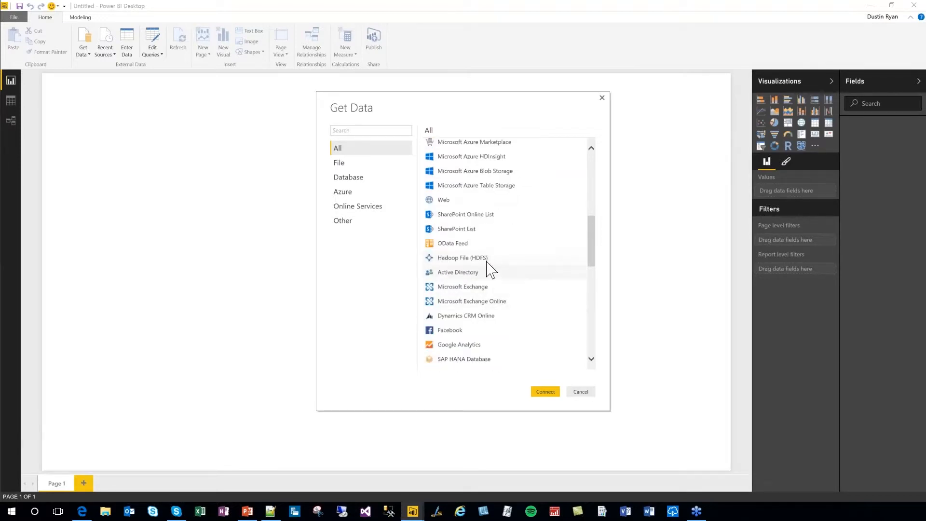
scroll(489, 290, "down", 2)
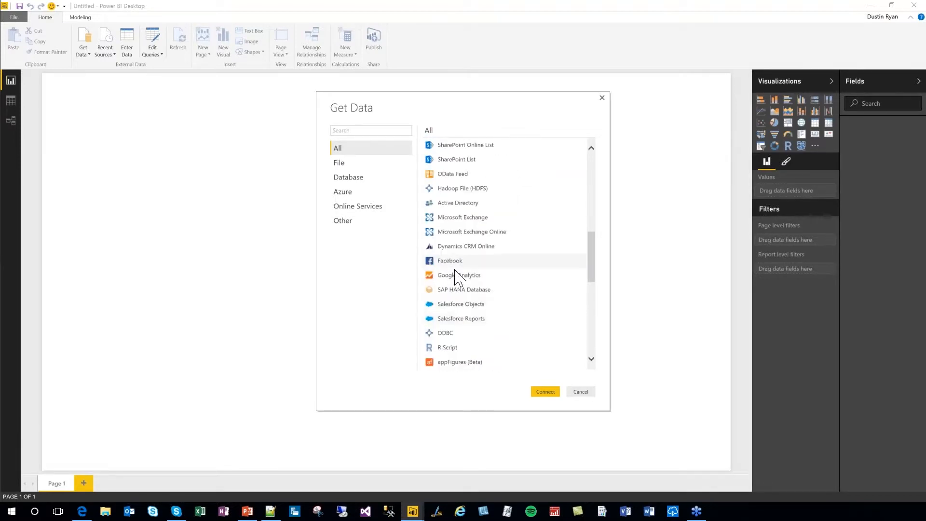
scroll(507, 323, "down", 3)
scroll(504, 321, "up", 4)
scroll(503, 324, "up", 10)
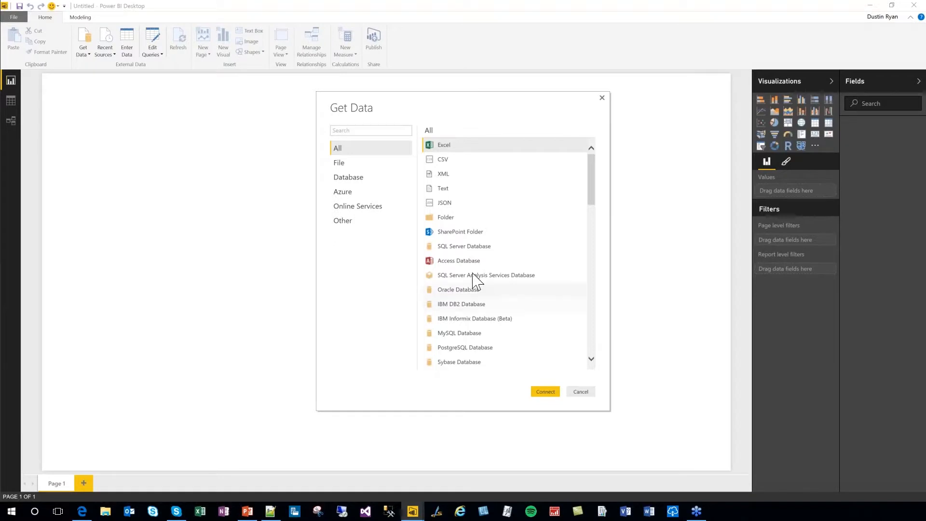
Step: Connect to the SQL Server database server duryan-sb01 in Import mode without specifying a database
left_click(463, 248)
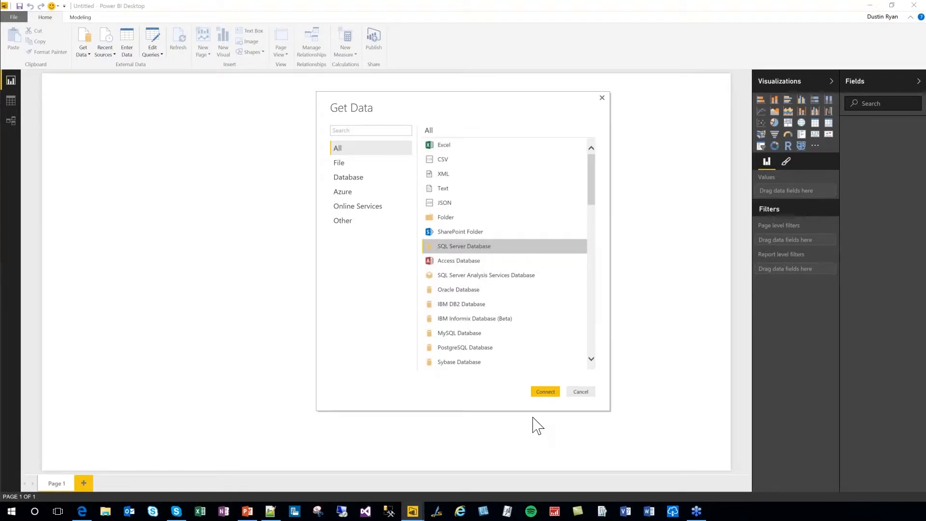
left_click(546, 395)
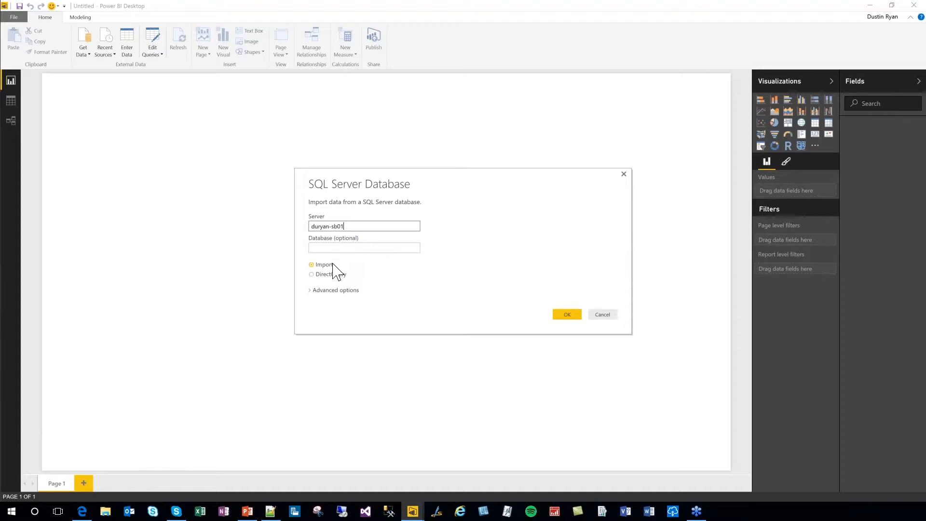
key("Tab")
left_click(314, 276)
left_click(323, 266)
left_click(567, 314)
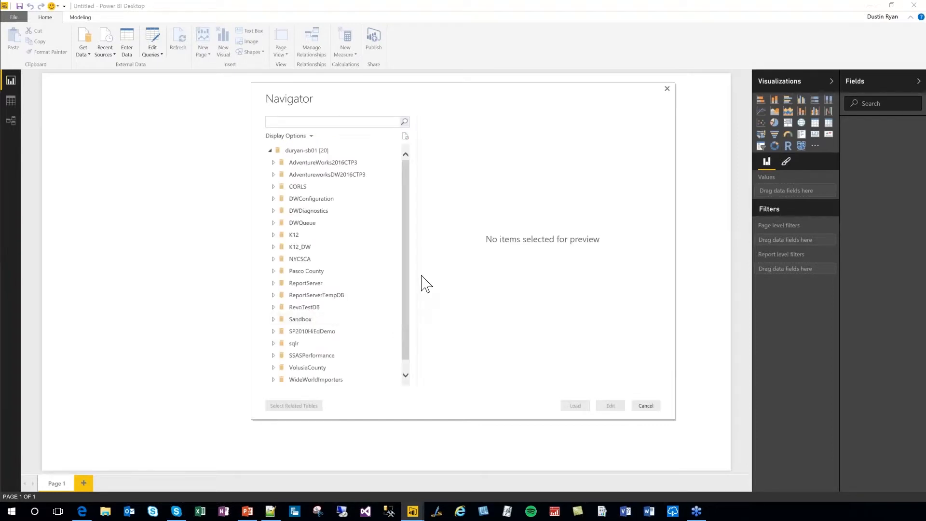
Step: In the WideWorldImportersDW database, select the Fact.Sale table together with its related tables
scroll(407, 232, "down", 1)
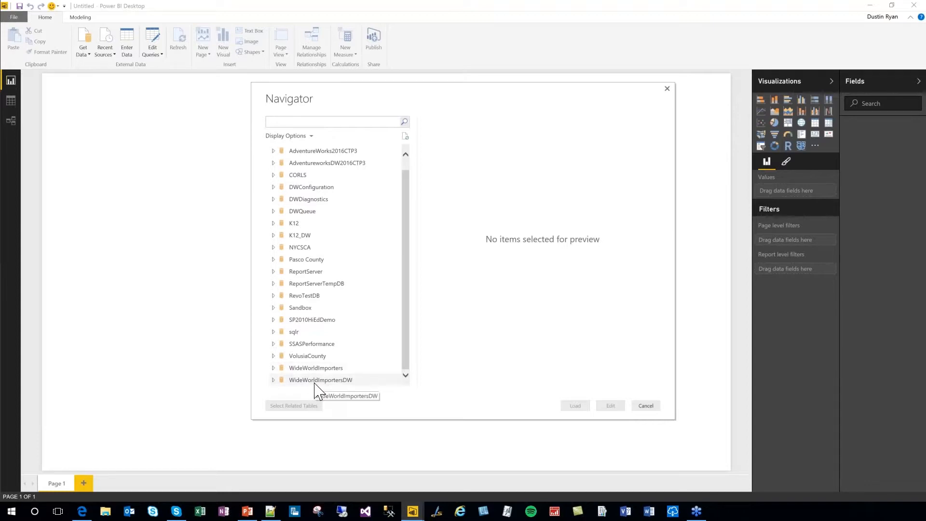
left_click(273, 381)
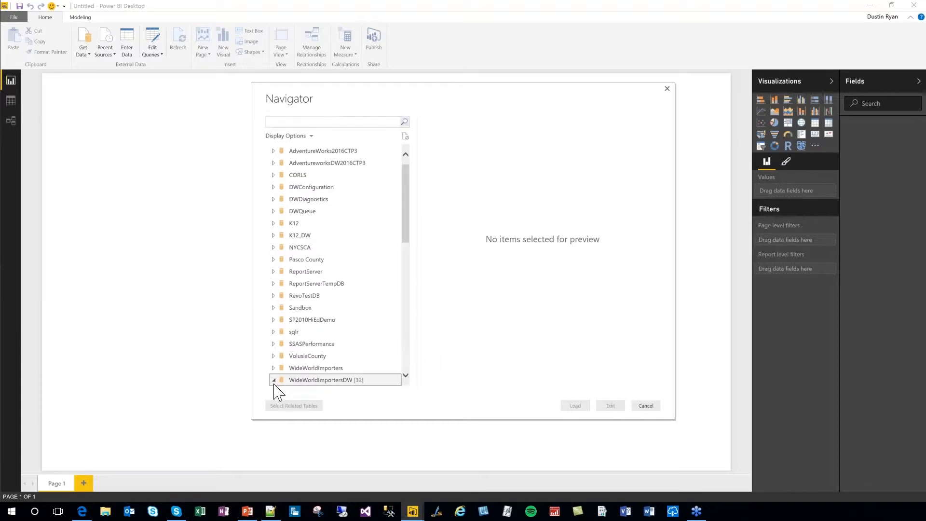
scroll(408, 227, "down", 4)
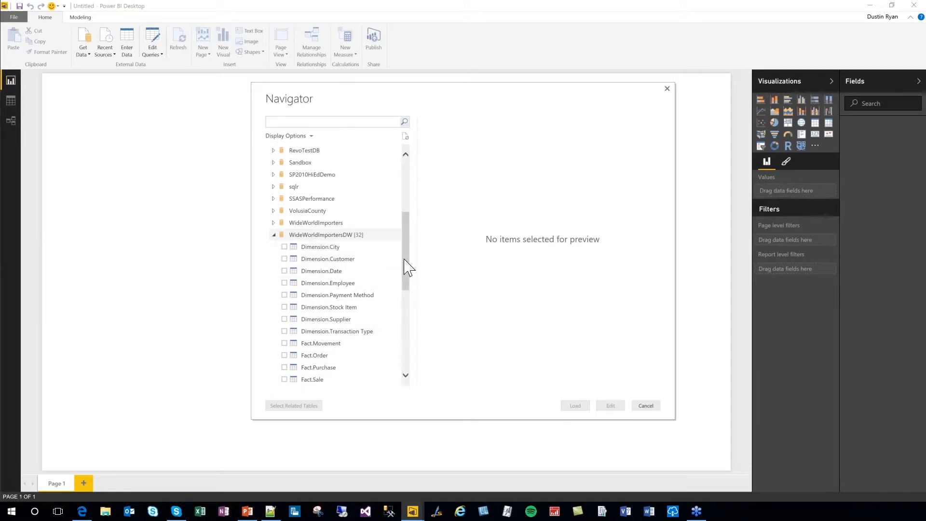
left_click_drag(408, 263, 407, 288)
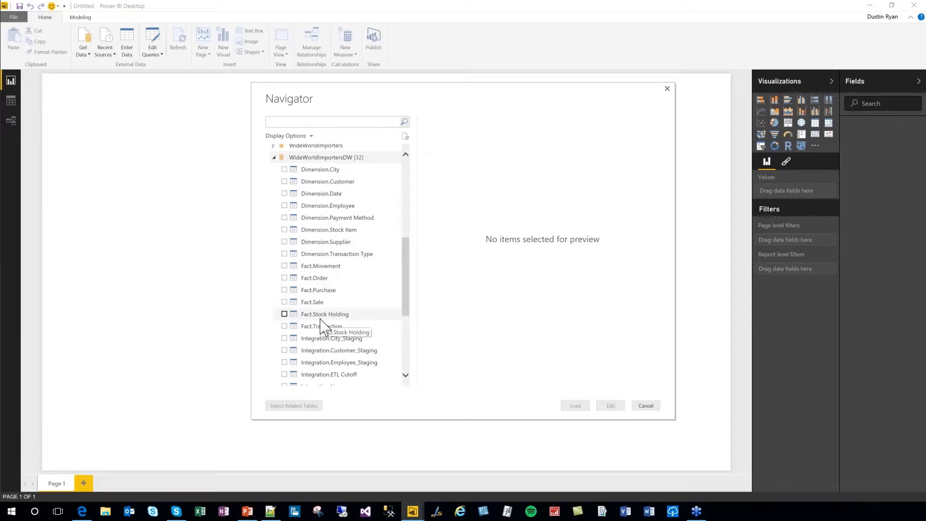
left_click(284, 302)
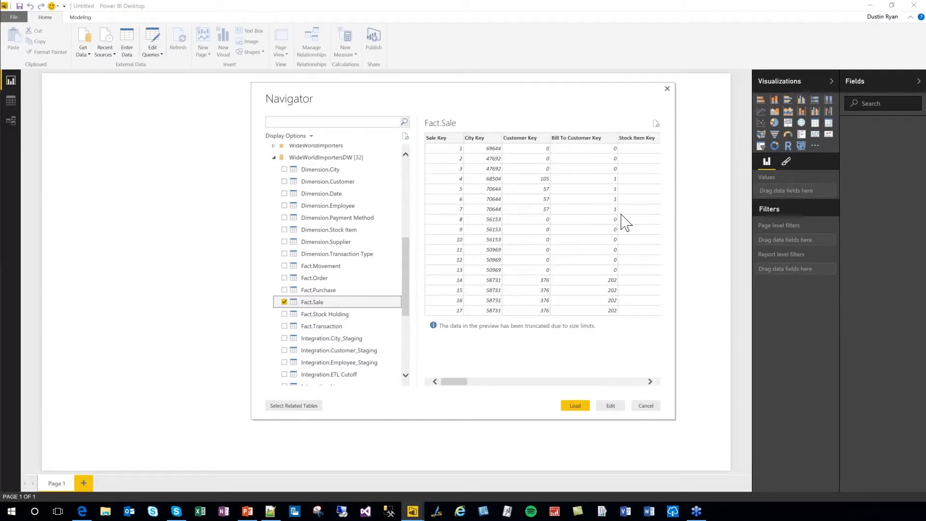
left_click(289, 406)
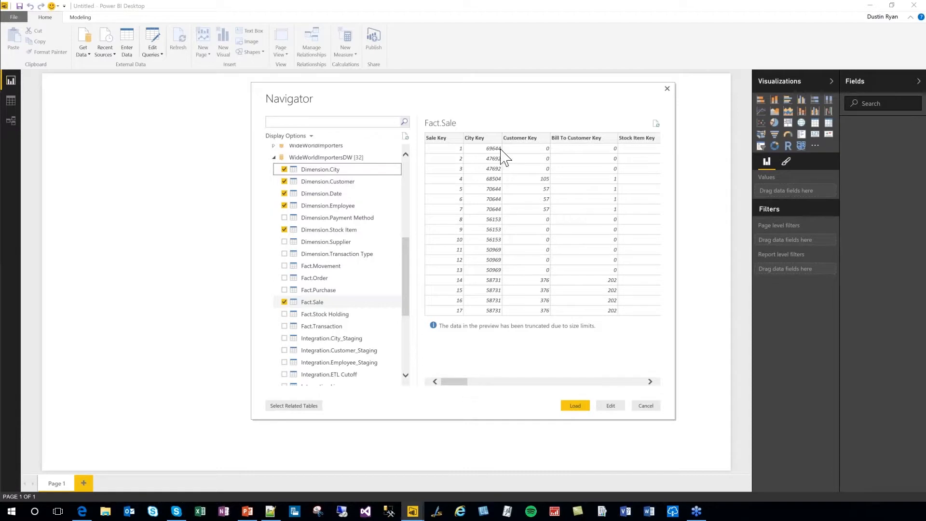
Step: Open the selected tables for editing in the Query Editor and maximize its window
left_click_drag(487, 94, 416, 94)
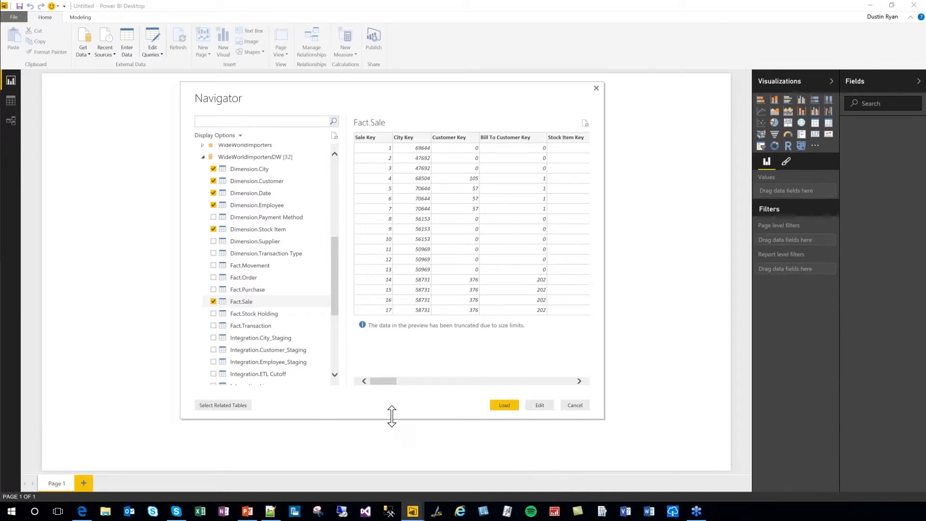
left_click(547, 409)
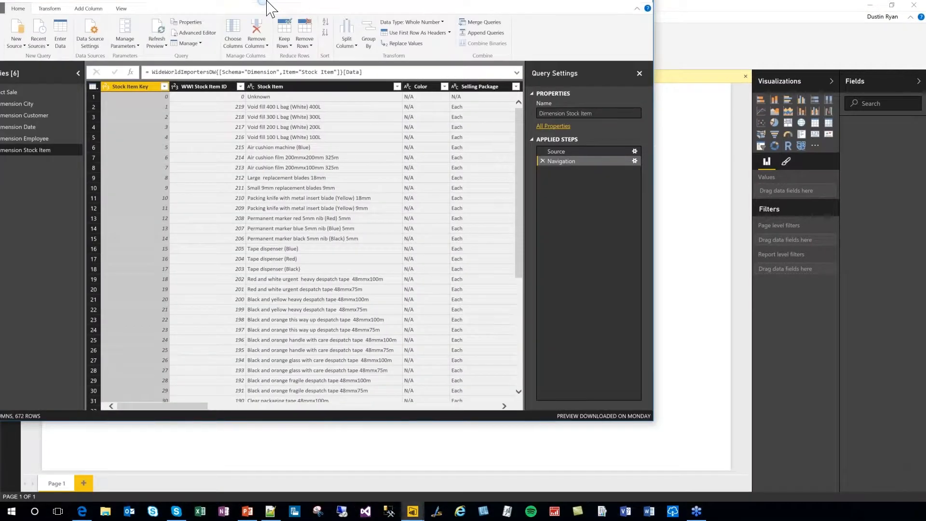
left_click_drag(267, 2, 269, 3)
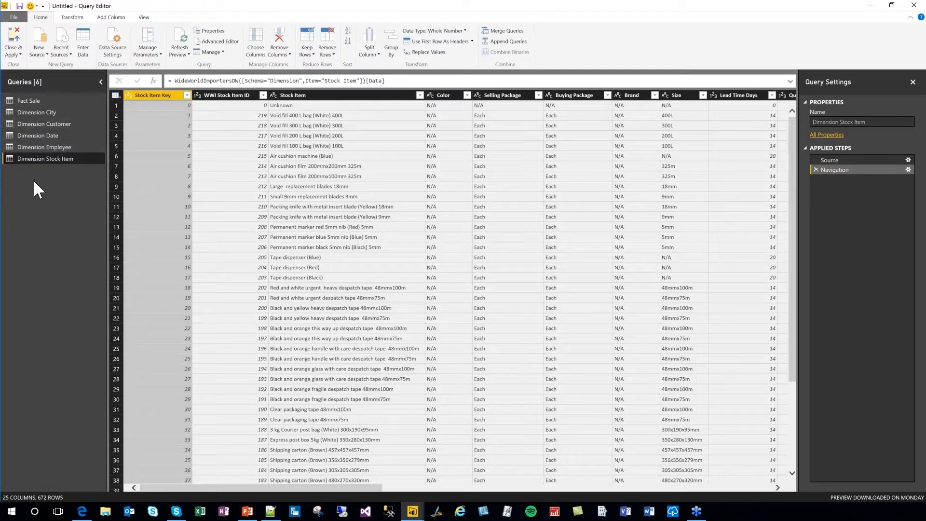
Step: Display the Fact Sale query and examine its columns and the data types available for Unit Price
left_click(38, 99)
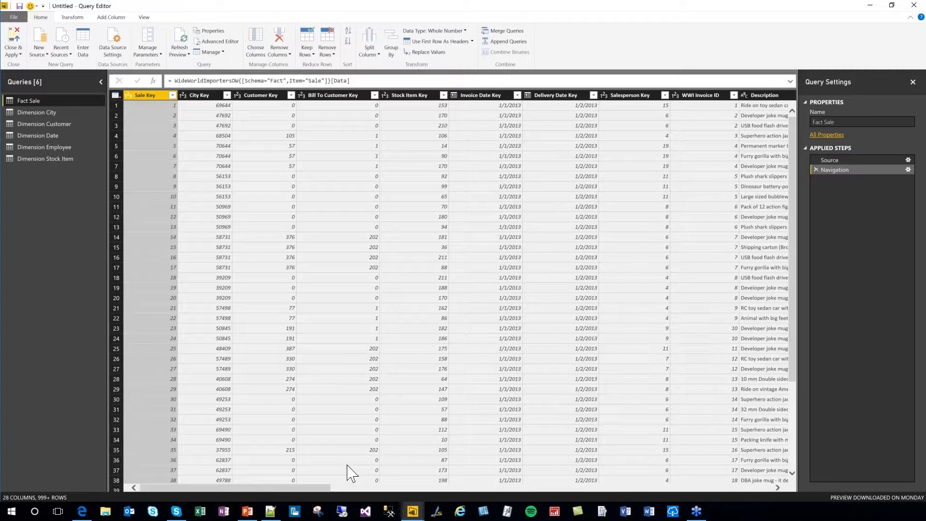
left_click_drag(349, 490, 451, 488)
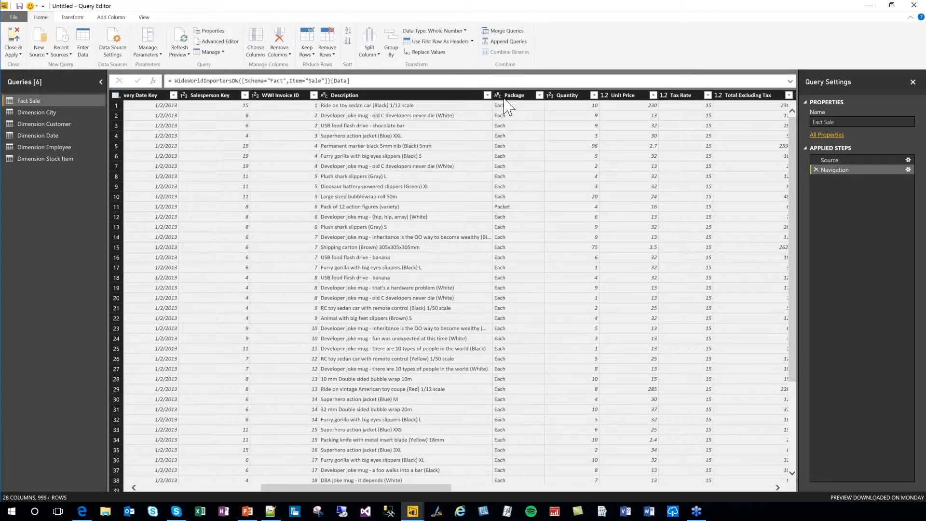
left_click(604, 96)
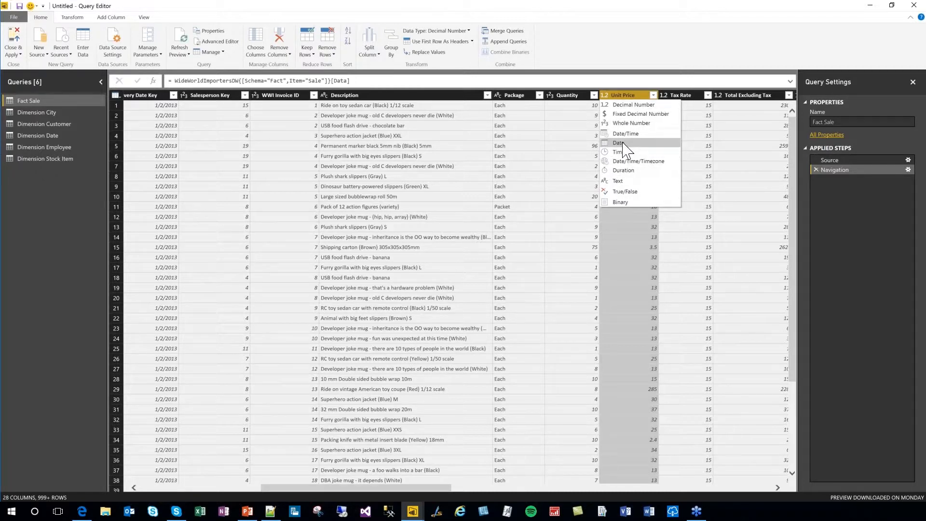
left_click(632, 63)
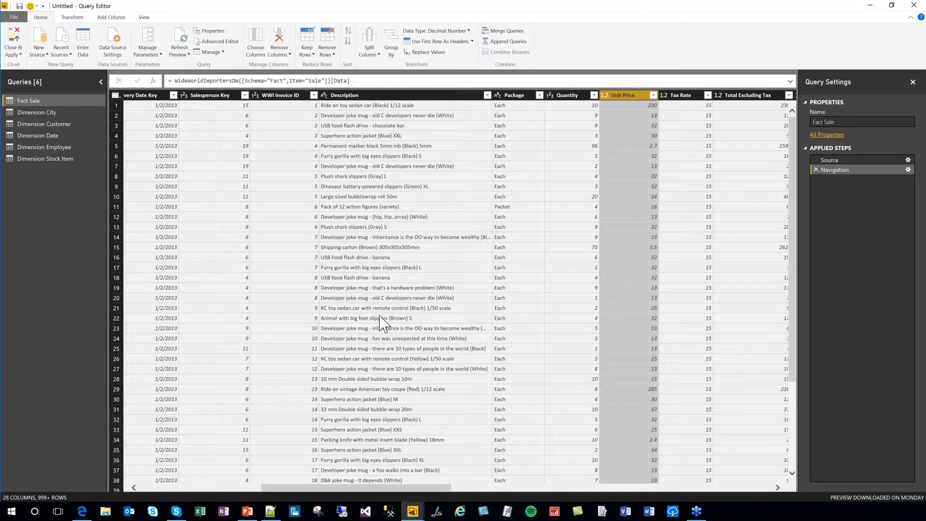
Step: Examine the column operations and date transformations available for the Invoice Date Key column
left_click_drag(376, 488, 264, 501)
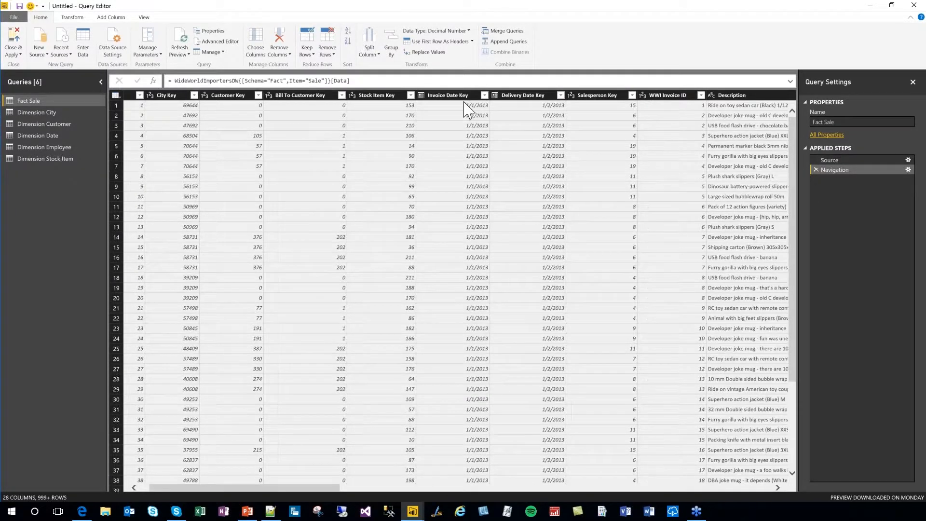
left_click(463, 95)
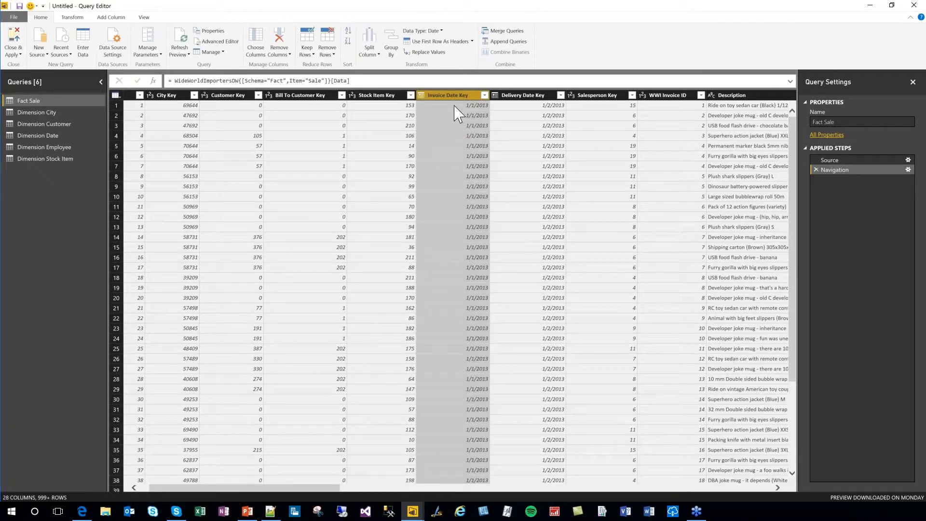
right_click(449, 97)
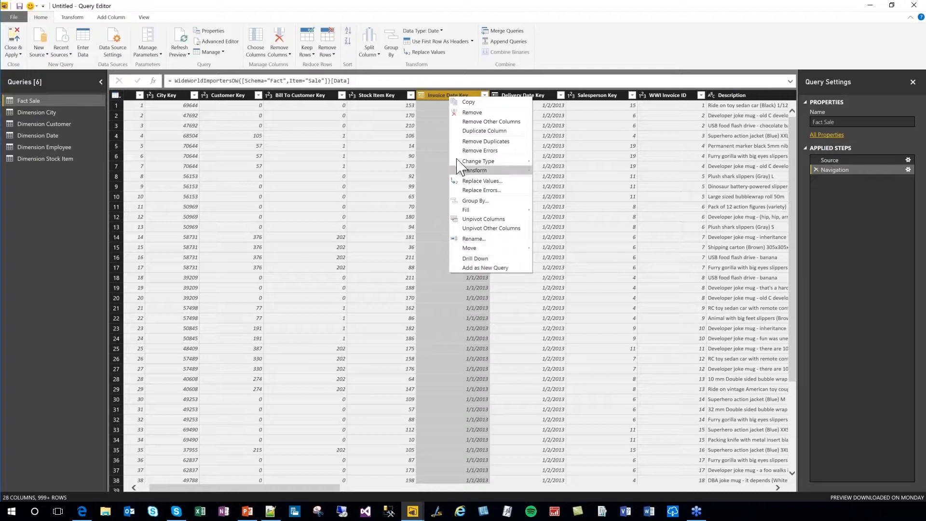
left_click(449, 81)
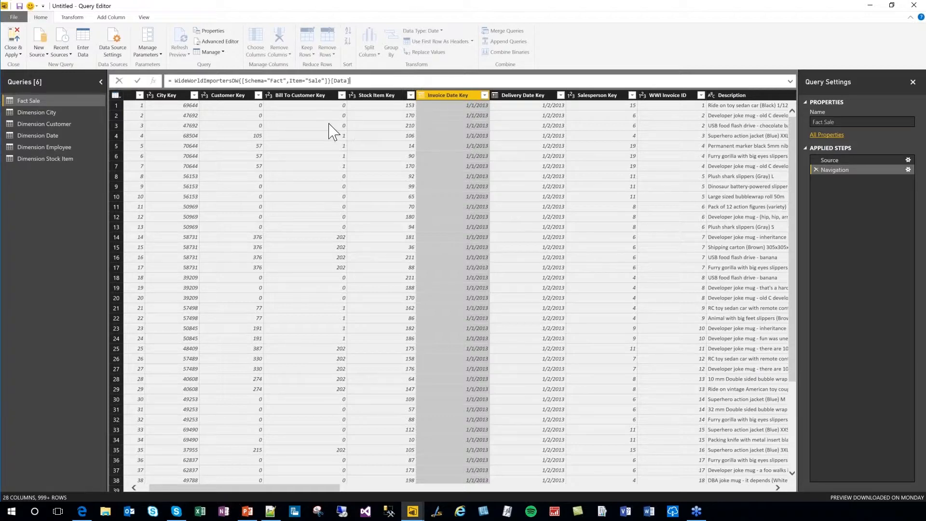
left_click(74, 18)
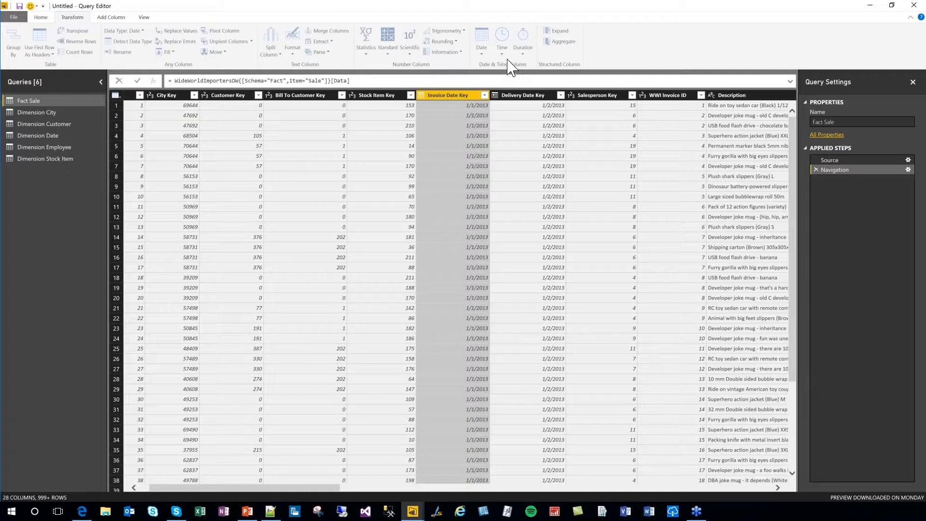
left_click(463, 99)
left_click(483, 54)
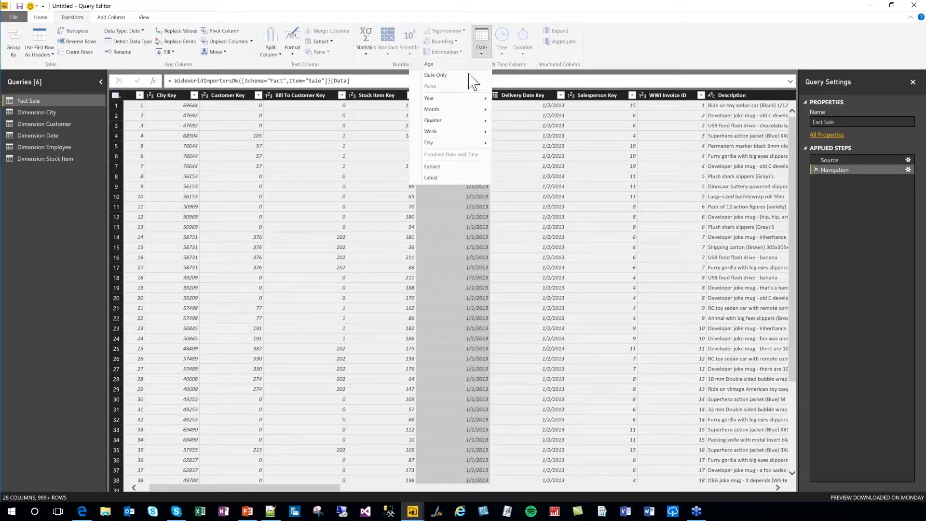
left_click(470, 207)
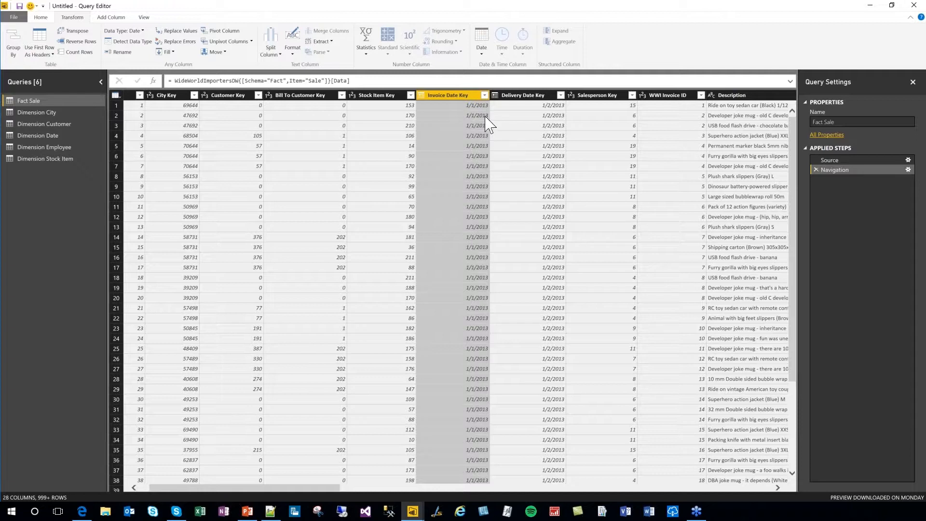
Step: Filter the Fact Sale query to rows where Invoice Date Key is after 12/31/2013
left_click(484, 96)
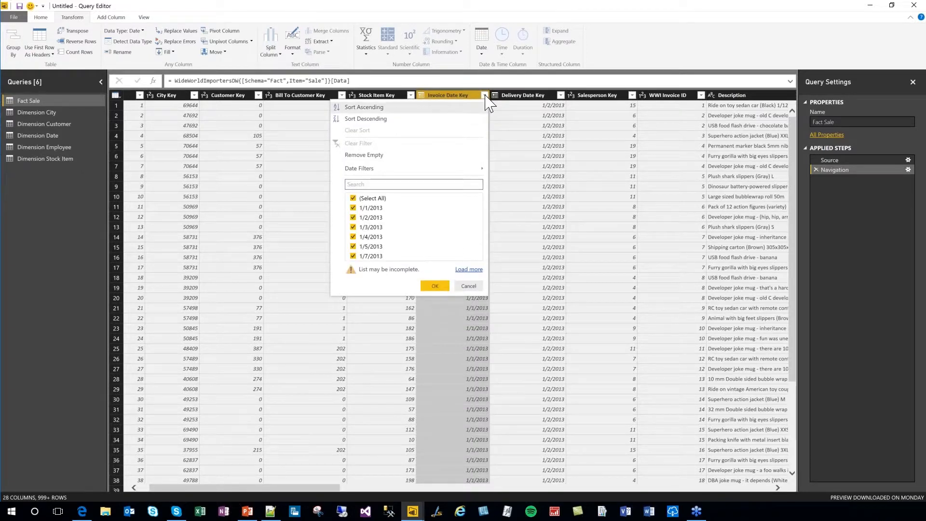
mouse_move(415, 169)
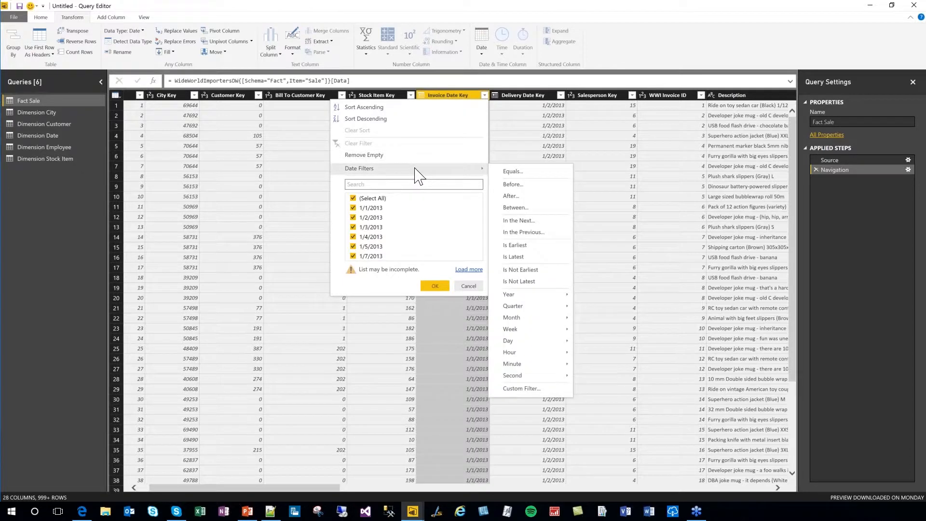
left_click(514, 197)
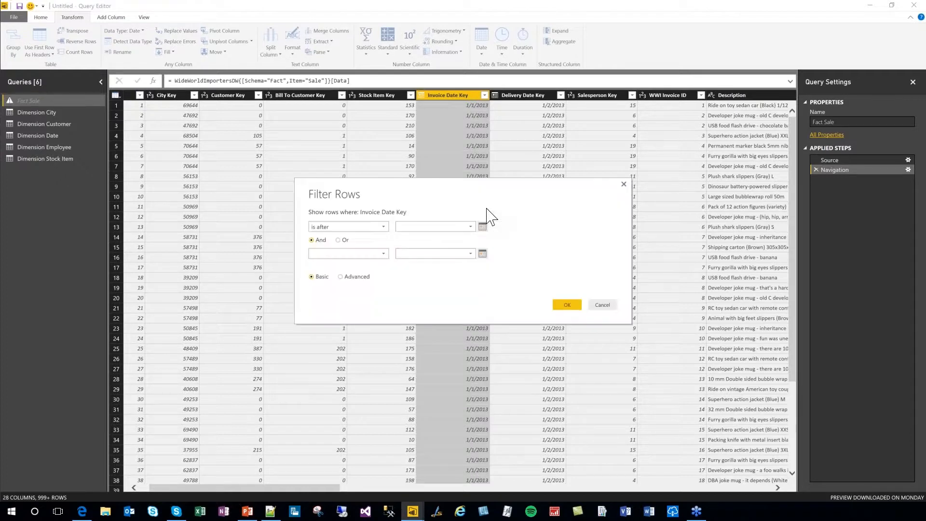
left_click(434, 228)
type("12/31/2013")
left_click(567, 305)
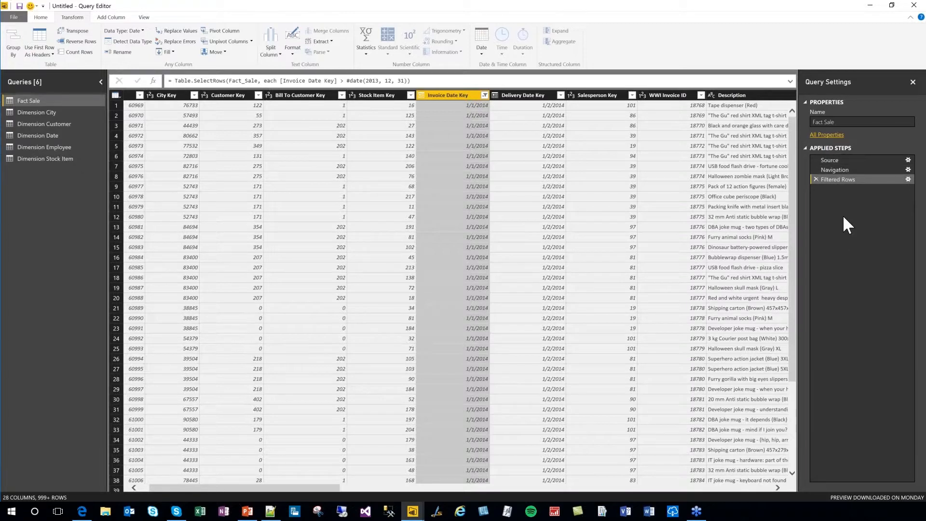
Step: Try removing the Delivery Date Key column from the Fact Sale query, and delete the resulting applied step
right_click(531, 96)
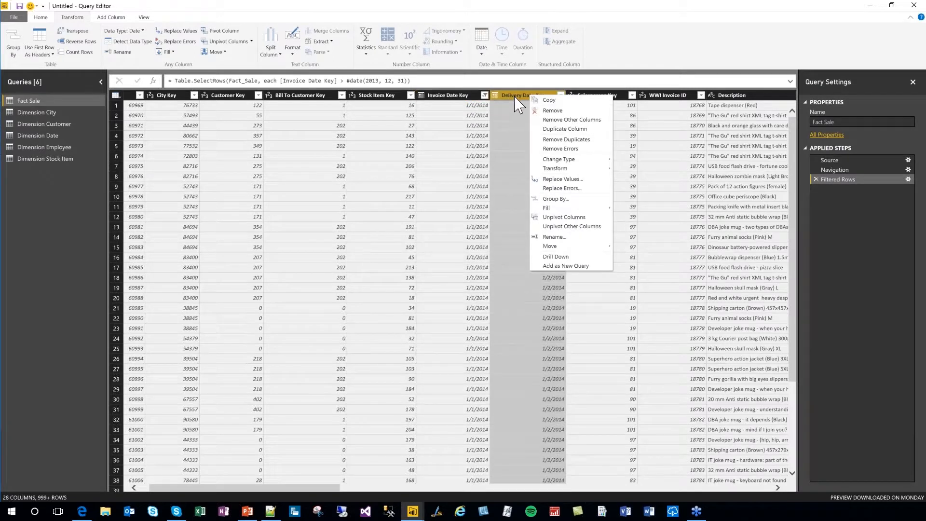
left_click(551, 111)
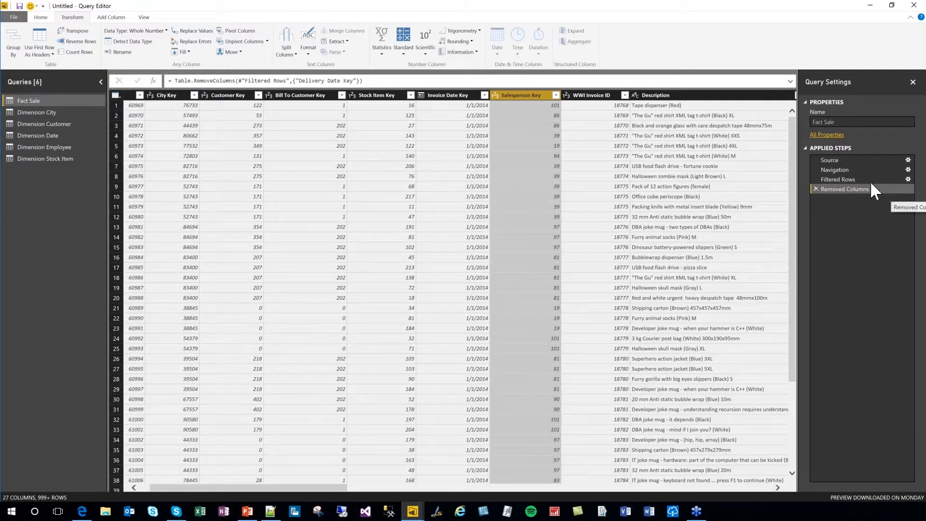
left_click(815, 189)
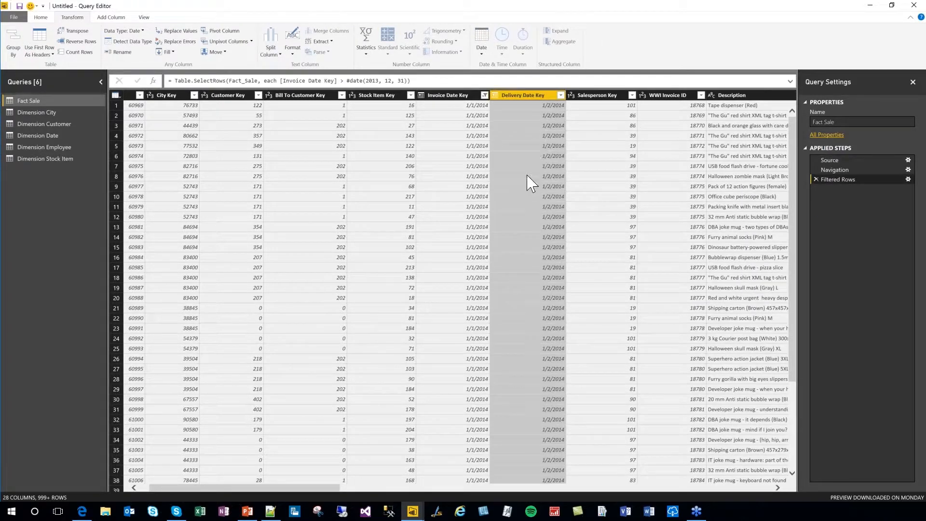
Step: Remove the Delivery Date Key column from the Fact Sale query
right_click(531, 99)
left_click(536, 115)
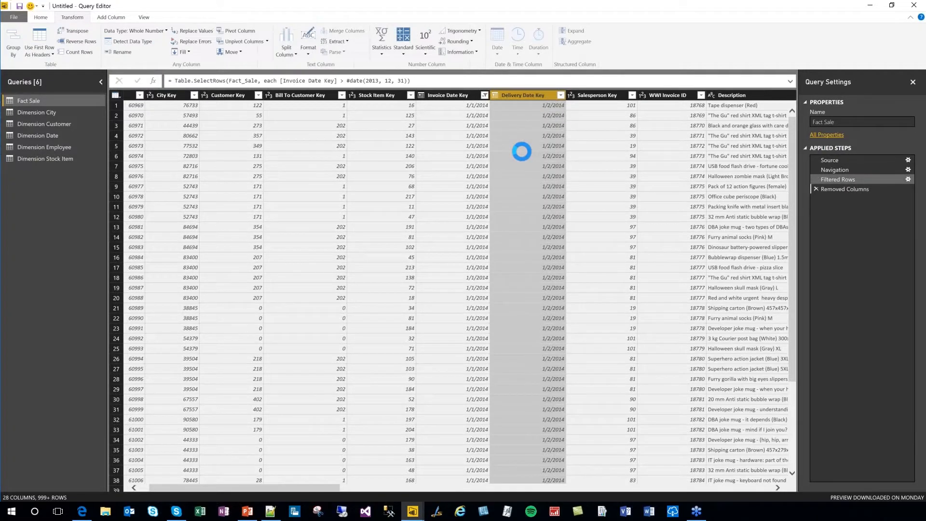
Step: Review the Filtered Rows settings and preview the Fact Sale data at the Navigation, Filtered Rows and Removed Columns steps
left_click(853, 182)
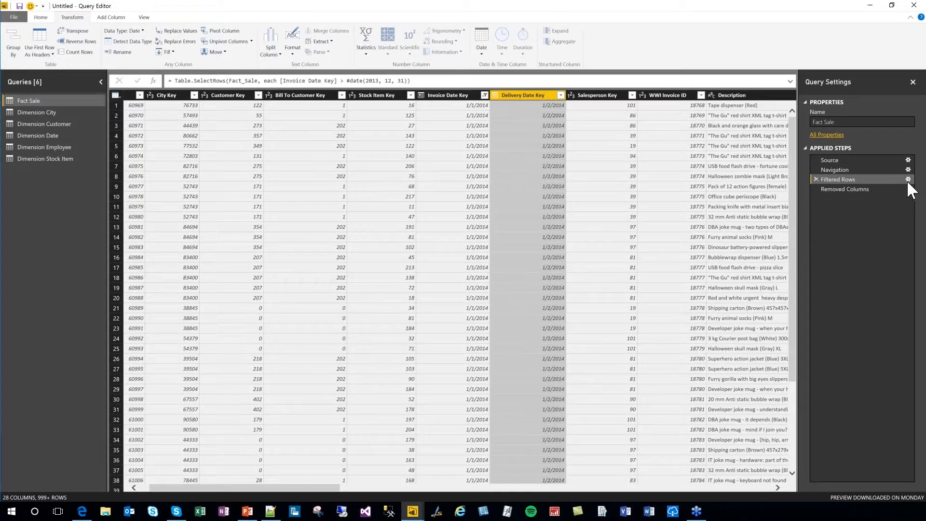
left_click(908, 180)
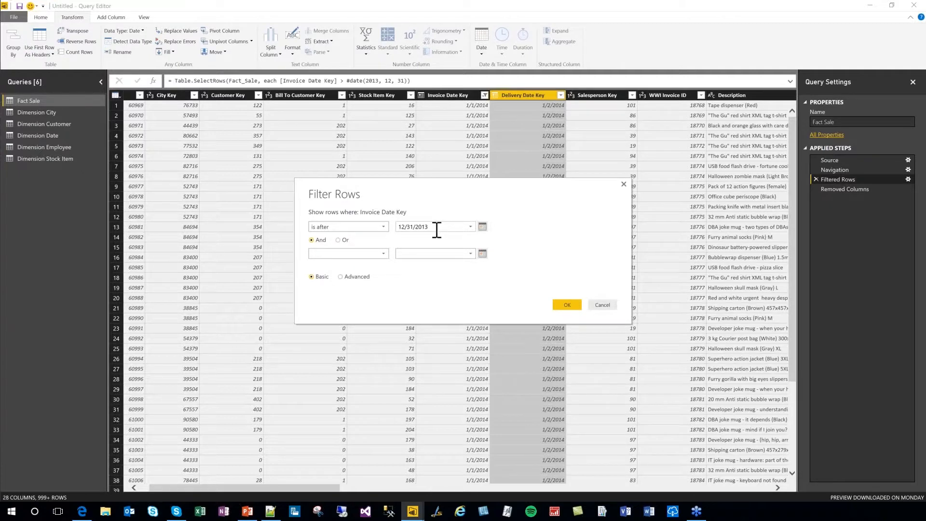
left_click_drag(432, 228, 425, 228)
left_click(608, 306)
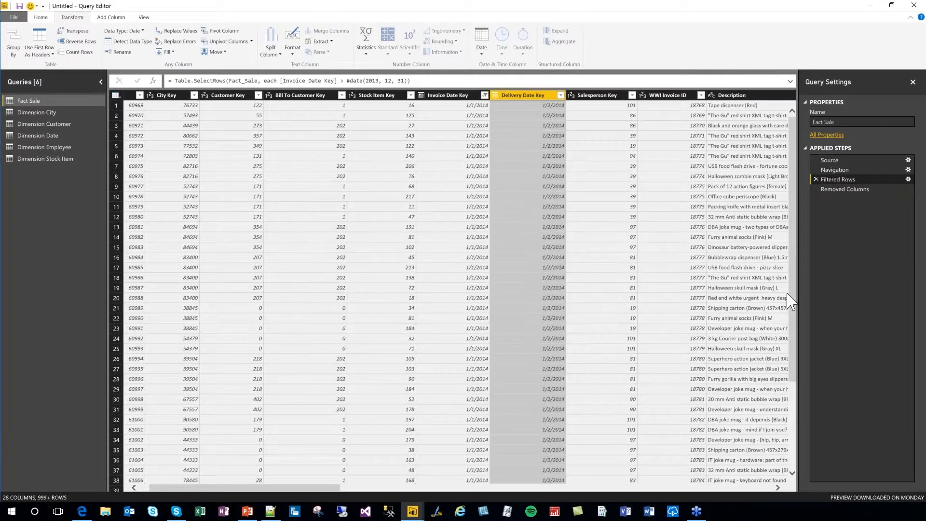
left_click(830, 170)
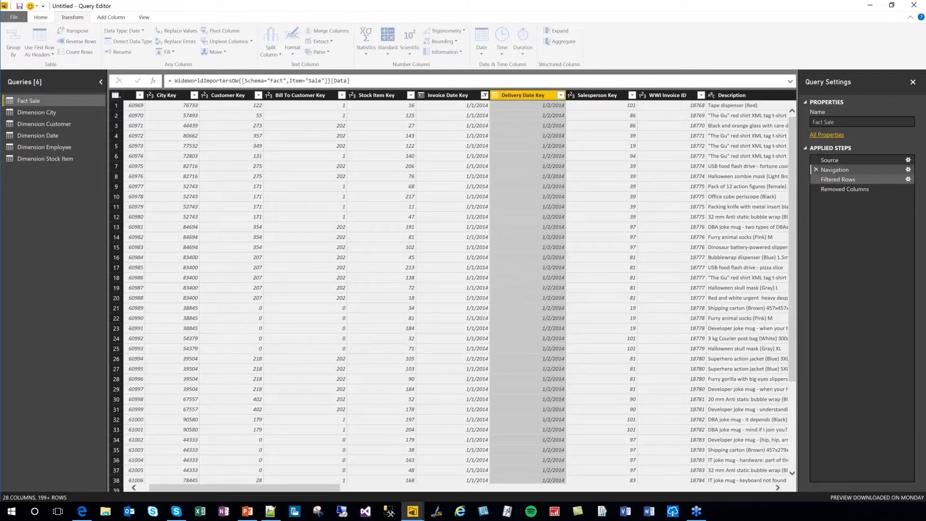
left_click(831, 181)
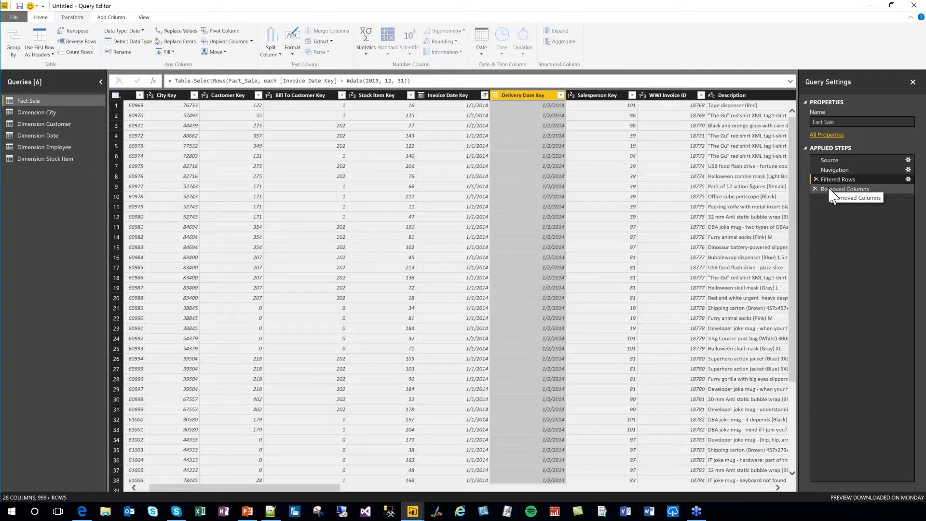
left_click(830, 190)
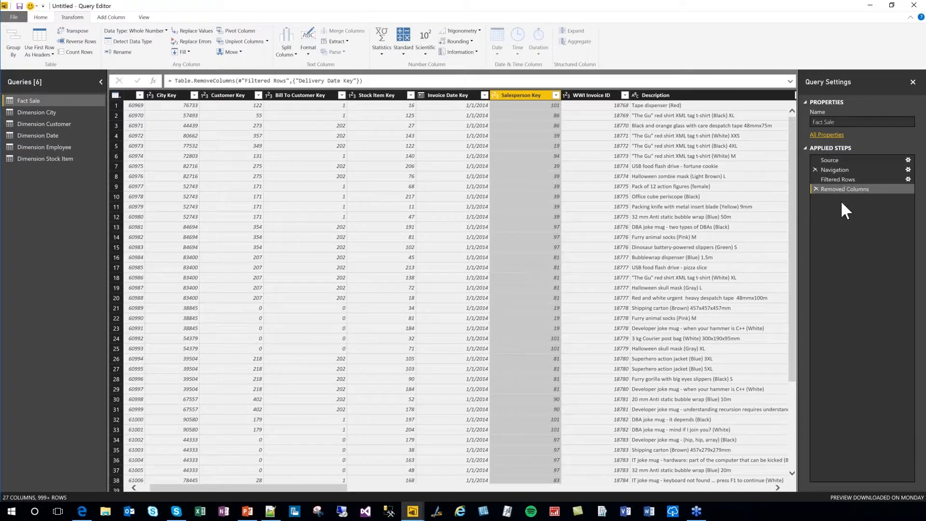
left_click(840, 122)
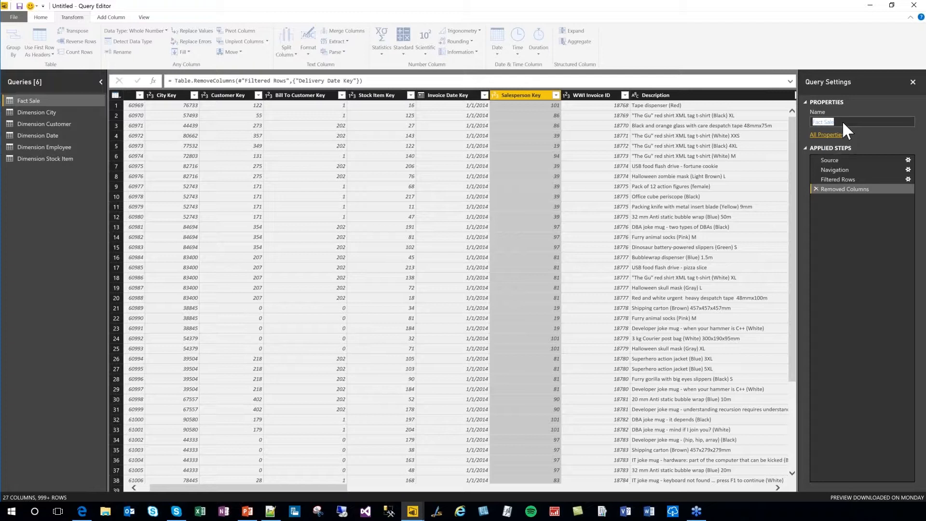
left_click_drag(848, 122, 806, 118)
type("S")
Step: Rename the Dimension City query as City and the Fact Sale query as Sale
left_click(39, 110)
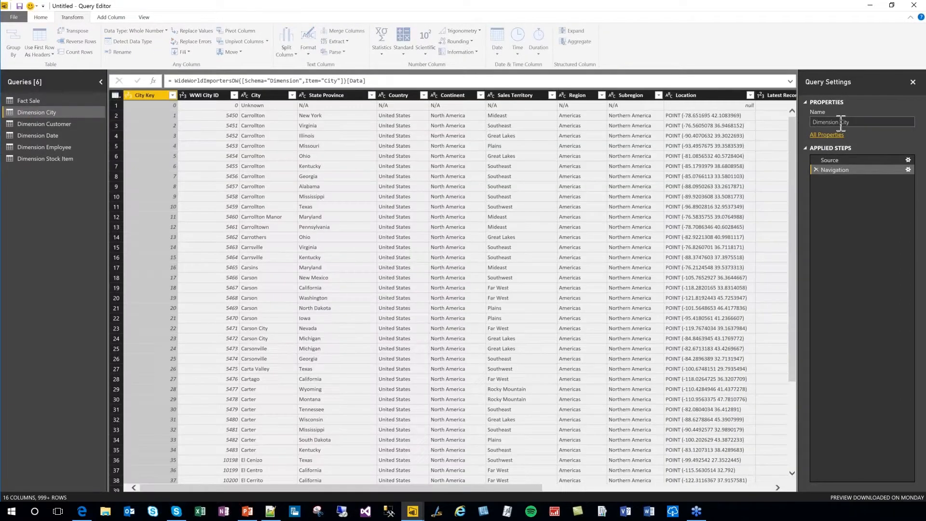
left_click_drag(840, 122, 797, 129)
key("BackSpace")
key("Return")
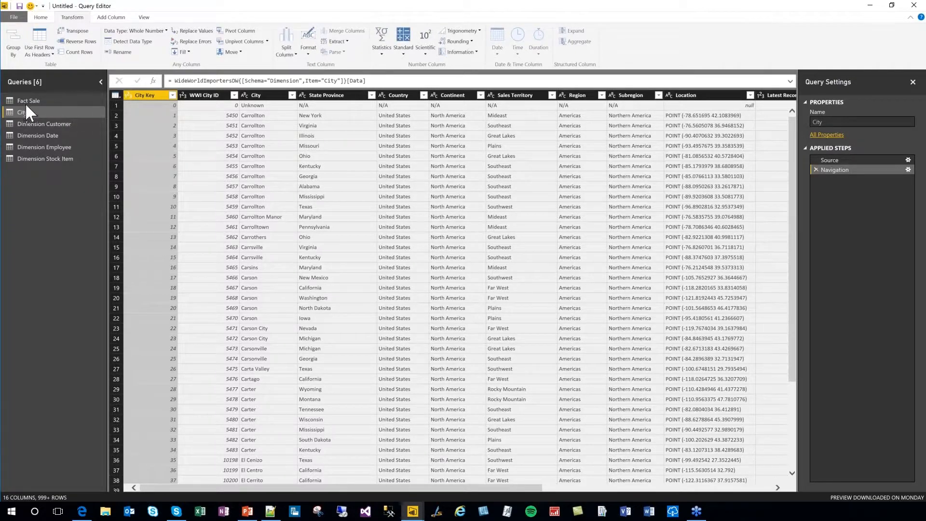
left_click(25, 100)
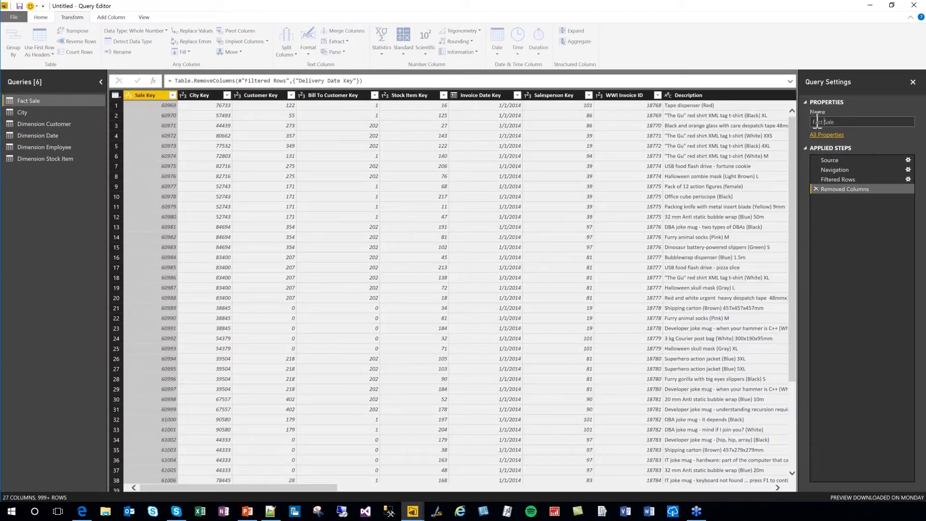
left_click_drag(825, 122, 799, 122)
key("BackSpace")
key("Return")
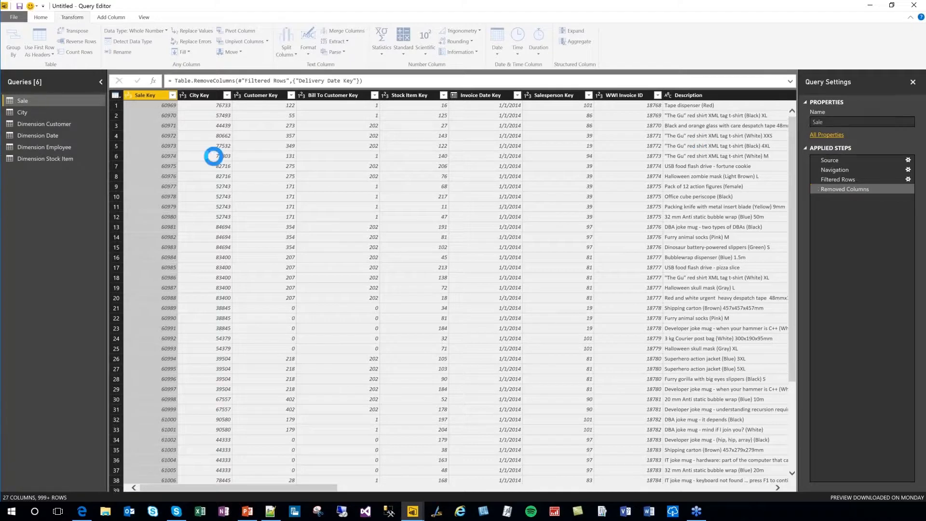
Step: Rename the Dimension Customer query as Customer and the Dimension Date query as Invoice Date
left_click(27, 123)
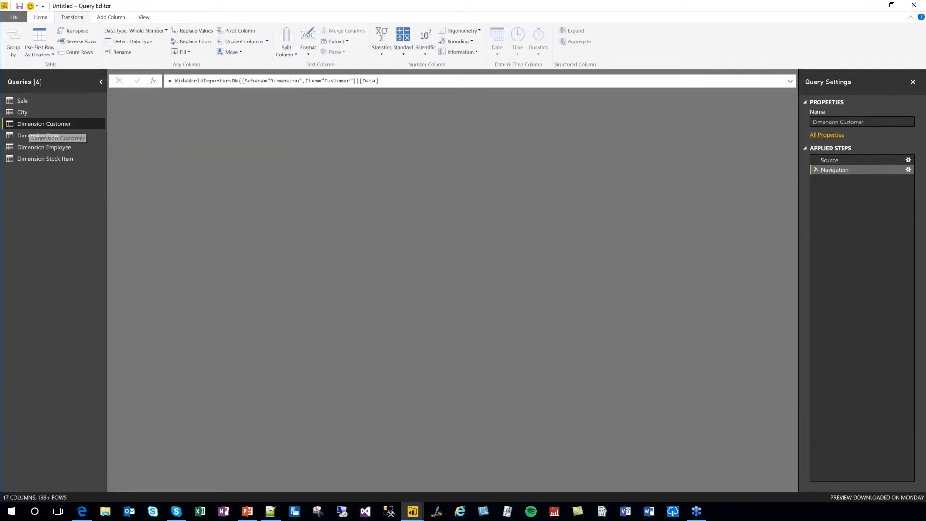
left_click_drag(840, 122, 798, 125)
key("BackSpace")
key("Return")
left_click(38, 135)
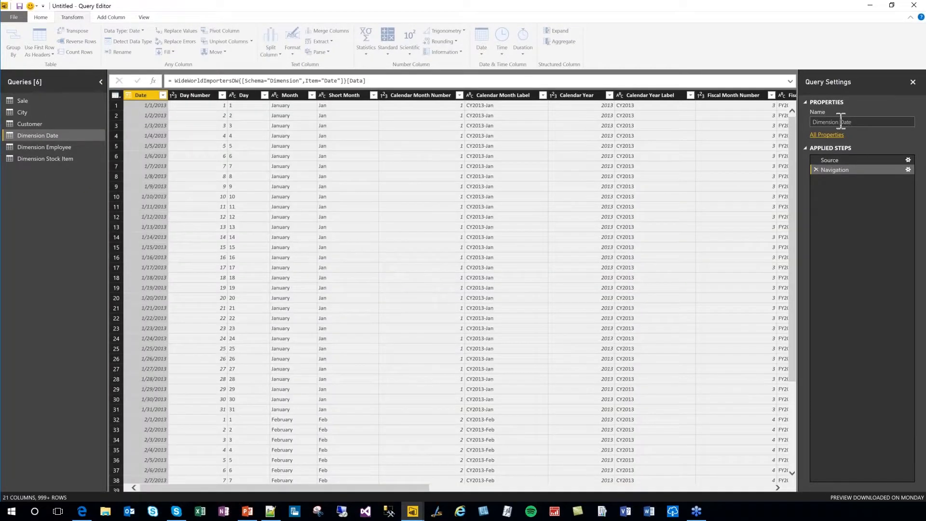
left_click_drag(840, 122, 775, 118)
type("Invoice")
Step: Rename the Dimension Employee query as Employee and the Dimension Stock Item query as Stock Item
left_click(44, 146)
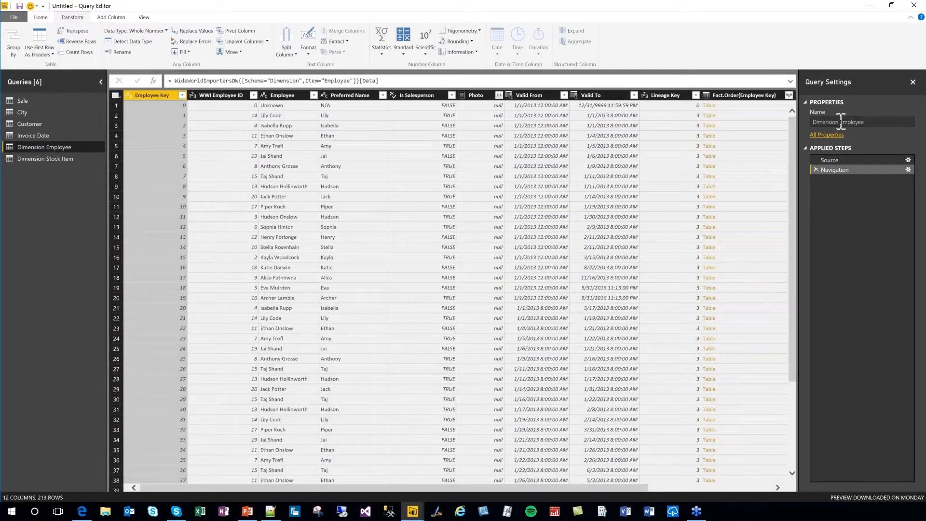
left_click_drag(841, 122, 771, 122)
key("BackSpace")
key("Return")
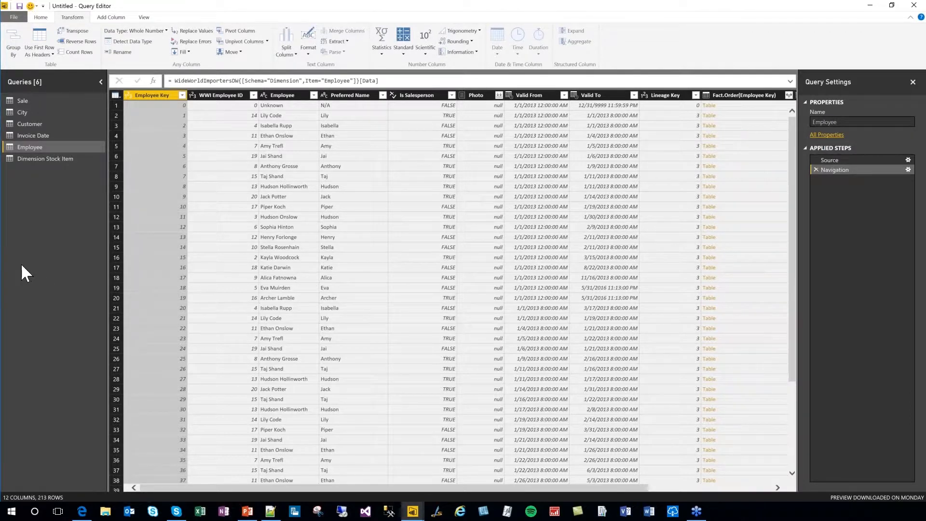
left_click(33, 155)
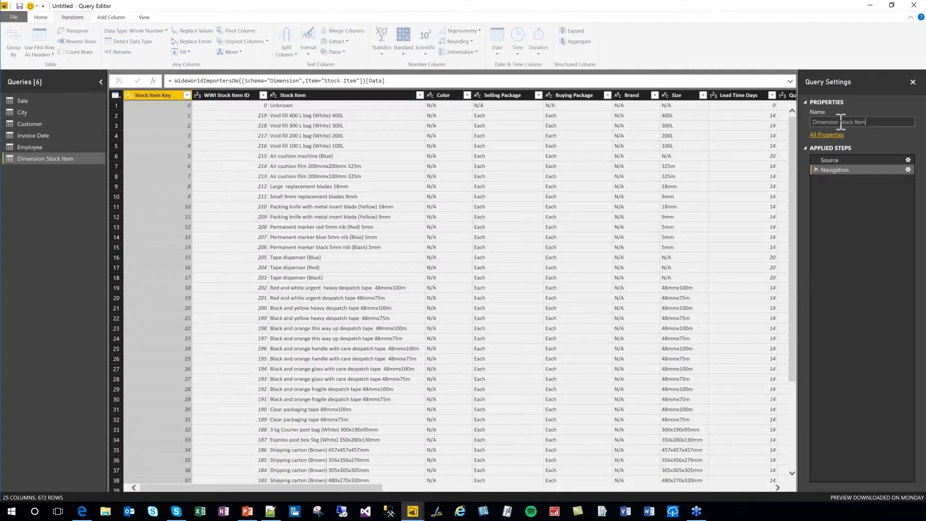
left_click_drag(841, 122, 791, 123)
key("BackSpace")
key("Return")
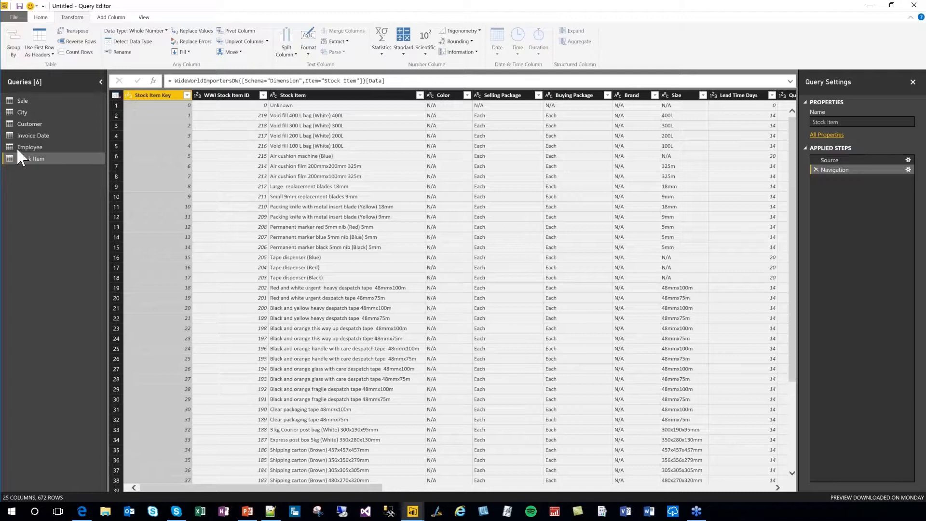
Step: Examine the Sale query's script line by line in the Advanced Editor, from its source to the removed columns, and leave it unedited
left_click(32, 147)
left_click(25, 99)
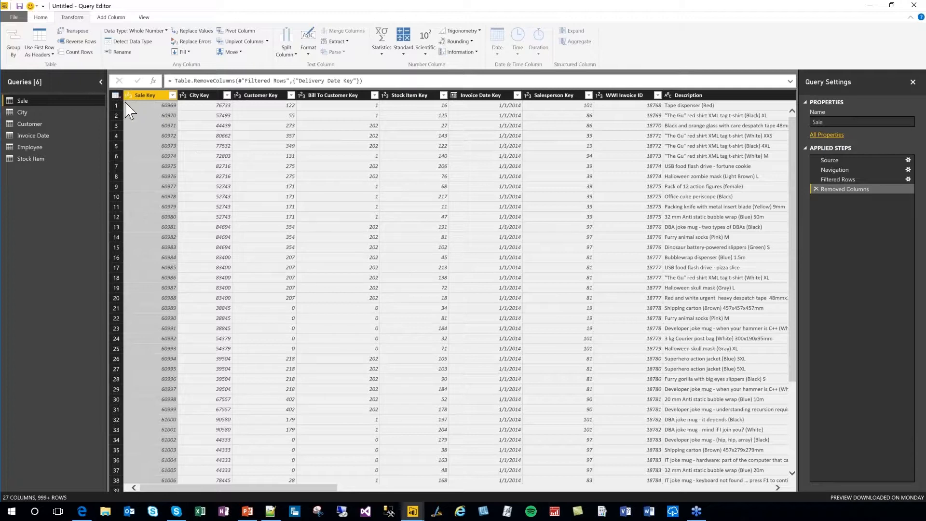
left_click(40, 17)
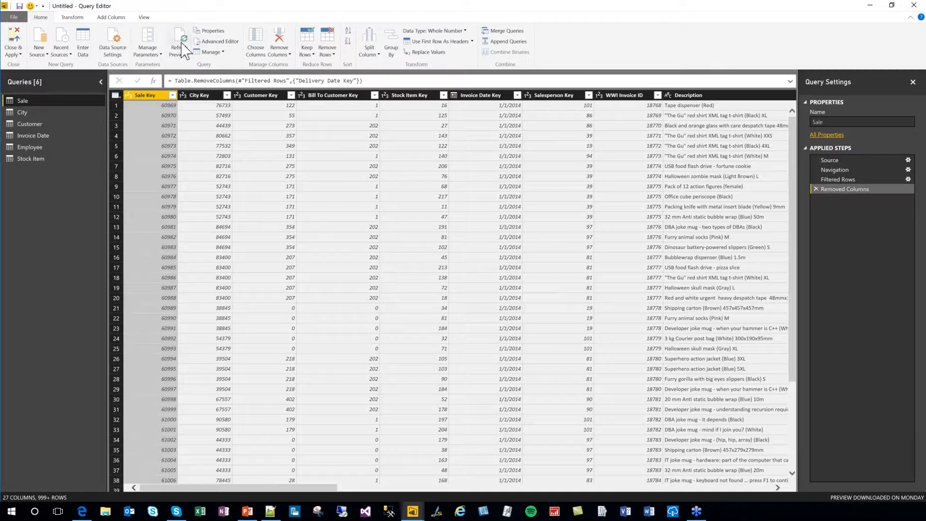
left_click(217, 42)
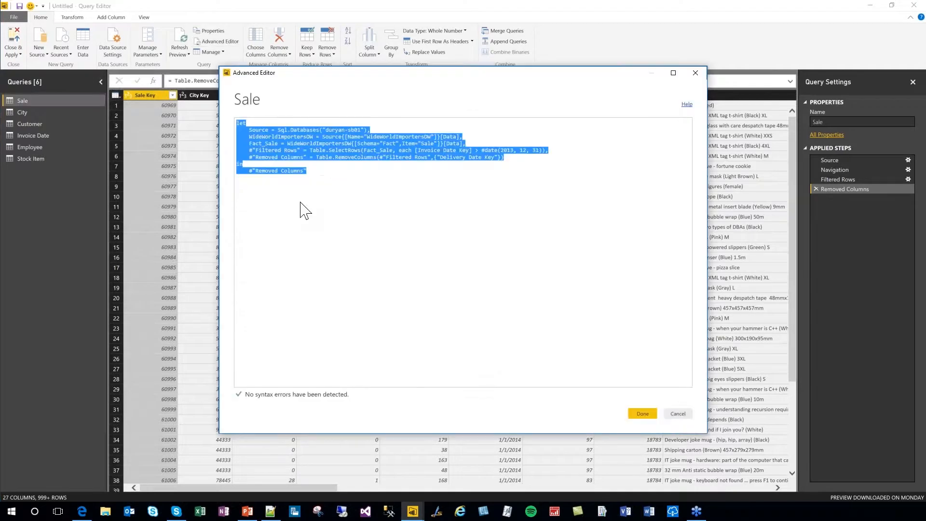
left_click(318, 178)
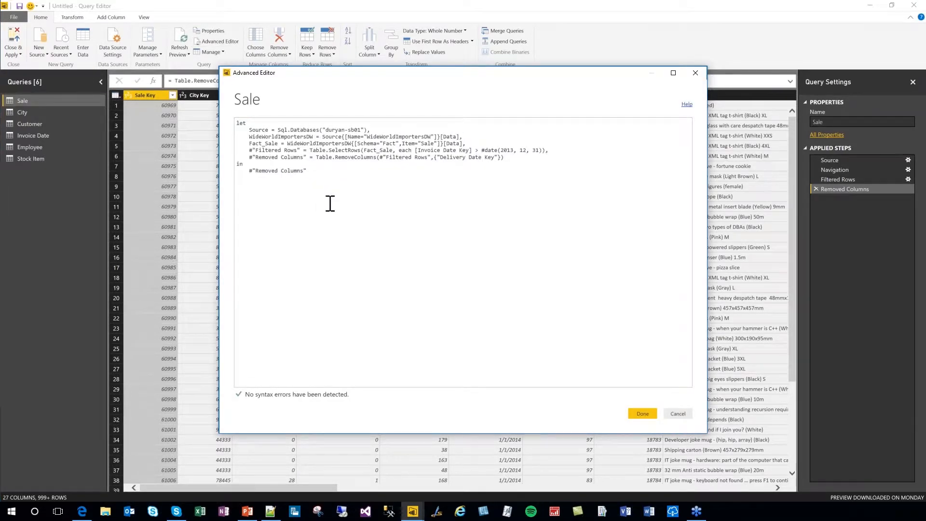
left_click_drag(245, 131, 368, 130)
left_click(339, 130)
left_click(295, 129)
left_click_drag(247, 136, 463, 137)
left_click_drag(248, 143, 465, 144)
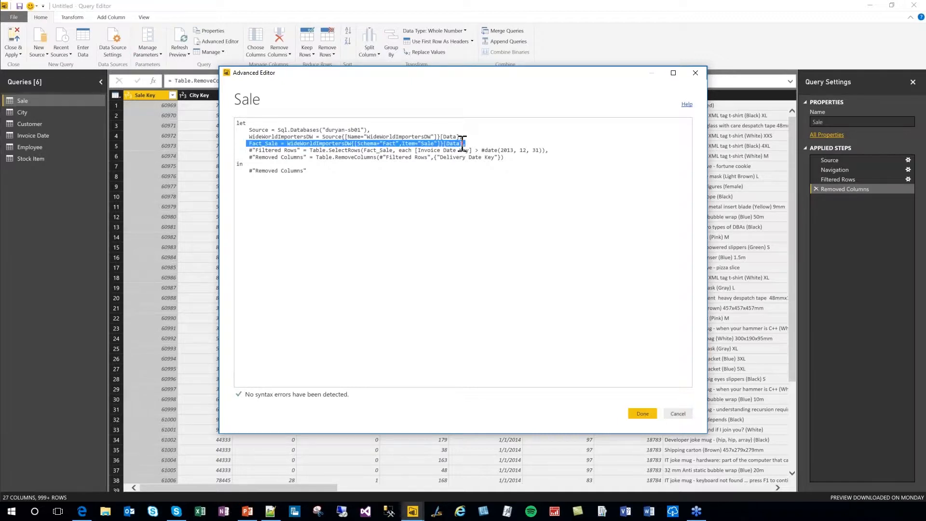
left_click_drag(249, 151, 310, 150)
left_click(258, 156)
left_click_drag(249, 157, 318, 157)
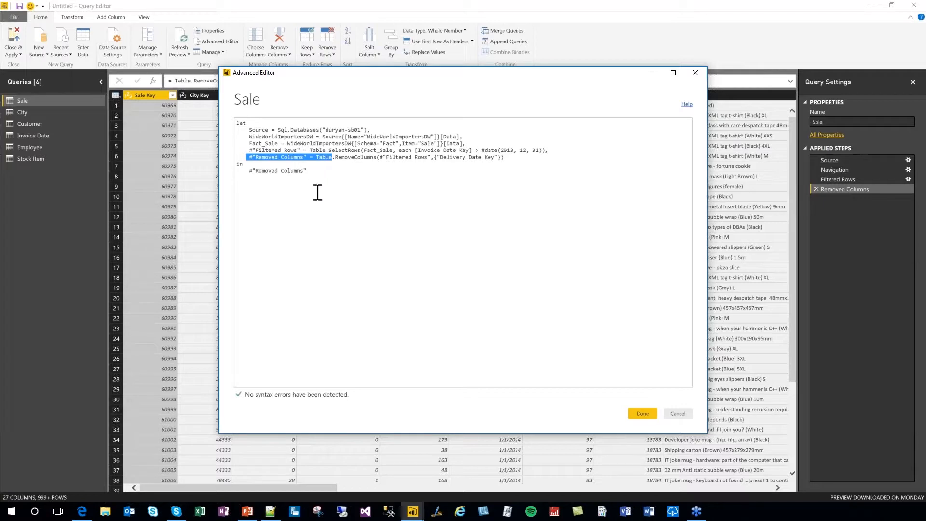
left_click(380, 165)
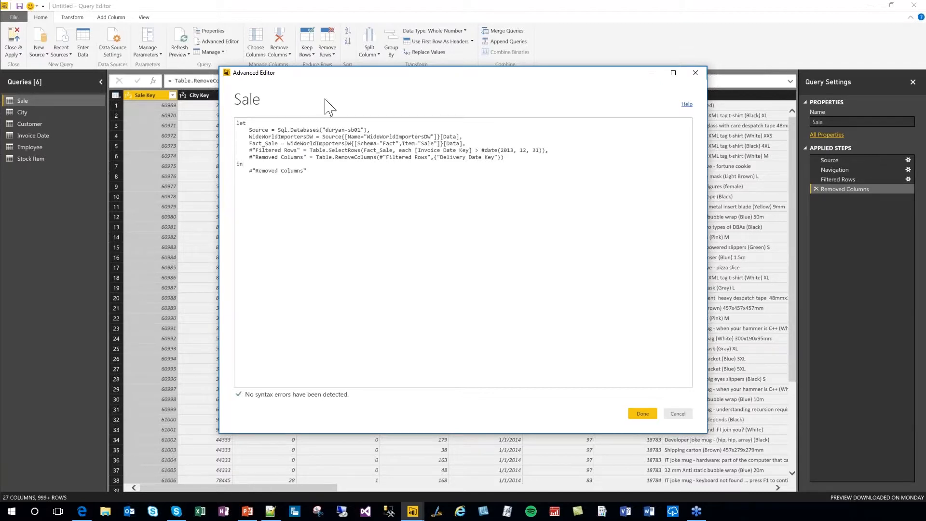
left_click(306, 182)
left_click(677, 414)
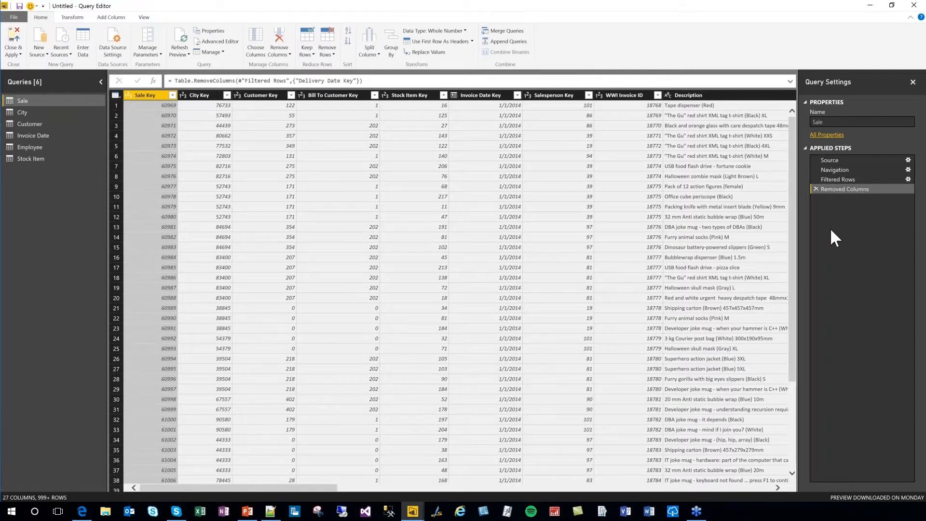
Step: View the native query behind the Sale query's Filtered Rows step and examine its where clause on Invoice Date Key
left_click(839, 179)
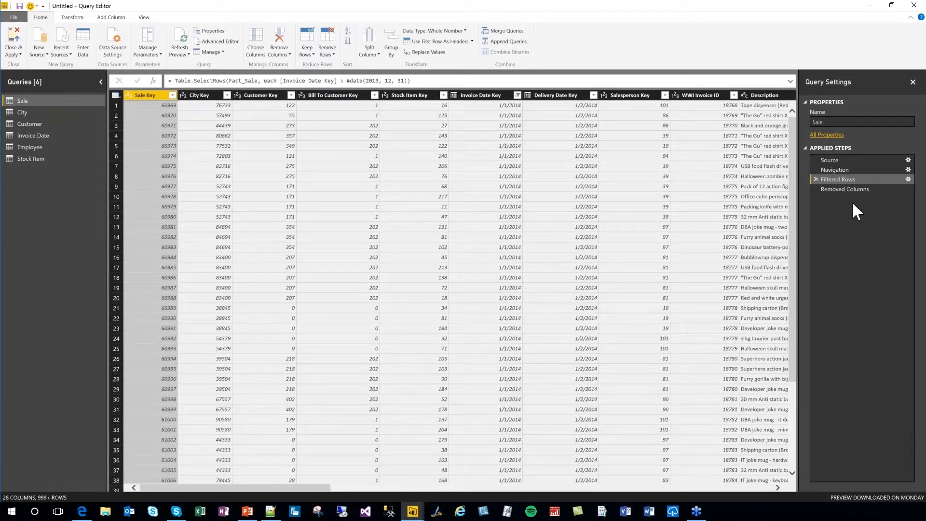
right_click(841, 181)
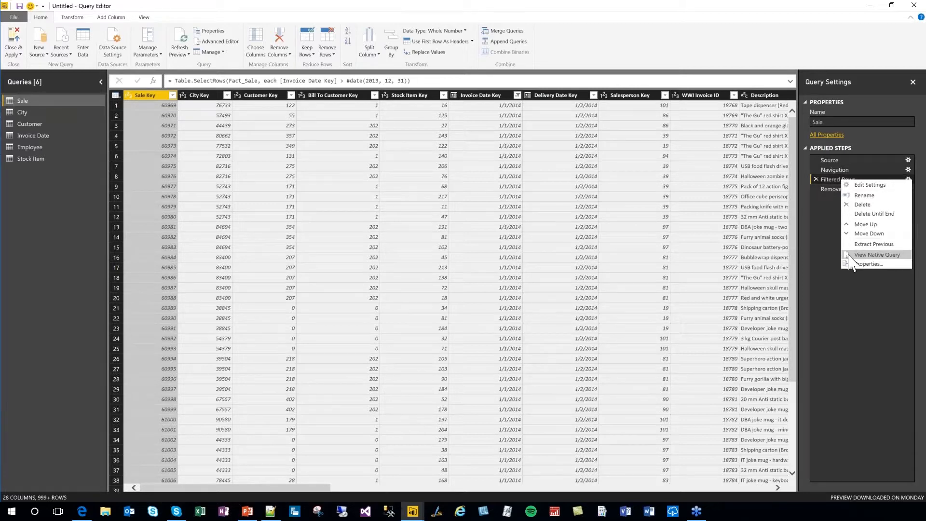
left_click(877, 255)
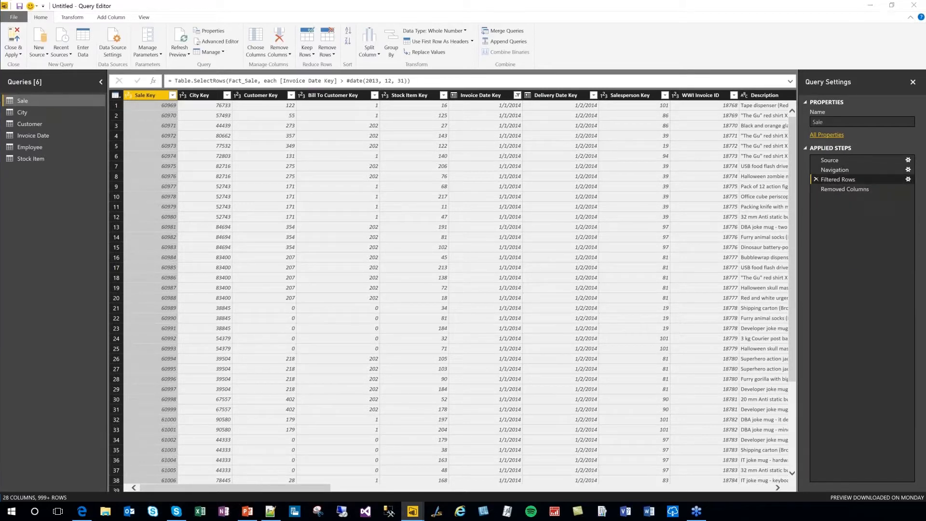
left_click(428, 296)
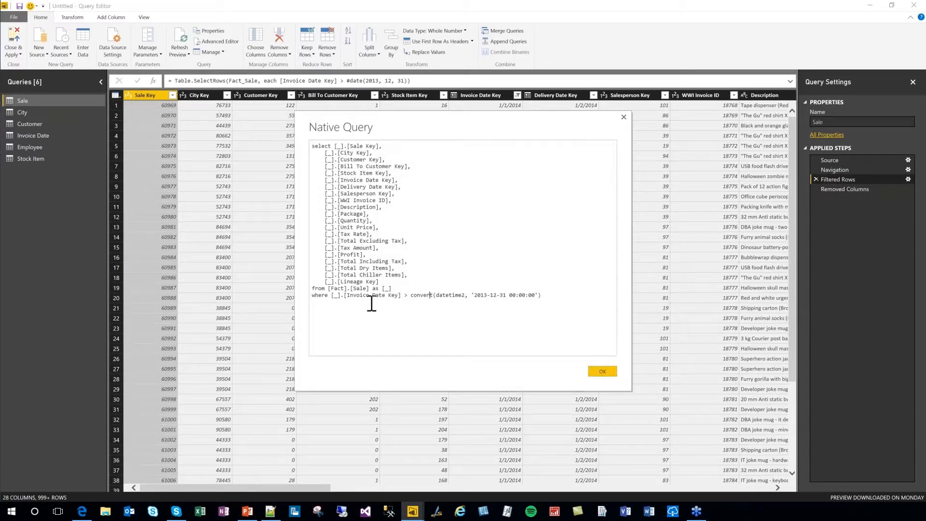
left_click_drag(313, 296, 535, 310)
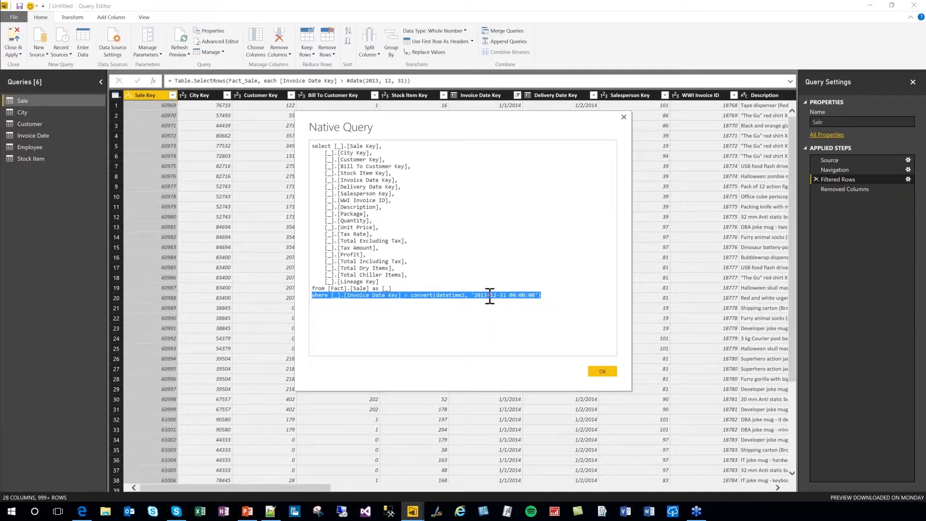
left_click(542, 299)
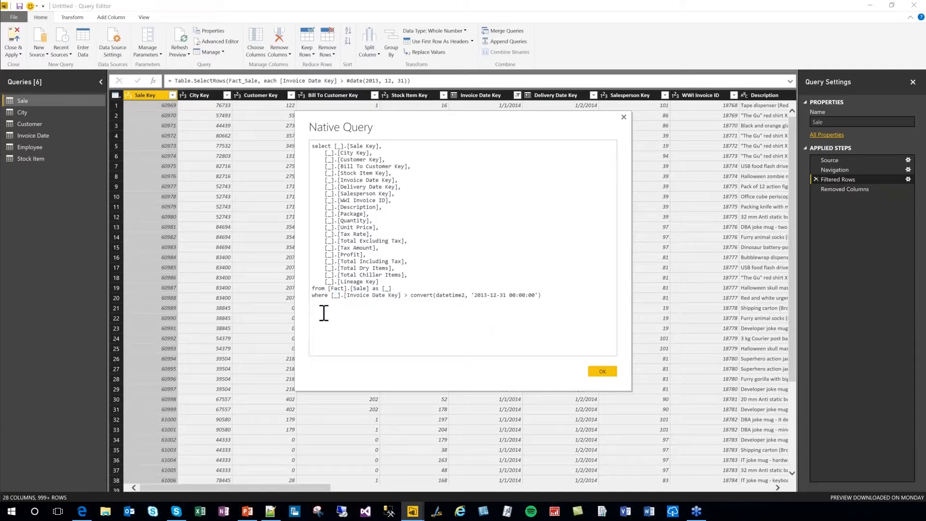
Step: Highlight the native query's final line that filters Invoice Date Key, and close the query text without changes
left_click_drag(542, 296, 556, 310)
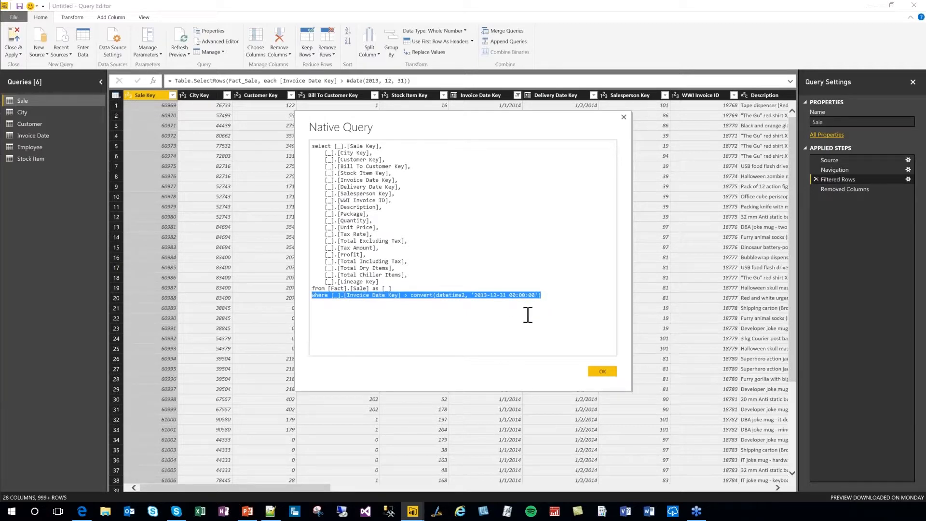
left_click(539, 296)
left_click_drag(550, 296, 313, 296)
left_click(623, 117)
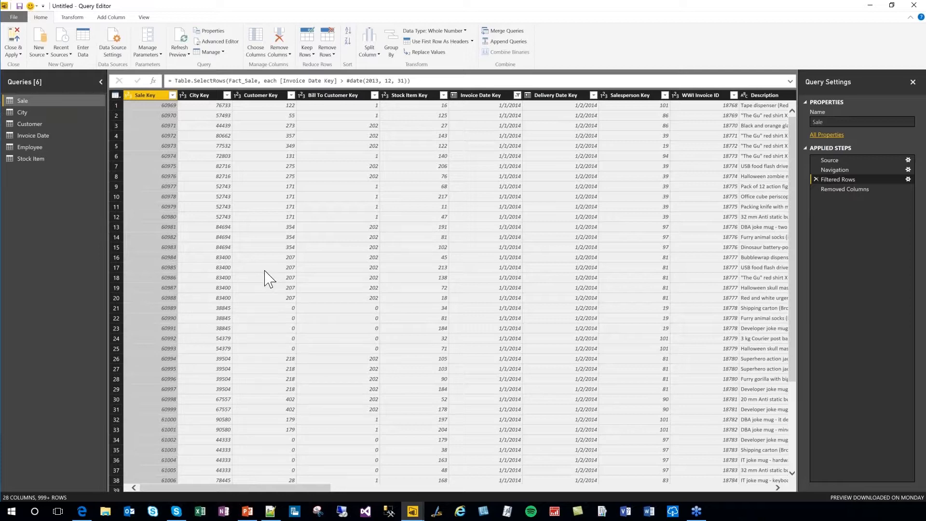
Step: Apply the query changes to load the tables into the data model and display the model's relationship diagram
left_click(13, 43)
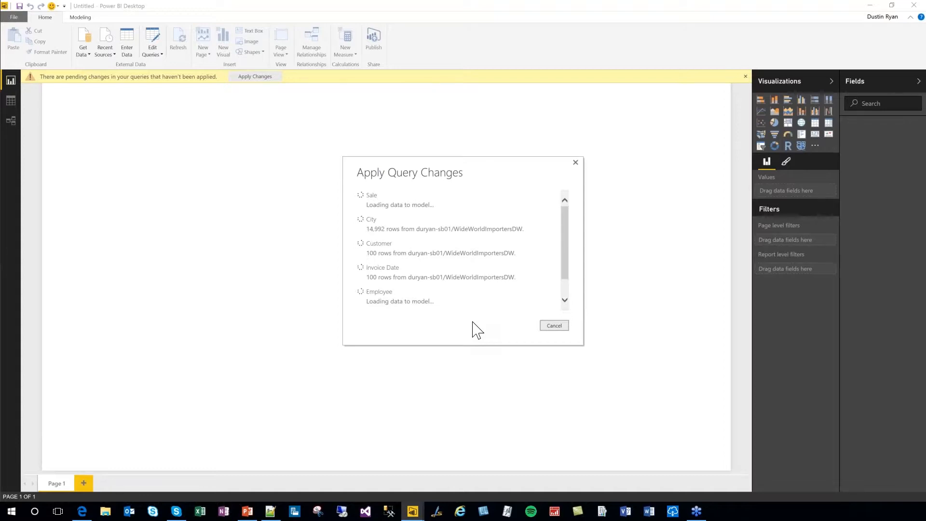
mouse_move(562, 242)
left_mouse_down()
mouse_move(566, 253)
mouse_move(564, 225)
left_mouse_up()
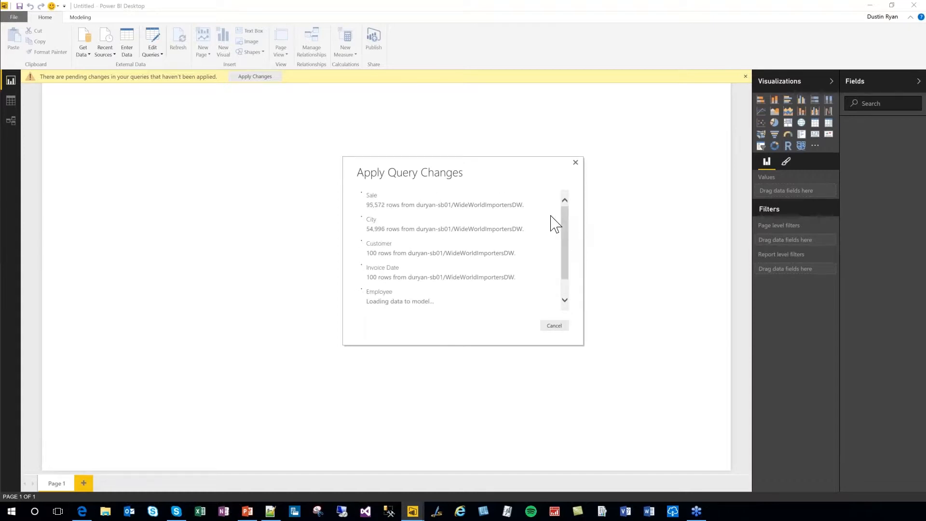
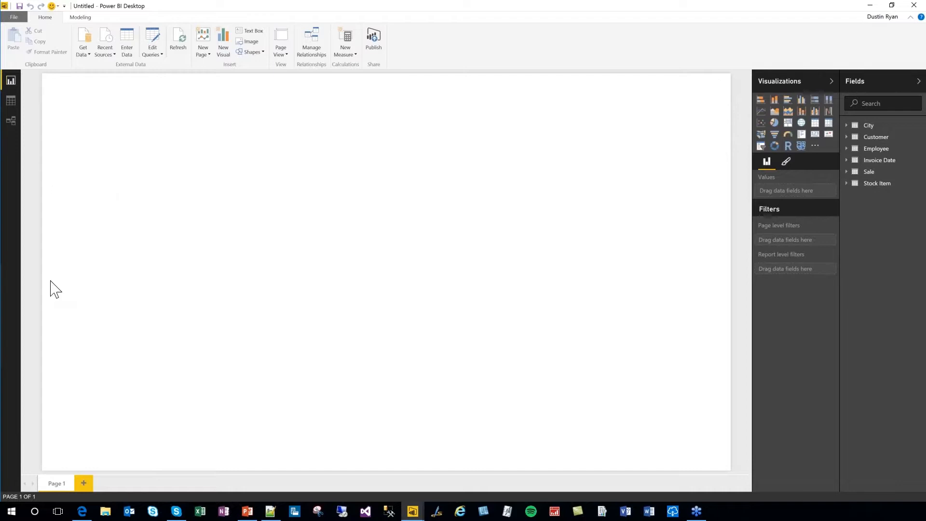
key("alt+Tab")
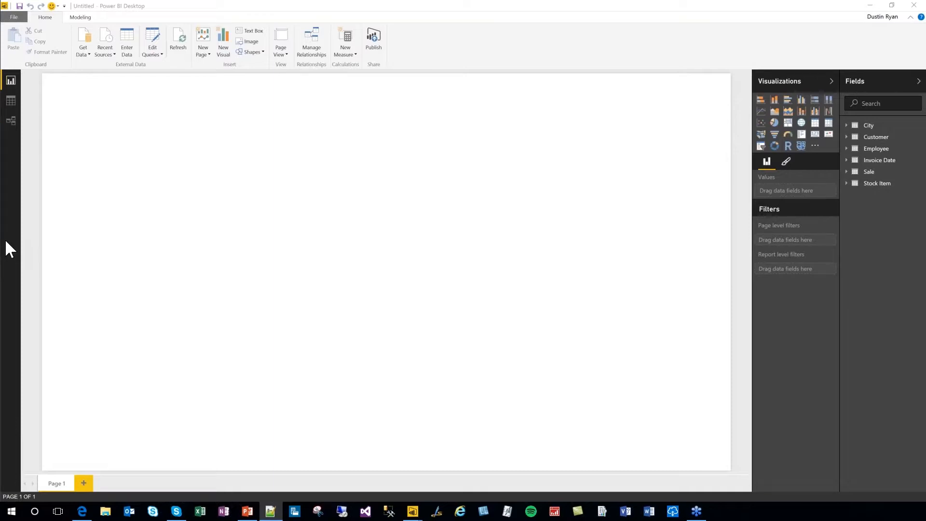
left_click(10, 118)
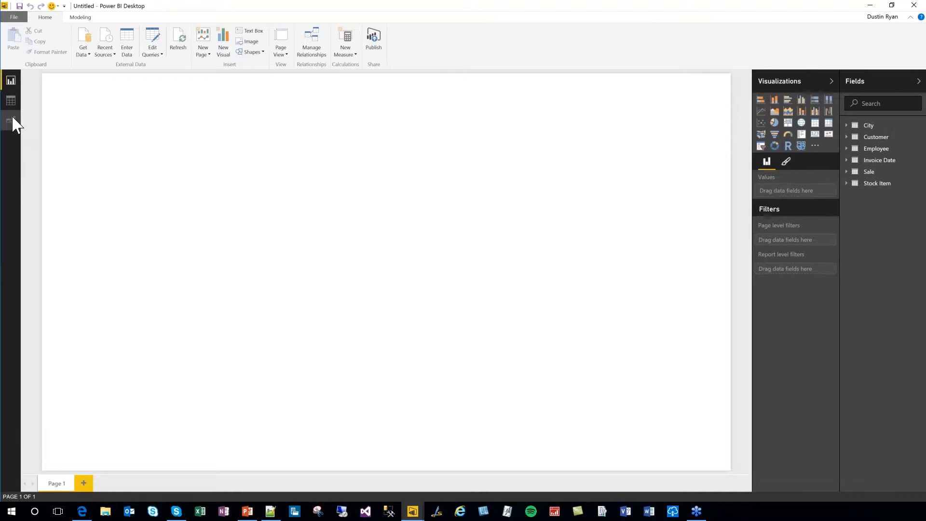
left_click(18, 122)
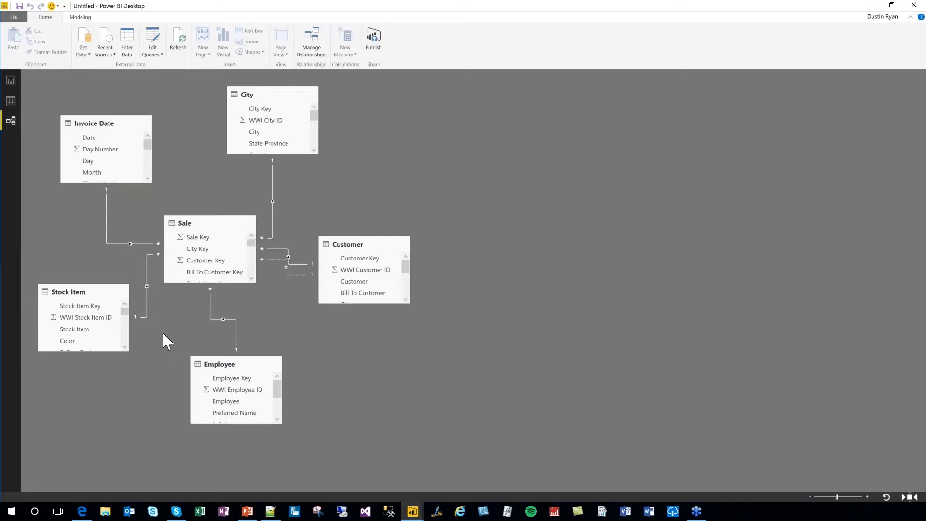
Step: Try the Both cross filter direction on the relationship between Sale and Stock Item, without keeping the change
double_click(147, 291)
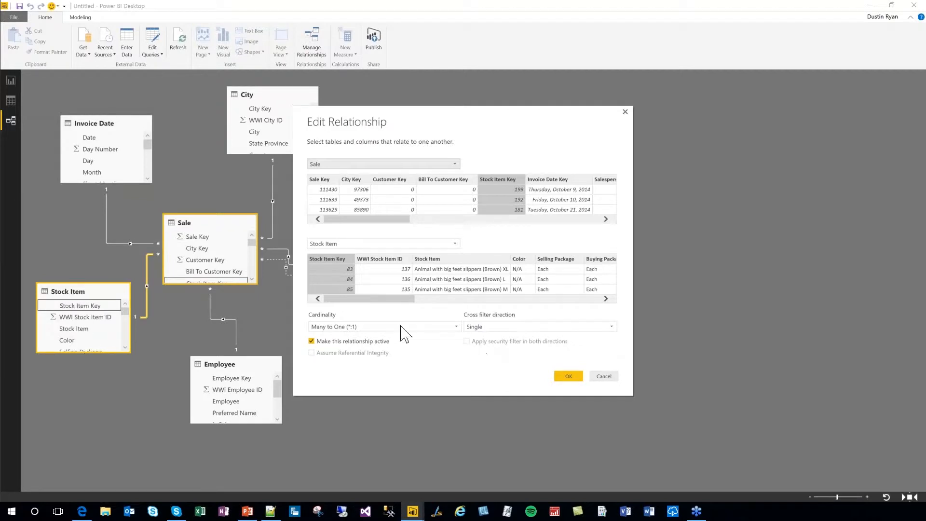
left_click(512, 327)
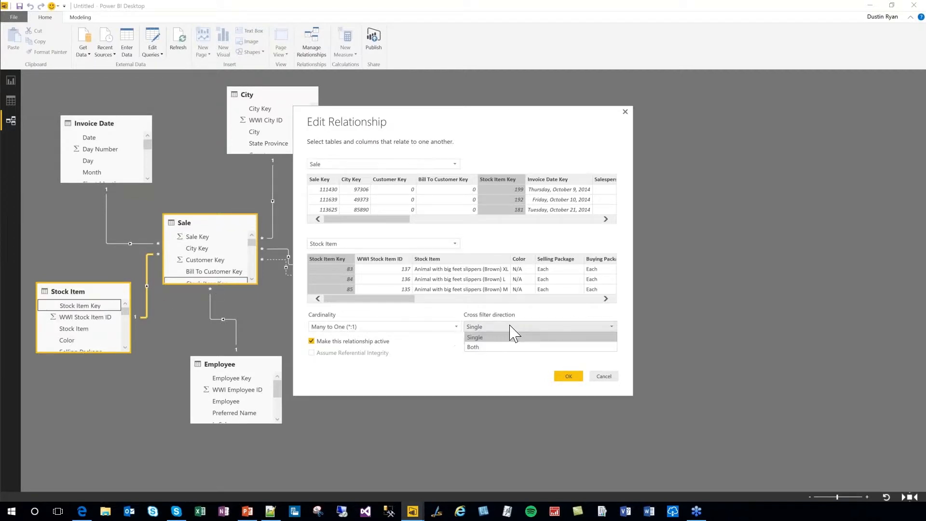
left_click(488, 349)
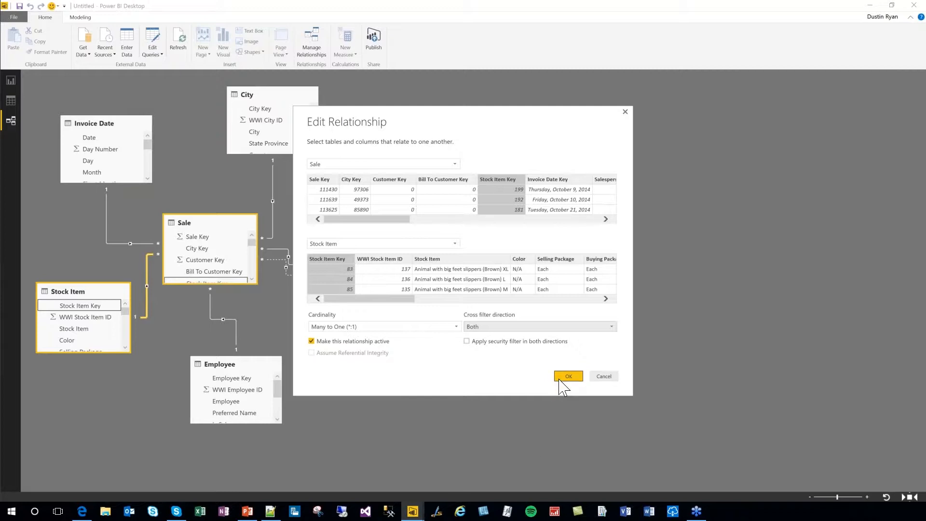
left_click(496, 328)
left_click(484, 337)
left_click(616, 377)
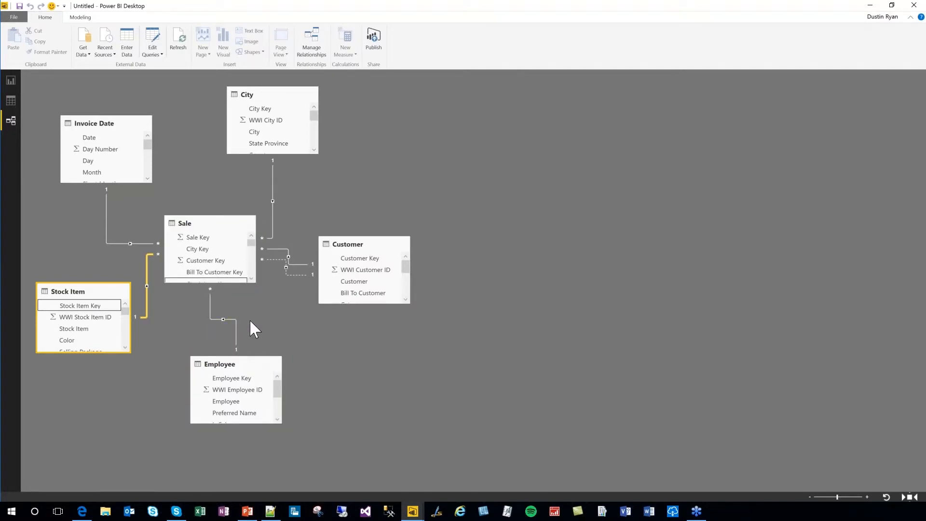
Step: List the model's relationships beside the diagram and review the settings of the Sale (Invoice Date Key) relationship, leaving it unedited
left_click(312, 48)
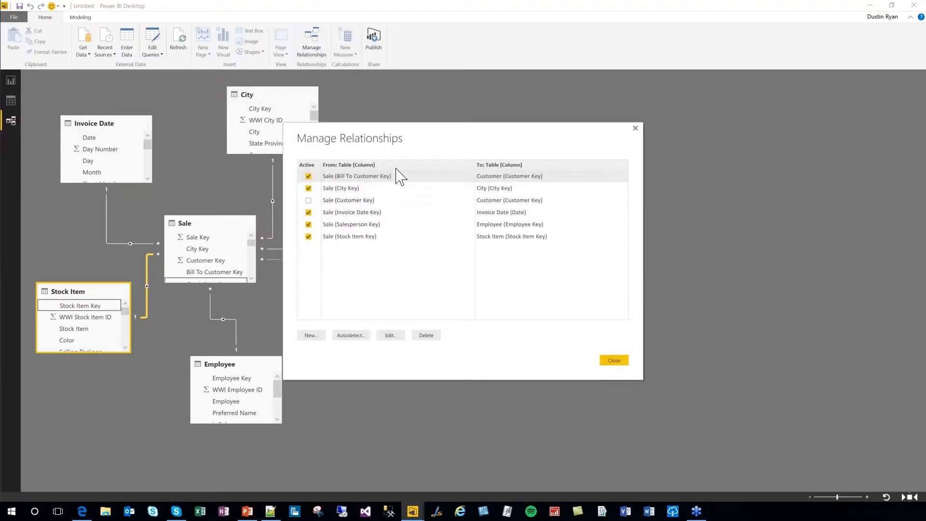
left_click_drag(397, 136, 539, 130)
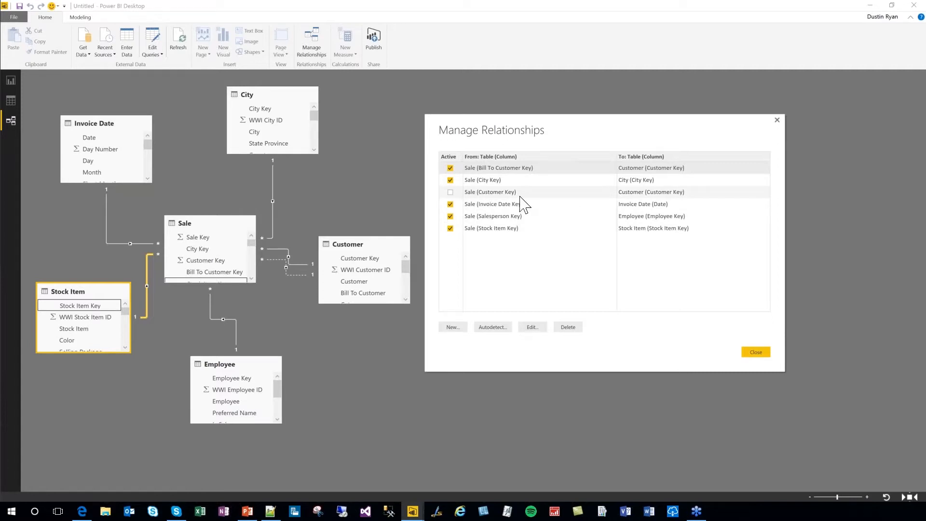
left_click(497, 204)
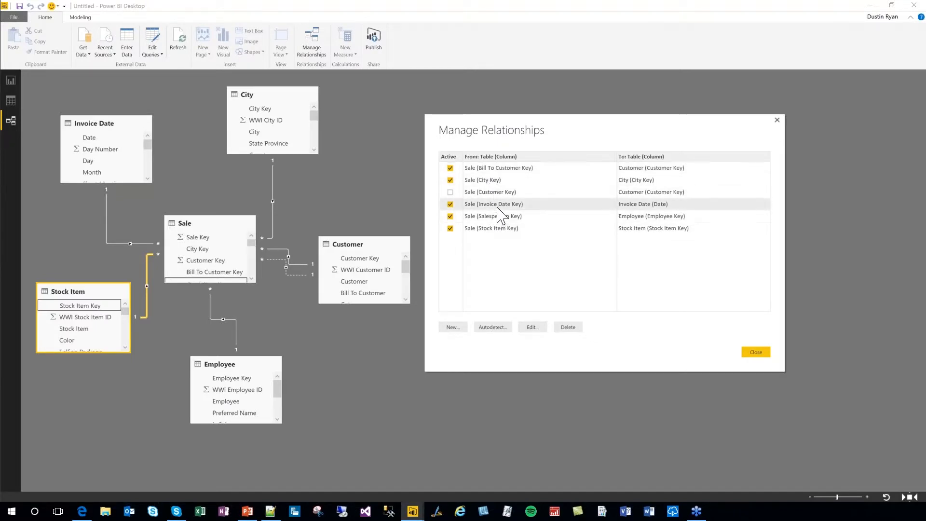
left_click(533, 328)
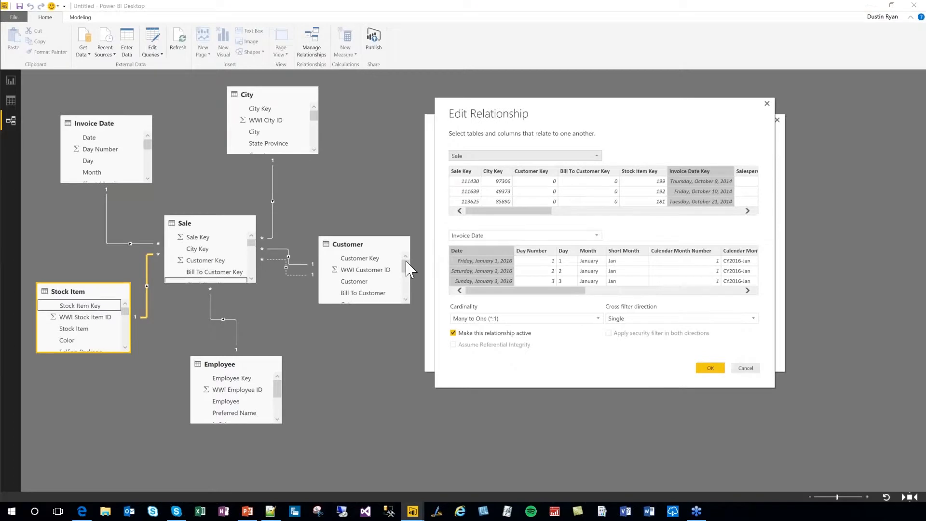
left_click(745, 368)
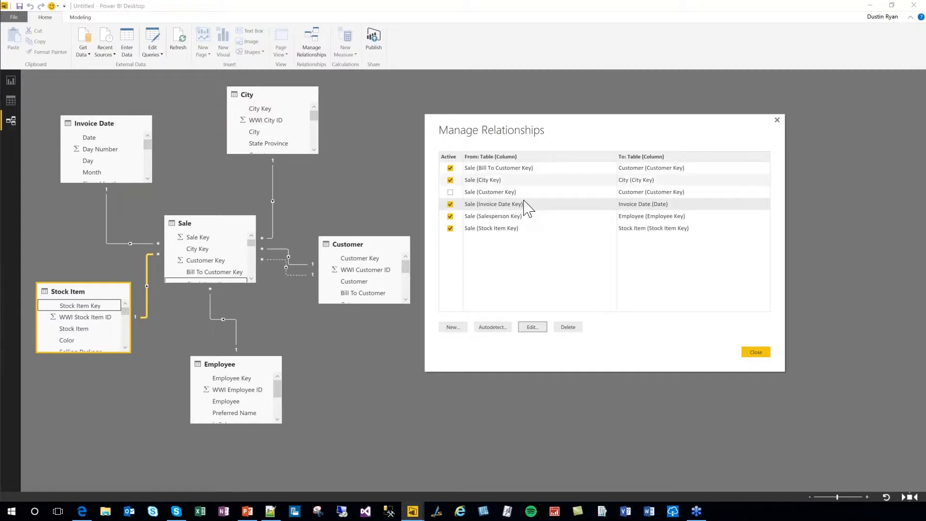
Step: Deactivate the Sale (Bill To Customer Key) relationship to Customer and make the Sale (Customer Key) relationship active instead
left_click(450, 168)
left_click(450, 192)
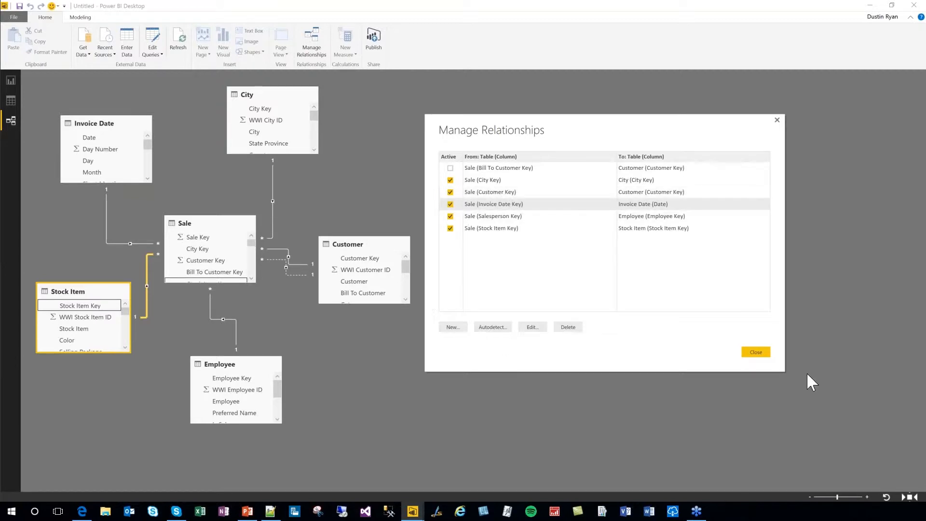
left_click(754, 351)
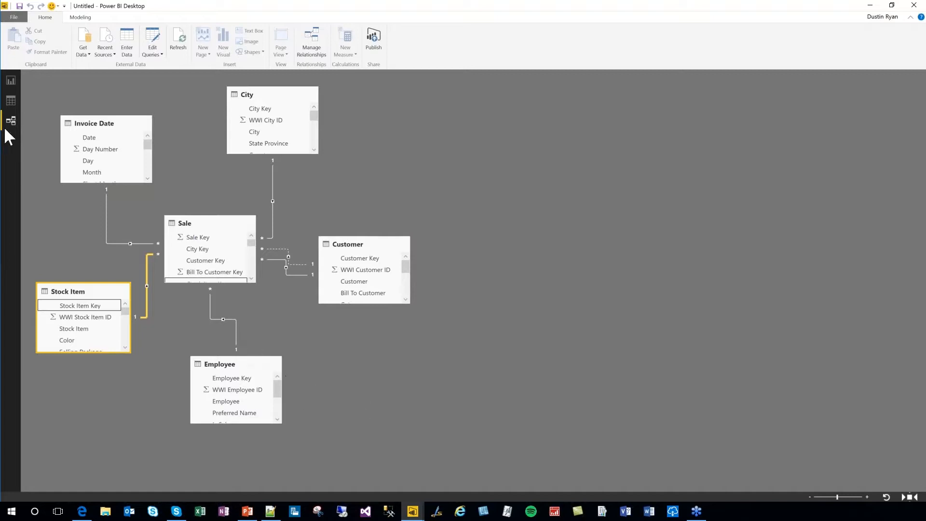
Step: Examine the City table's rows and columns in the data view, across to Lineage Key
left_click(11, 102)
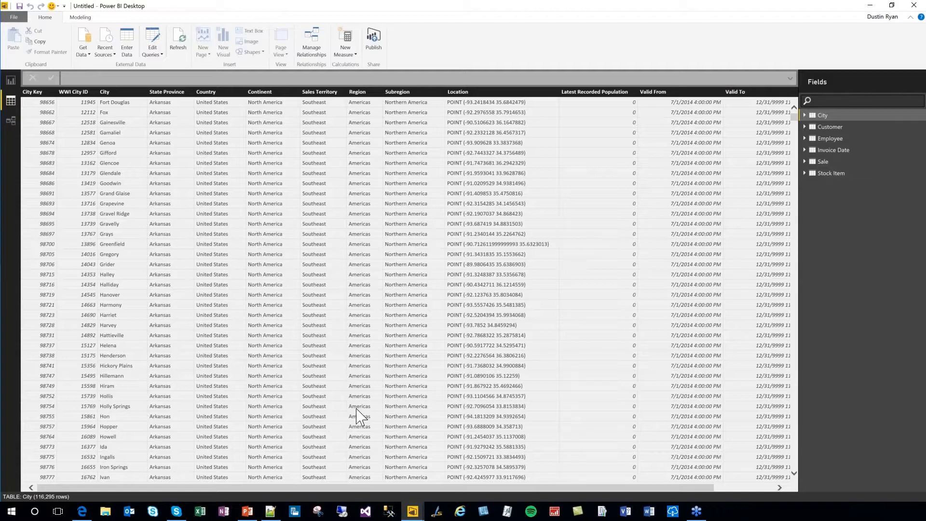
left_click_drag(391, 491, 541, 497)
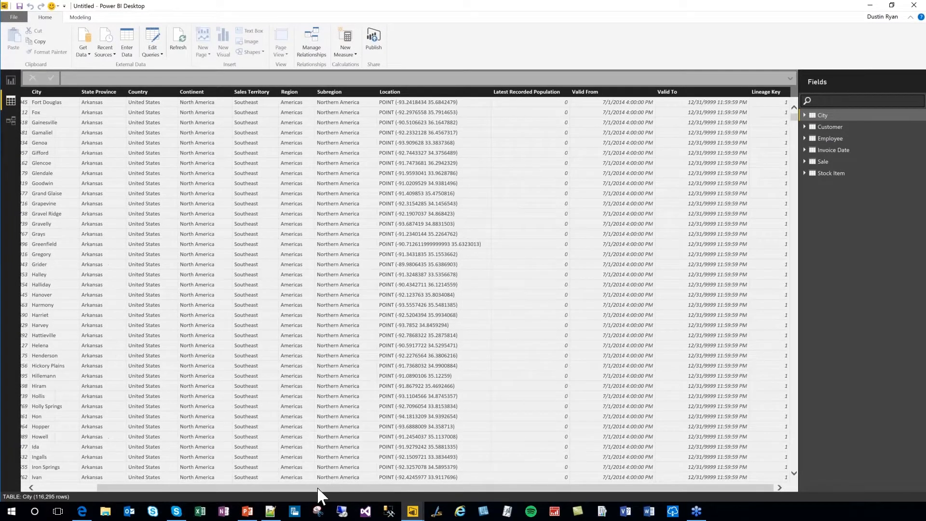
left_click_drag(242, 486, 183, 488)
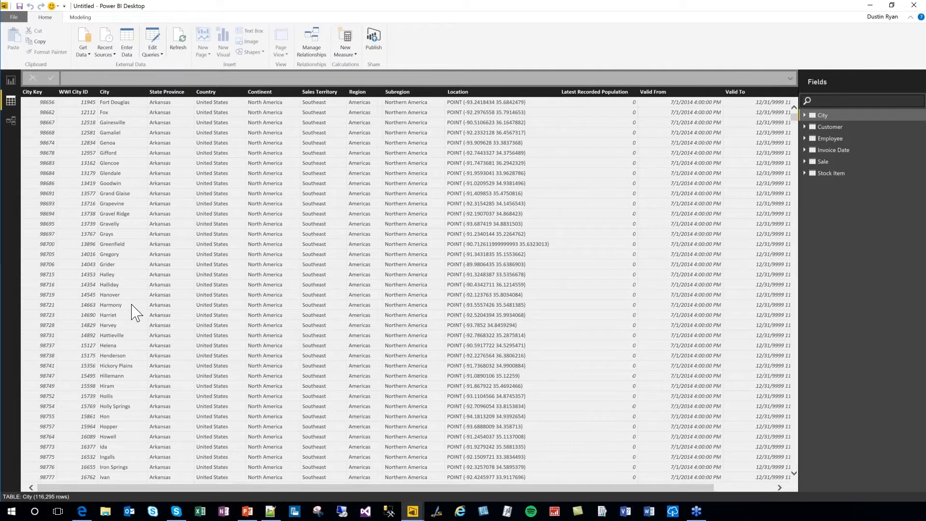
Step: Revisit the Sale query in the Query Editor, then return to the City data and show the modeling commands
left_click(153, 41)
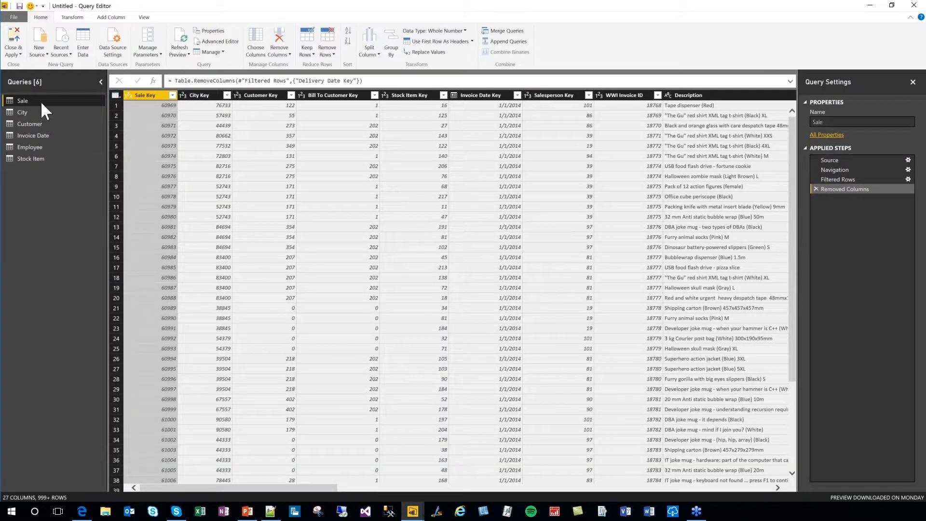
left_click(12, 46)
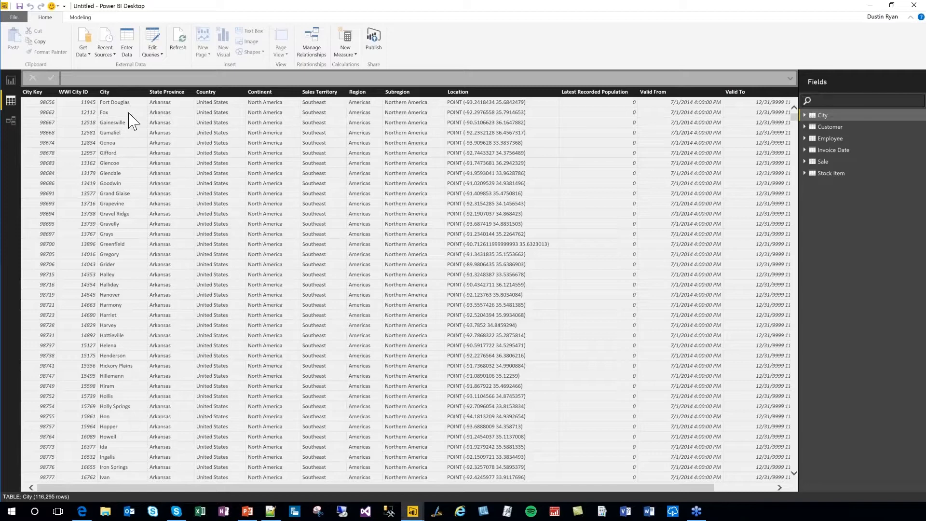
left_click(85, 20)
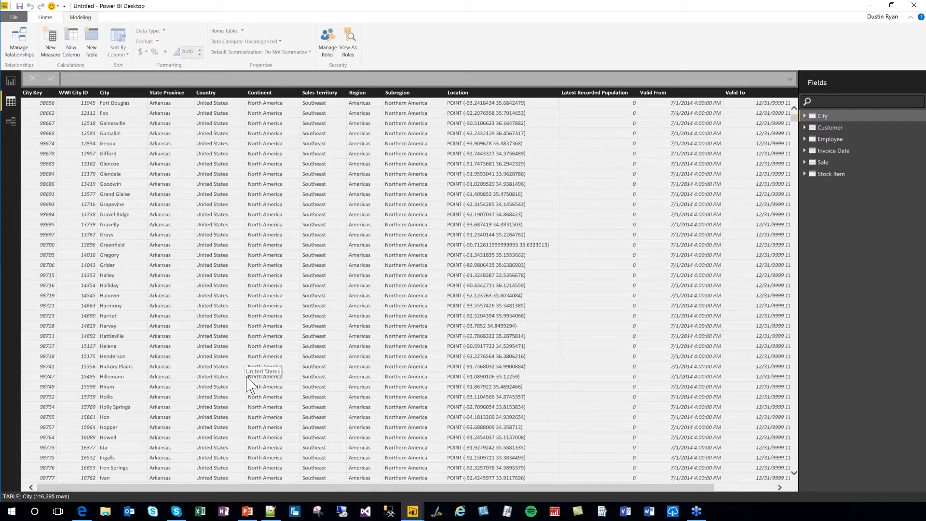
Step: Add two blank pages to the report and return to its first page
left_click(10, 81)
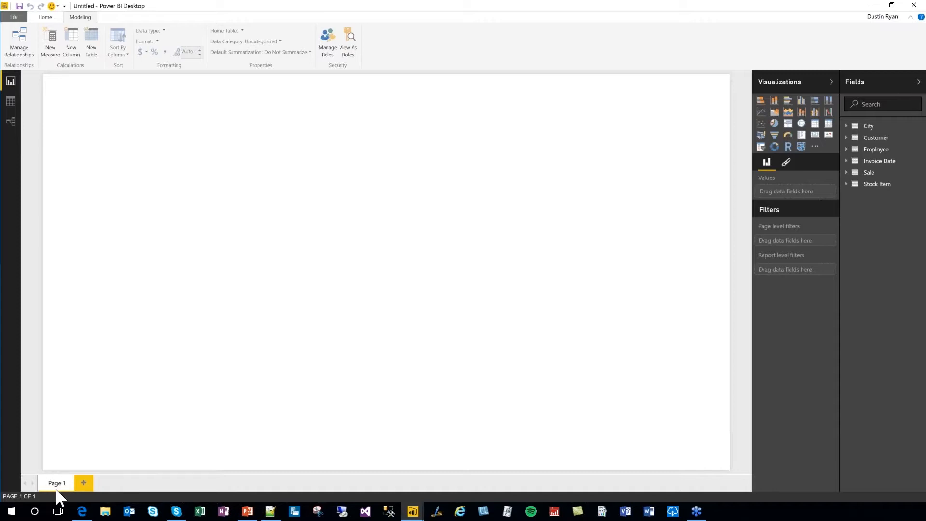
left_click(84, 484)
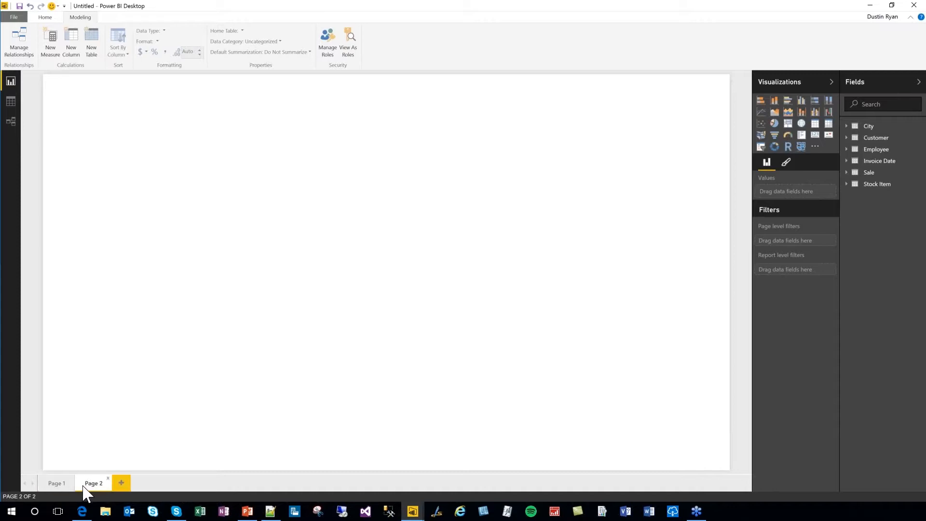
left_click(123, 485)
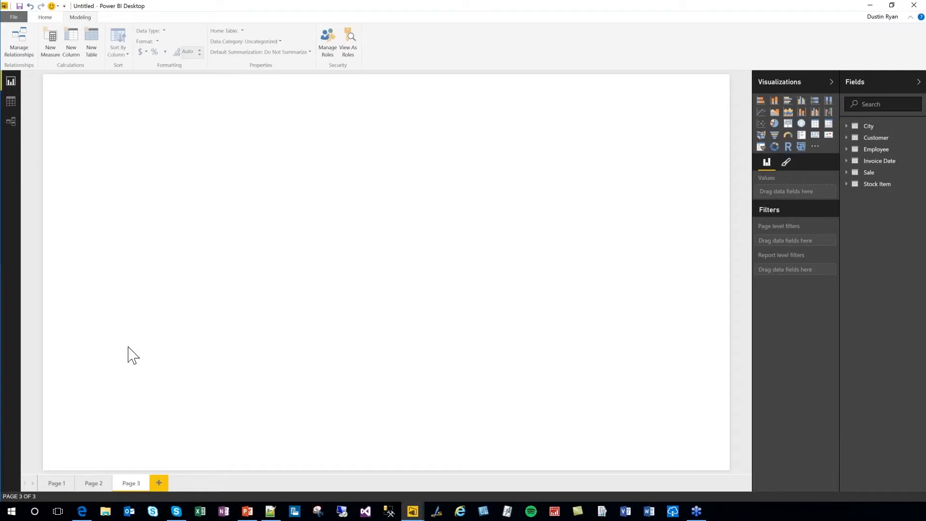
left_click(89, 488)
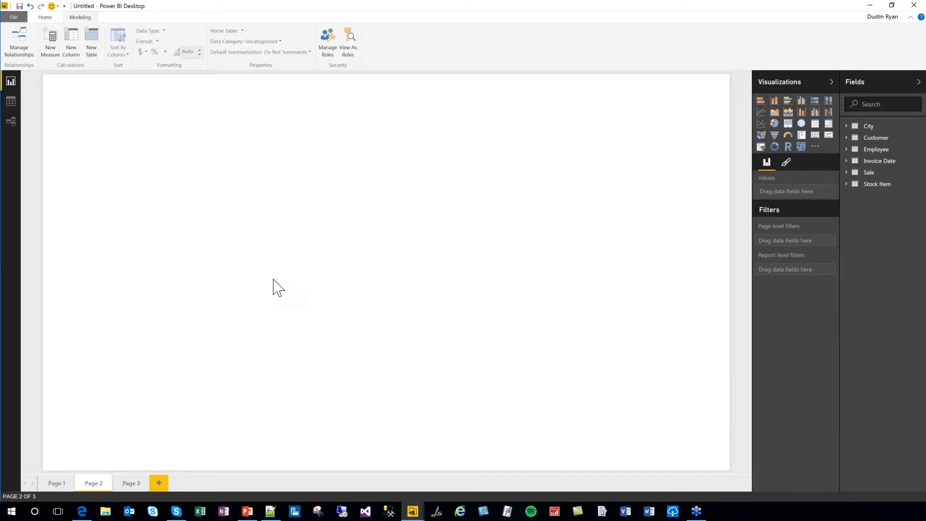
left_click(61, 480)
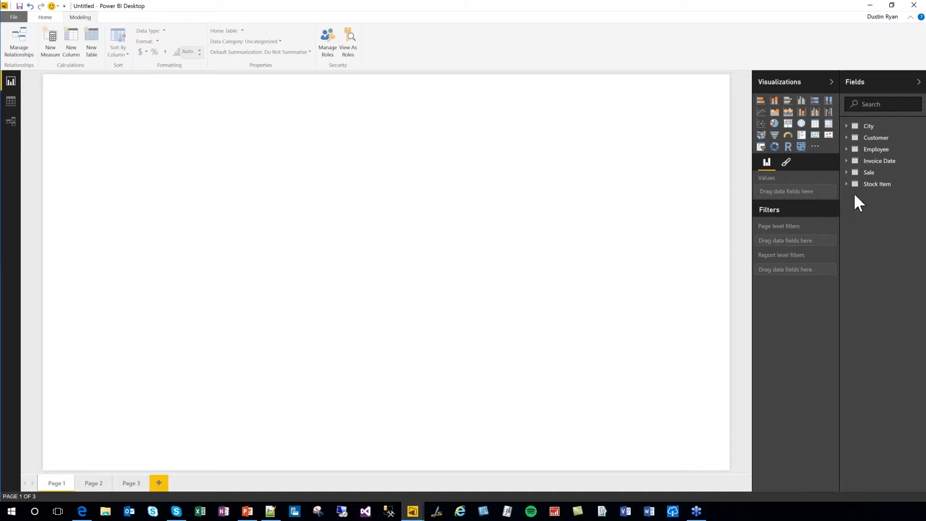
Step: Show the fields of the City and Customer tables and place an empty stacked column chart on the first report page
left_click(847, 128)
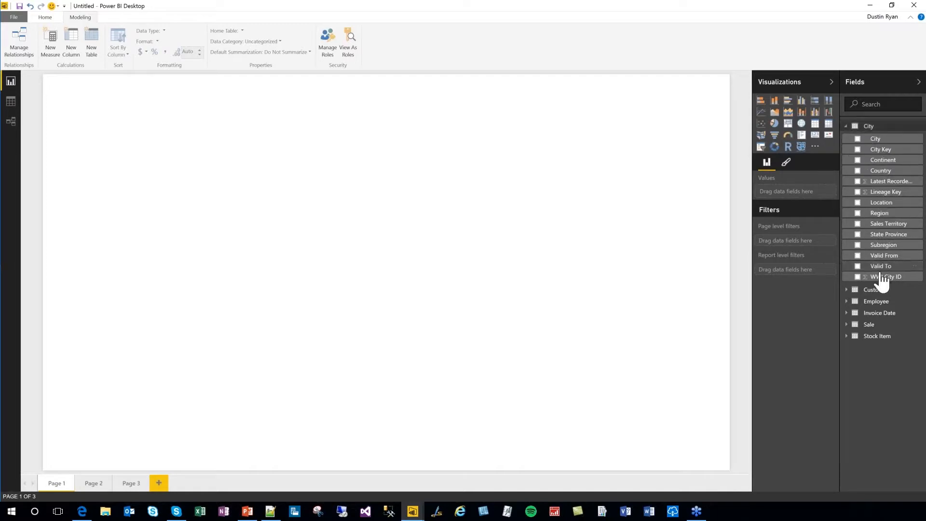
left_click(849, 290)
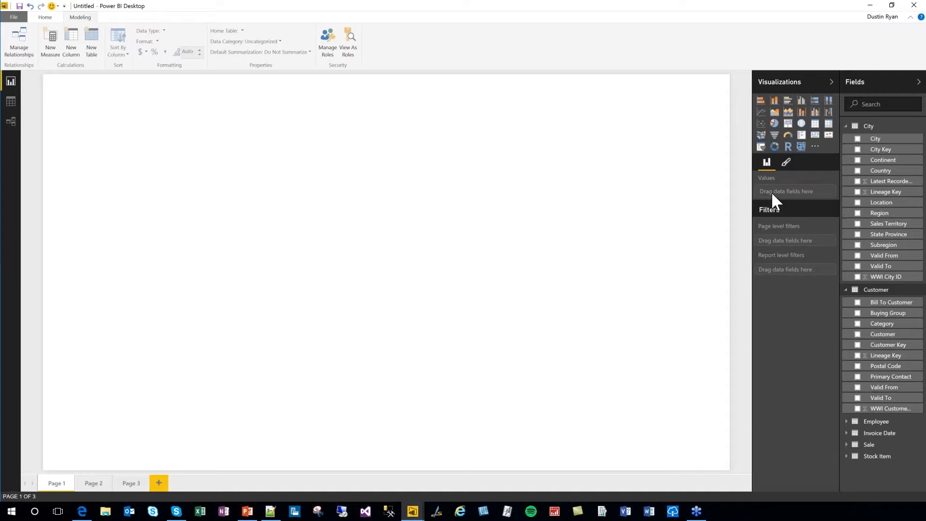
left_click(775, 103)
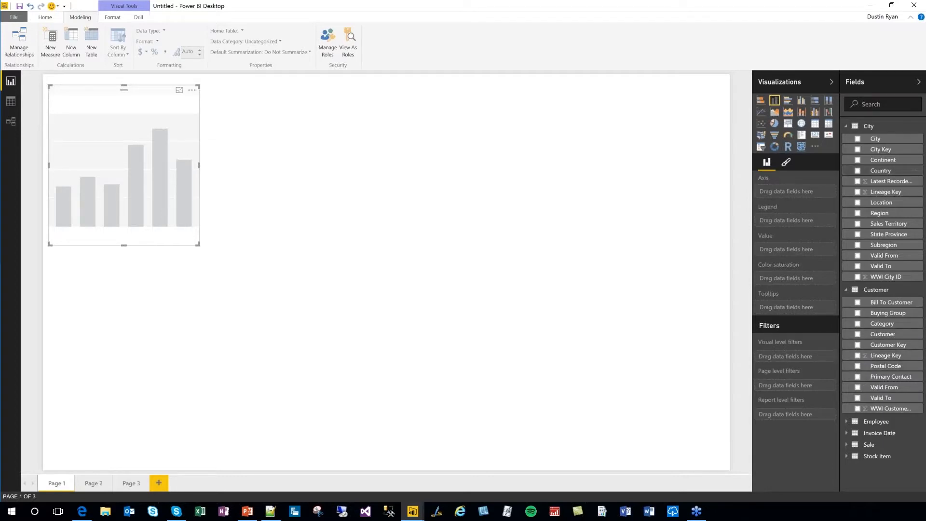
Step: Fill the empty stacked column chart with Package on the axis and Profit as the value, both from the Sale table
left_click(847, 129)
left_click(847, 138)
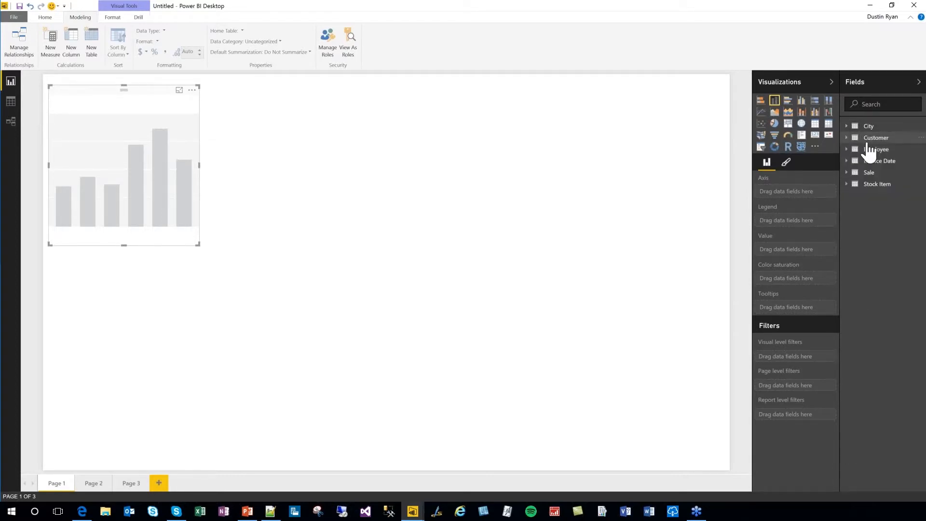
left_click(848, 173)
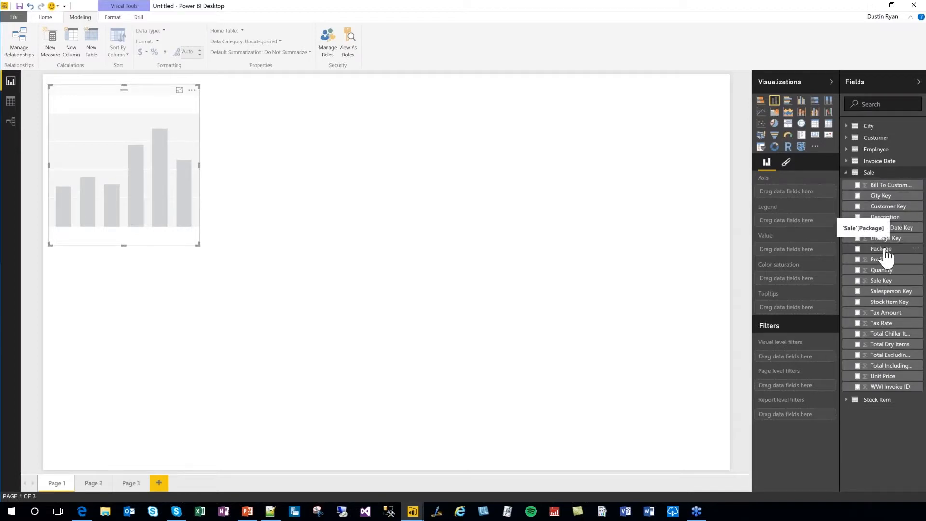
left_click_drag(885, 253, 802, 192)
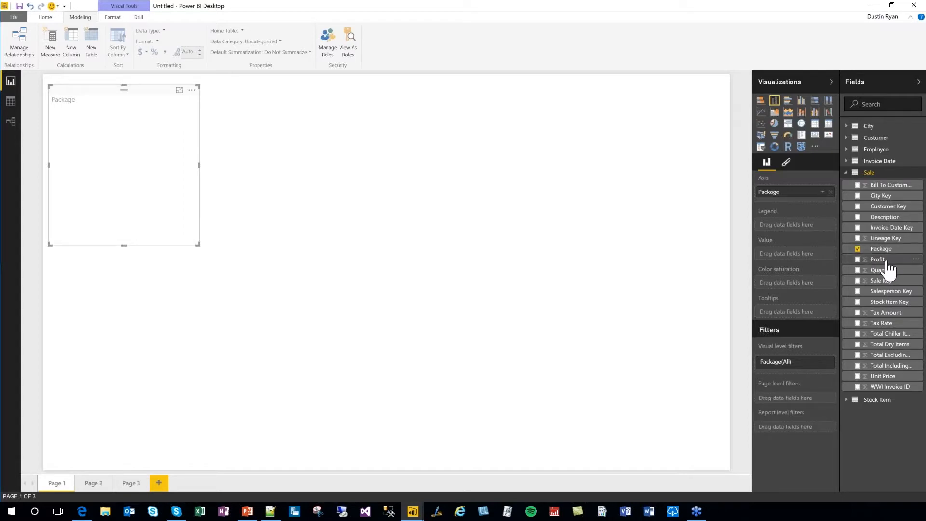
left_click_drag(890, 263, 799, 253)
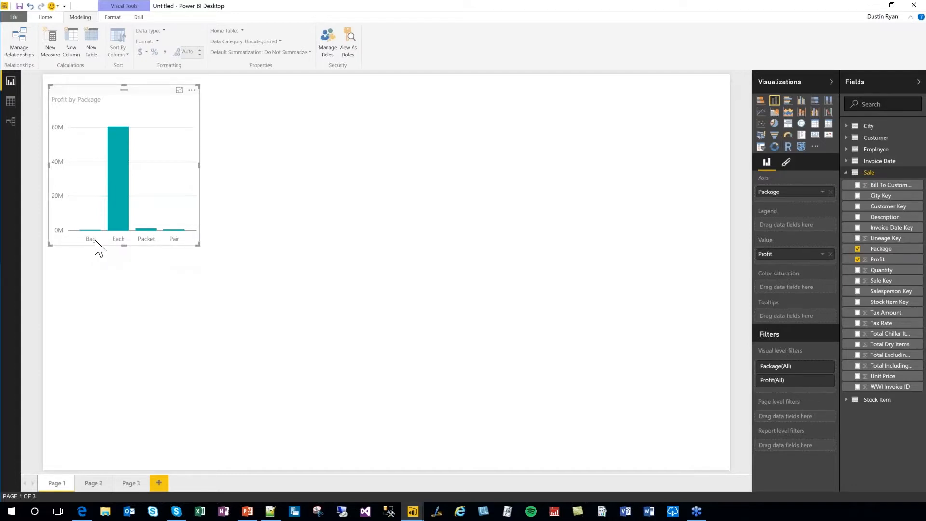
mouse_move(118, 197)
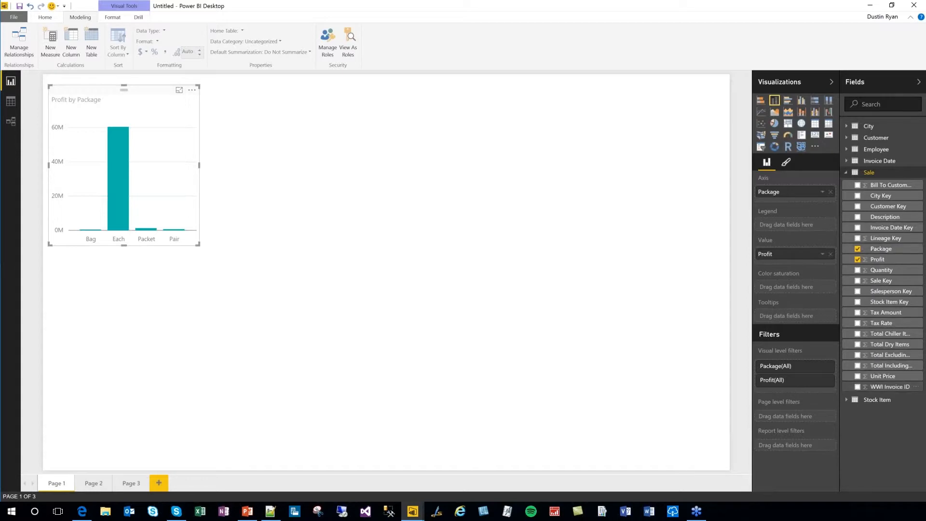
Step: Split the chart's columns by Lead Time Days from the Stock Item table, using it as the legend
left_click(875, 399)
scroll(887, 393, "down", 3)
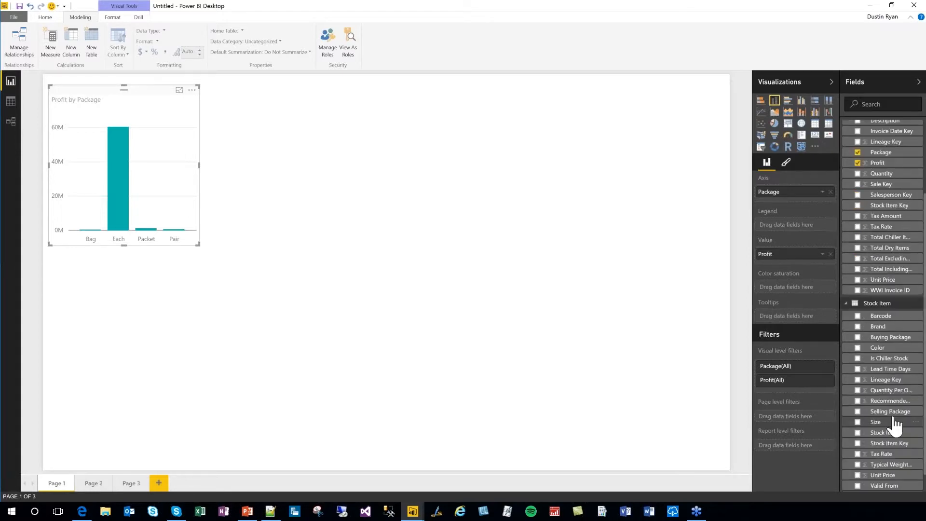
left_click_drag(895, 373, 810, 226)
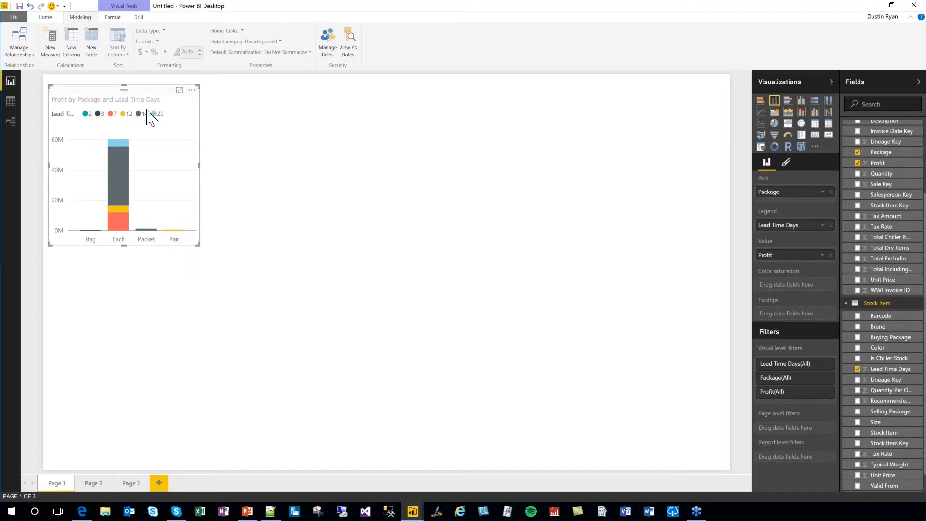
Step: Move the chart to the right side of the report page and enlarge it to the full page height
left_click_drag(119, 95, 653, 86)
left_click_drag(579, 235, 541, 484)
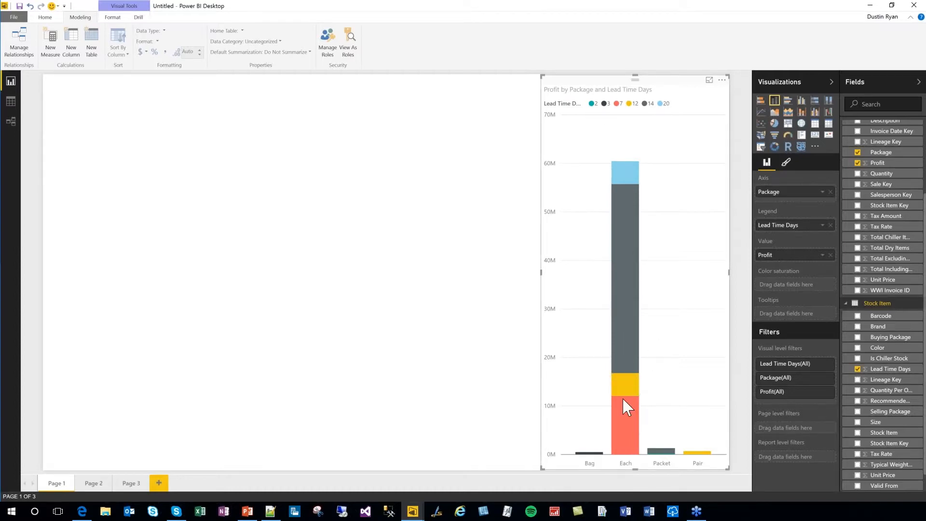
mouse_move(623, 394)
mouse_move(612, 303)
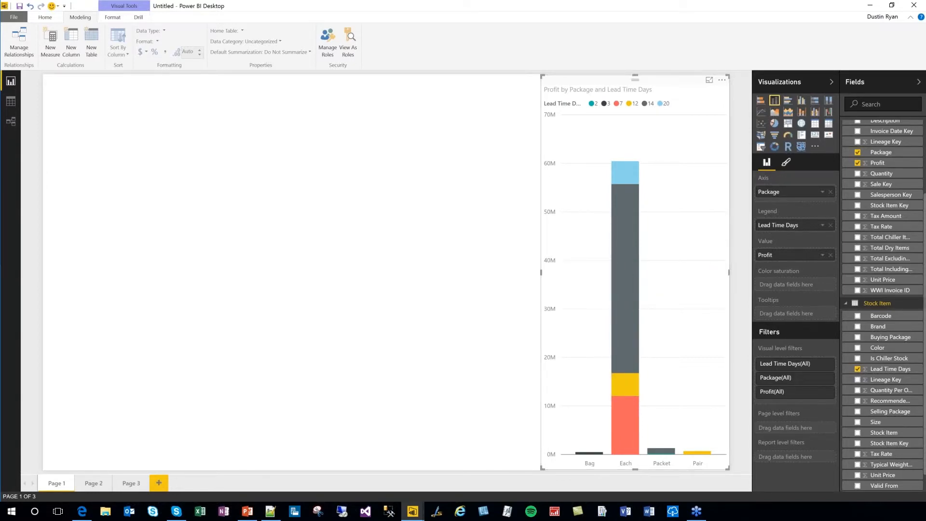
Step: Try the chart's legend at the Bottom position, and settle on Right
left_click(786, 164)
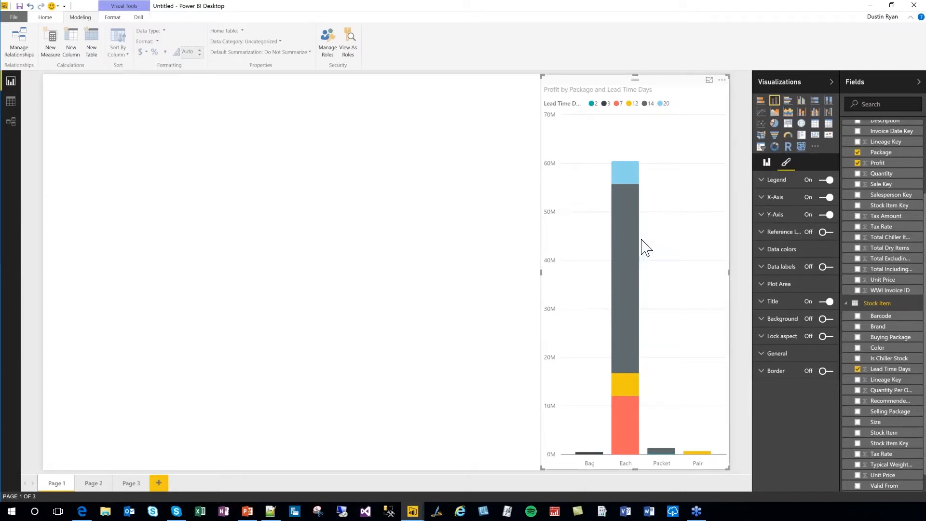
left_click(762, 180)
left_click(810, 197)
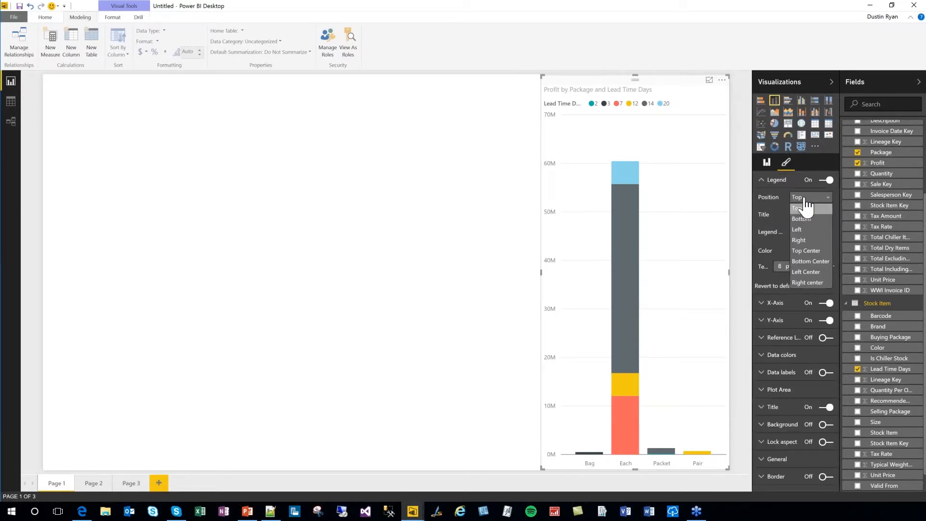
left_click(804, 218)
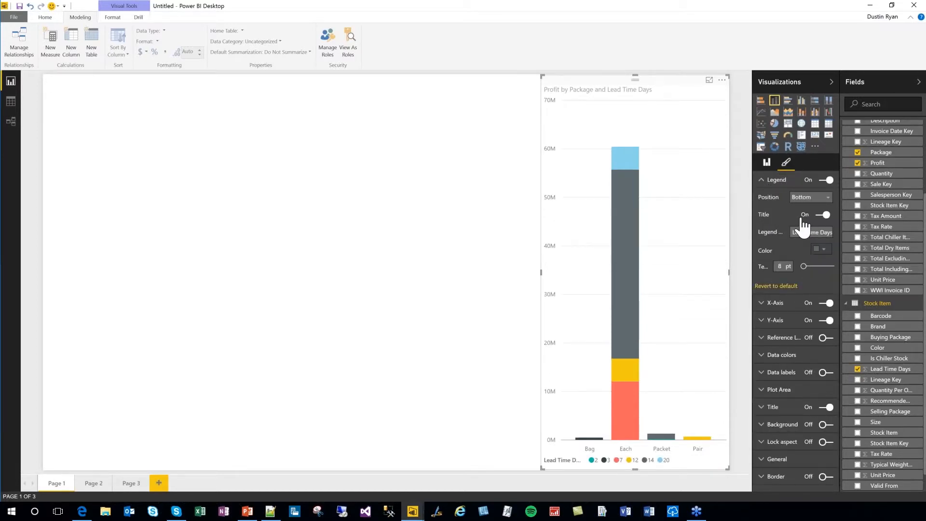
left_click(808, 197)
left_click(804, 240)
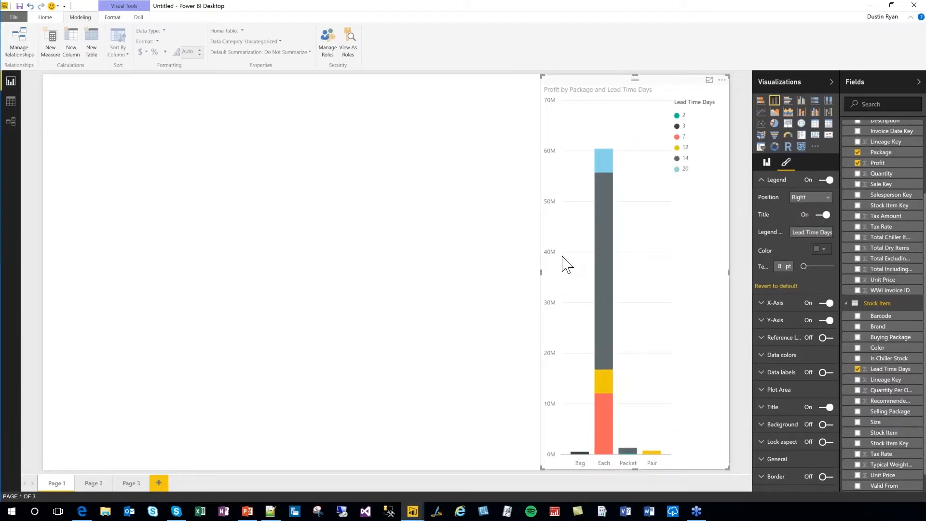
Step: Turn on the chart's data labels and widen the chart toward the middle of the page
left_click(762, 180)
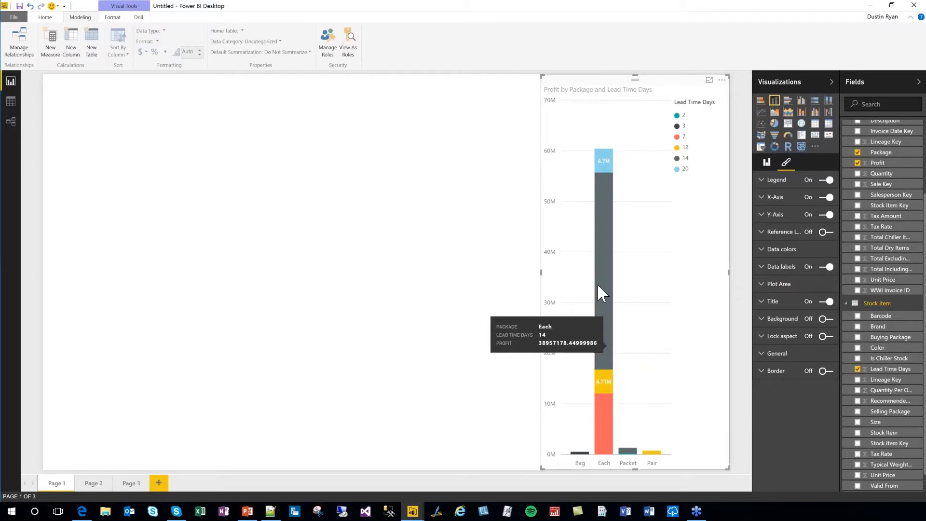
left_click_drag(538, 273, 464, 285)
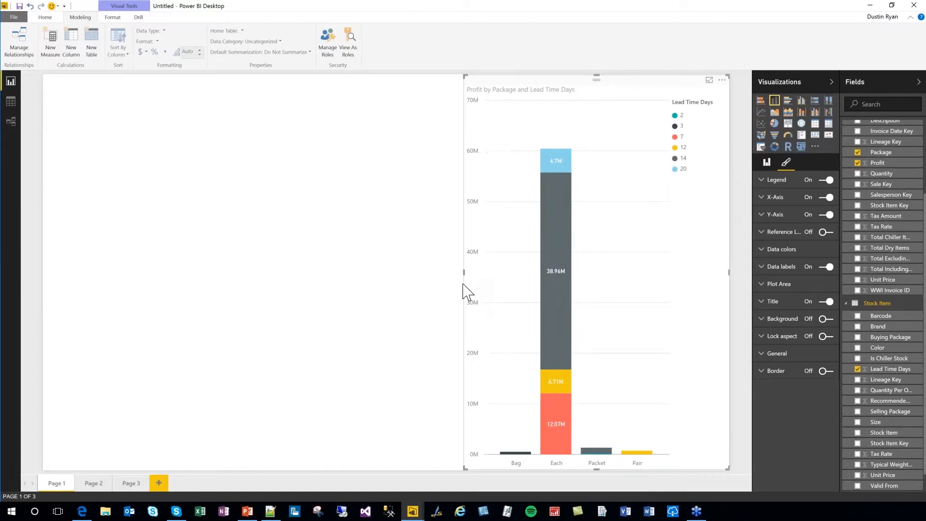
left_click(456, 359)
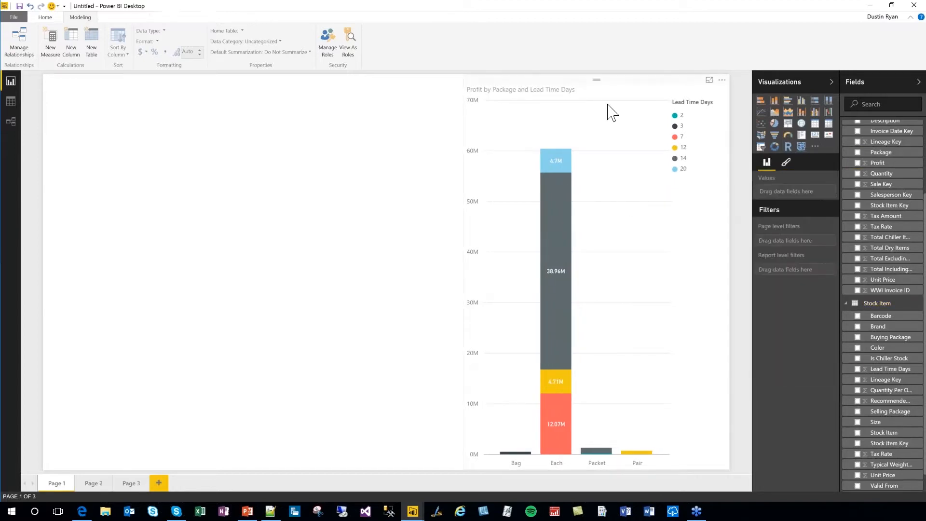
Step: Recolor the chart's lead time series: 2 in purple, 3 in light blue and 20 in teal
left_click(726, 241)
left_click(786, 162)
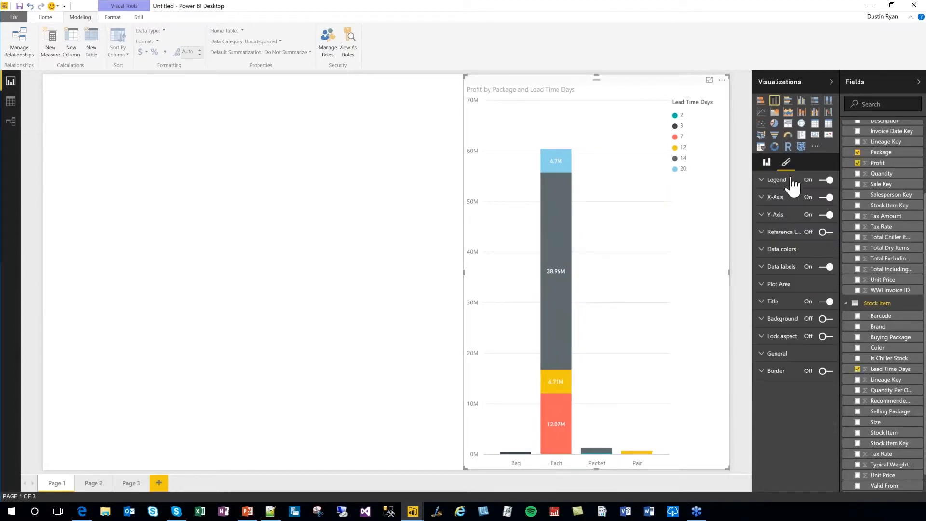
left_click(762, 251)
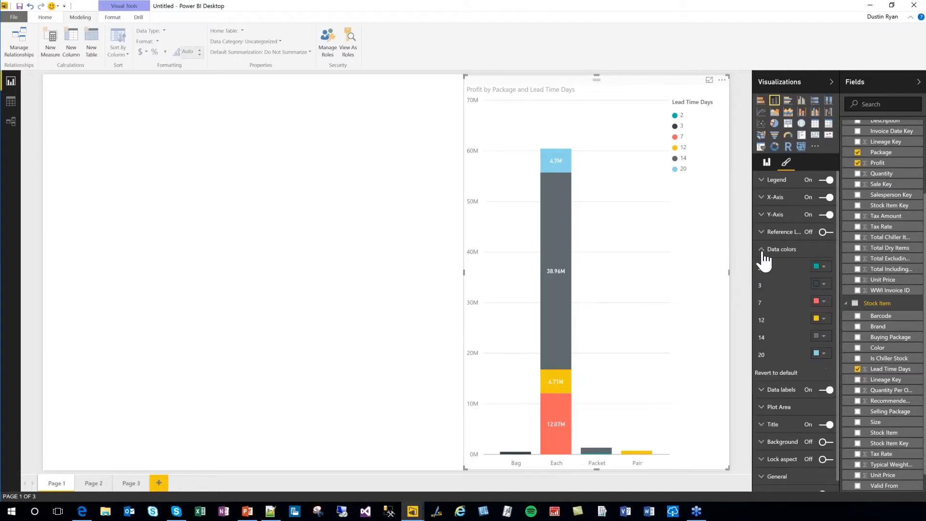
left_click(824, 268)
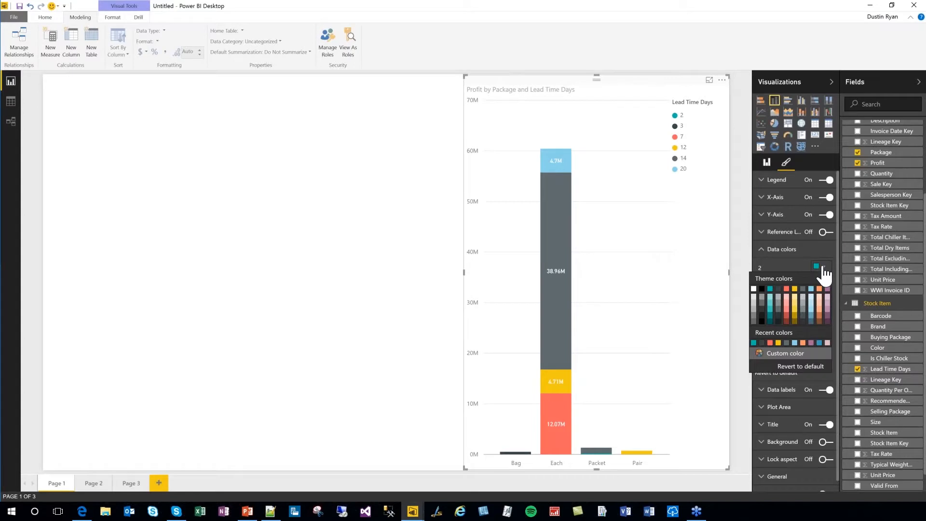
left_click(828, 290)
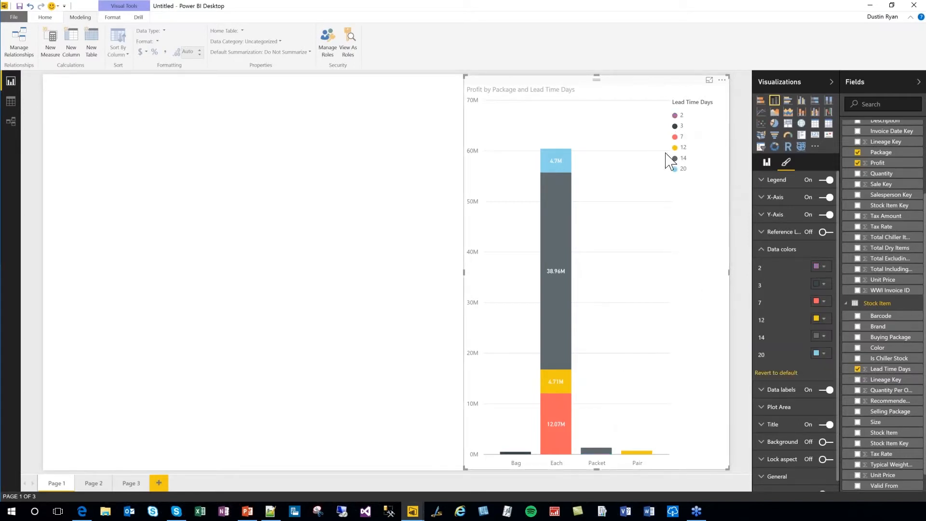
left_click(822, 284)
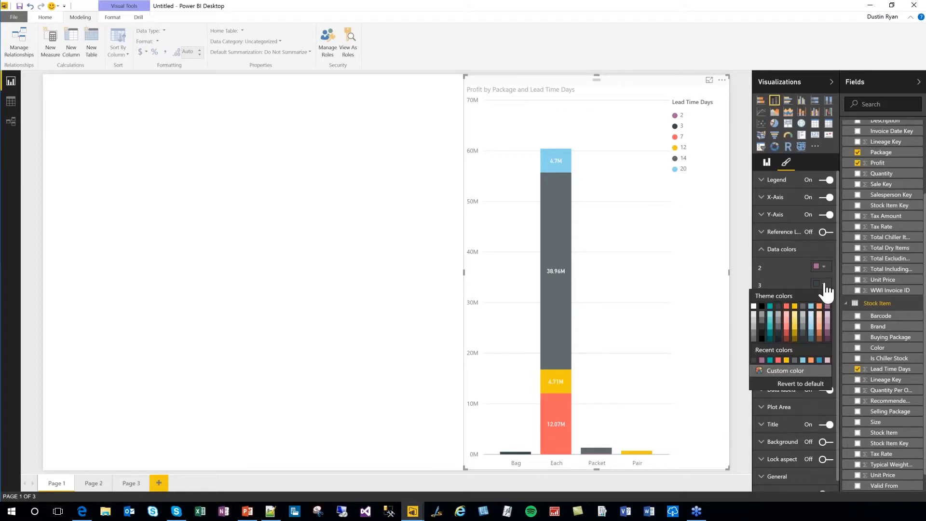
left_click(814, 309)
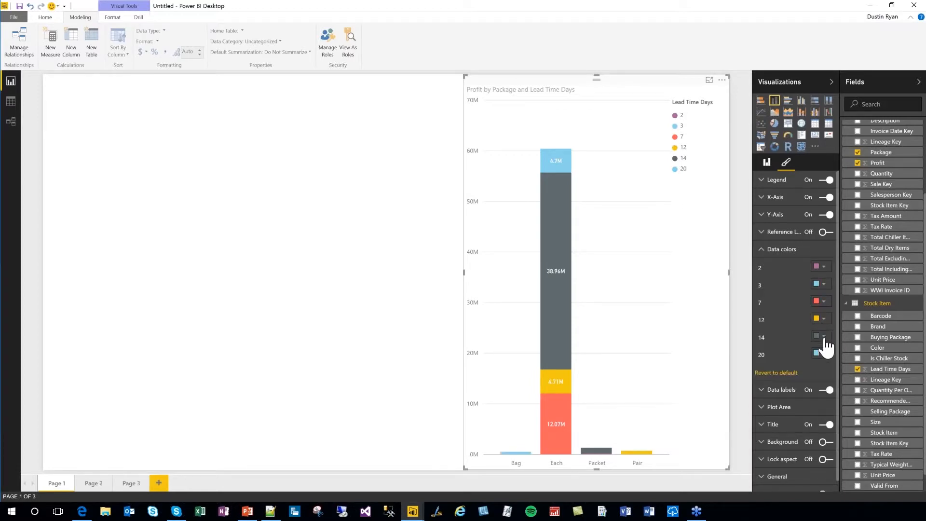
left_click(824, 355)
left_click(770, 376)
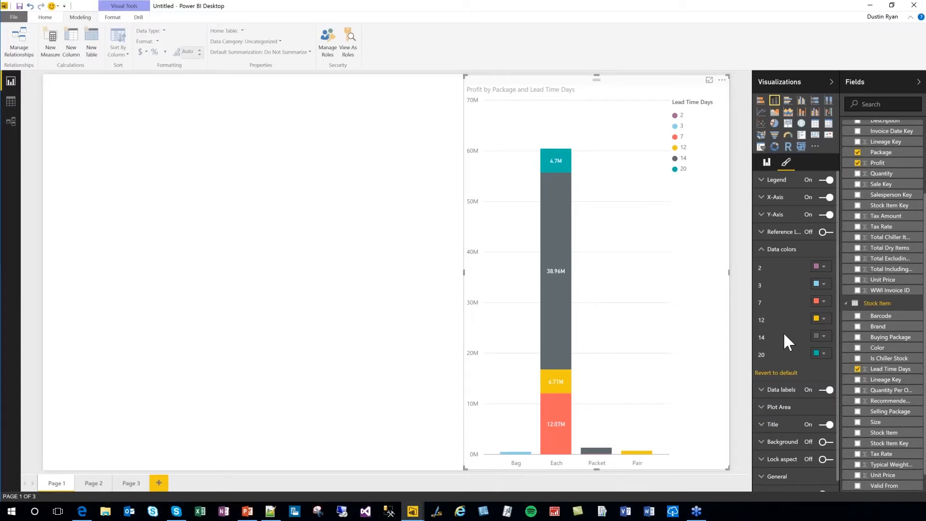
left_click(762, 251)
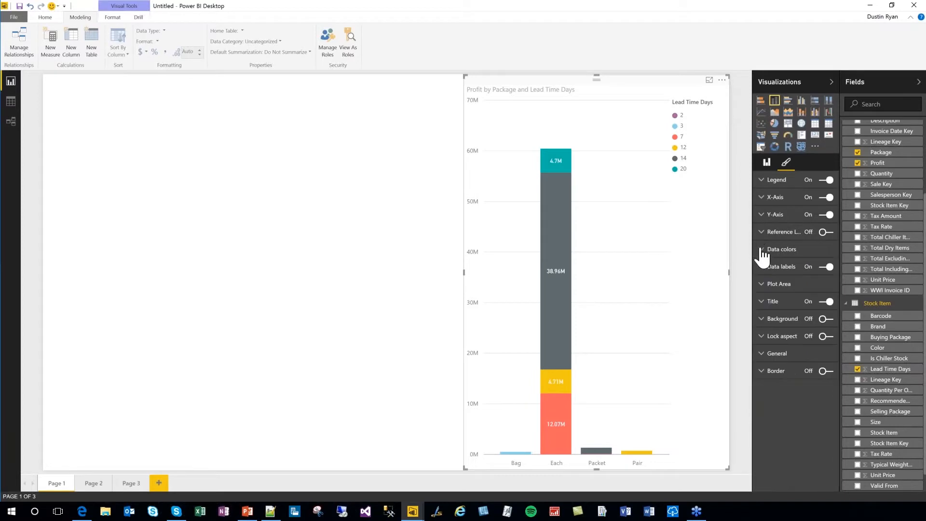
Step: Try Average, Minimum and Maximum as the aggregation of the chart's Profit value, and return it to Sum
scroll(867, 342, "up", 4)
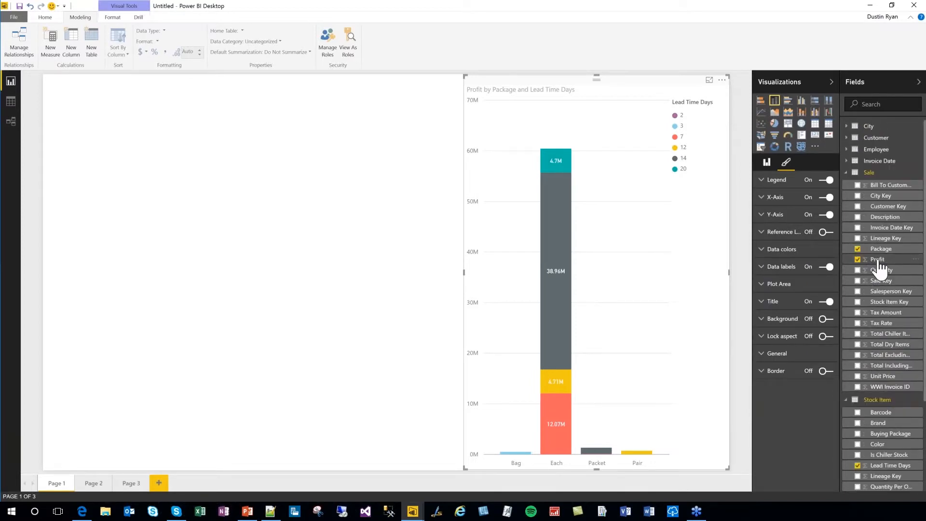
left_click(871, 261)
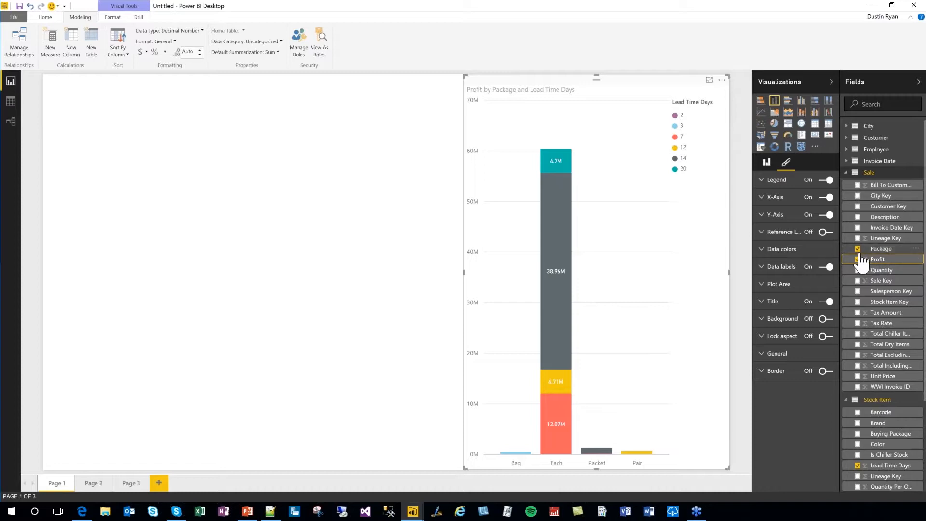
left_click(766, 162)
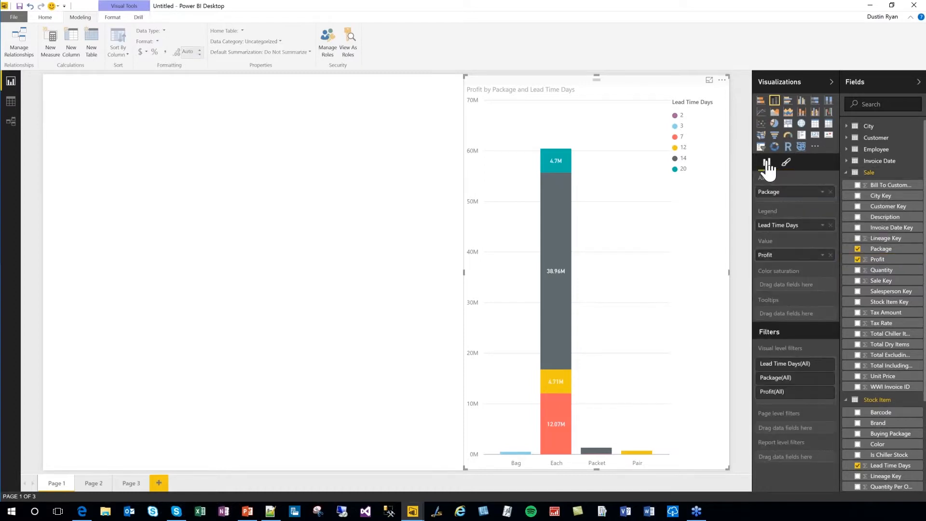
left_click(823, 256)
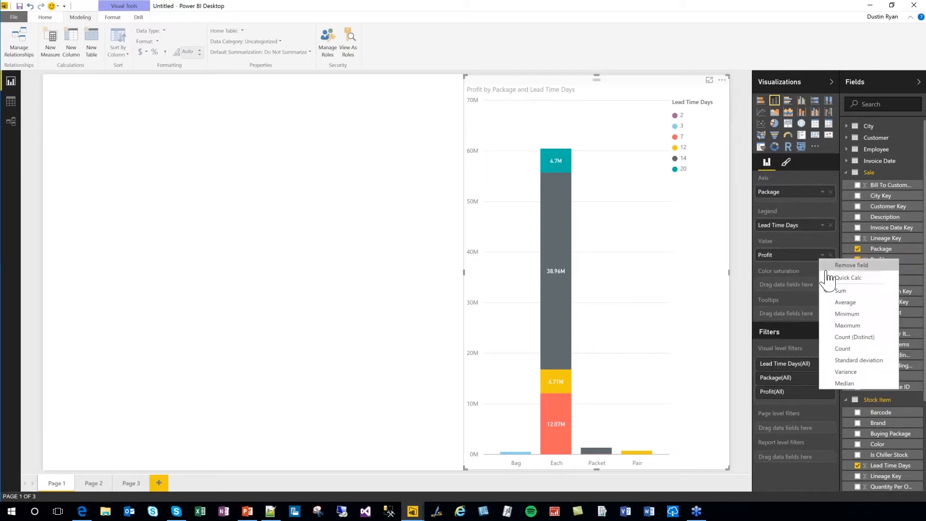
left_click(852, 304)
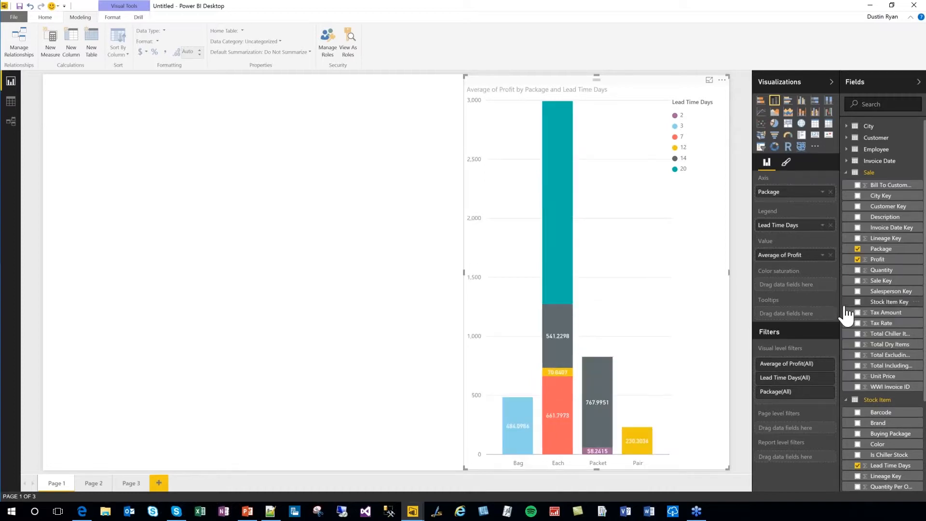
left_click(824, 257)
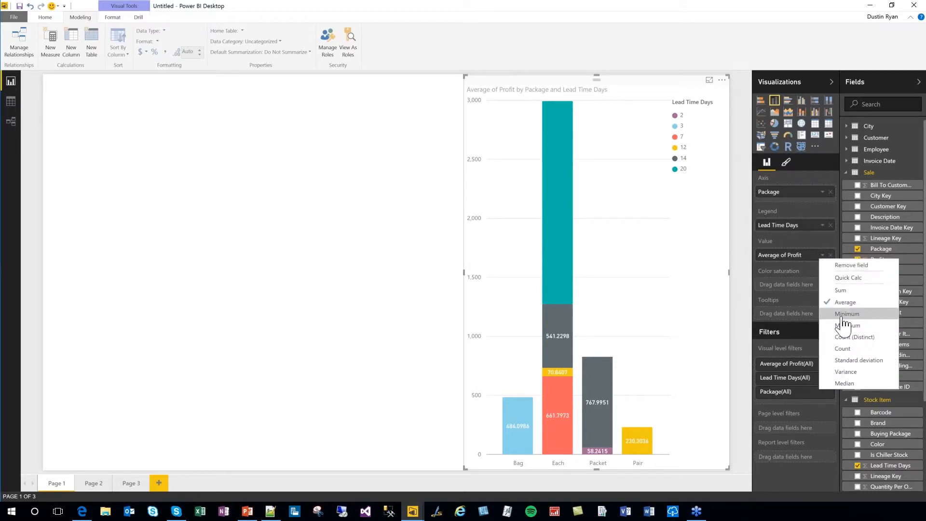
left_click(847, 314)
left_click(822, 254)
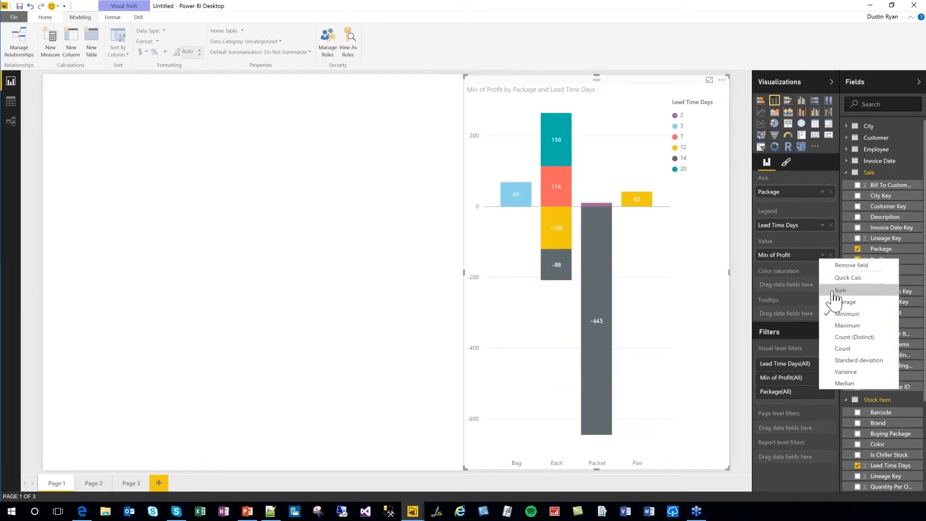
left_click(842, 327)
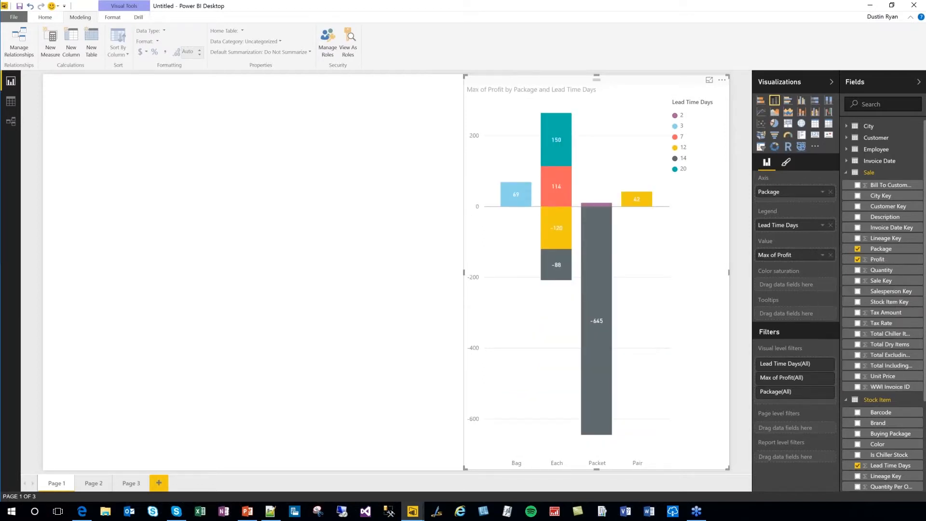
left_click(822, 255)
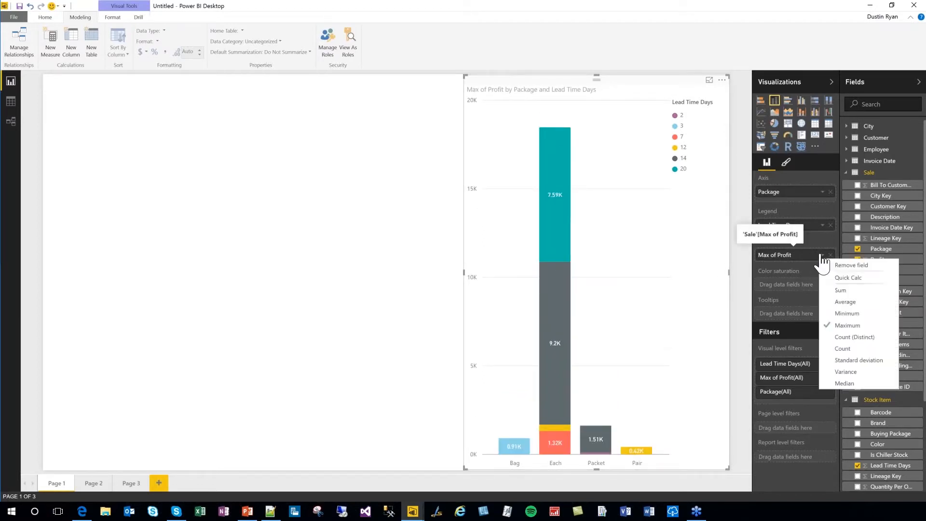
left_click(843, 290)
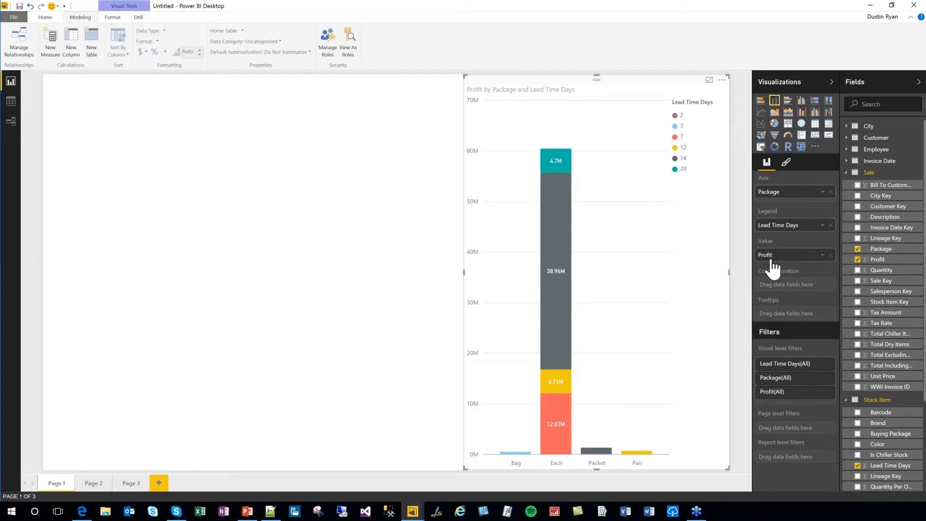
Step: Examine the default summarization options of the Sale table's Profit field
left_click(880, 263)
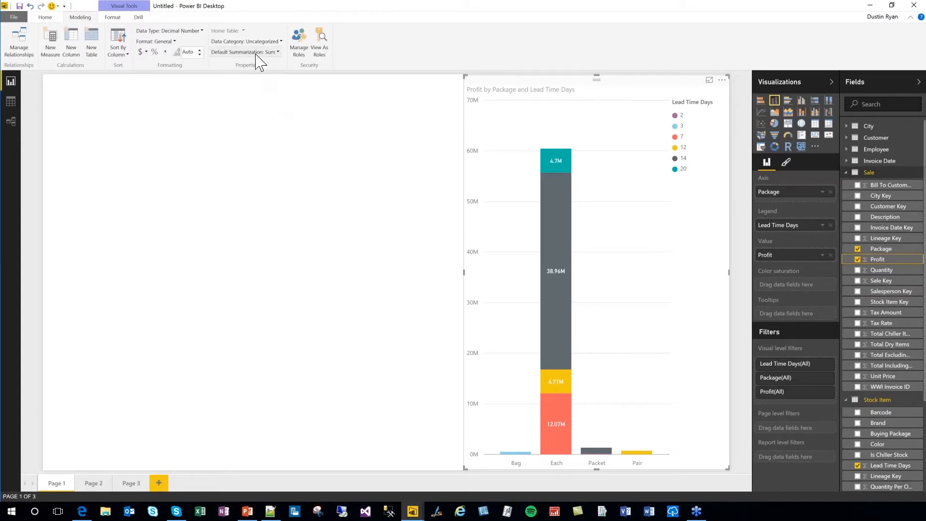
left_click(277, 52)
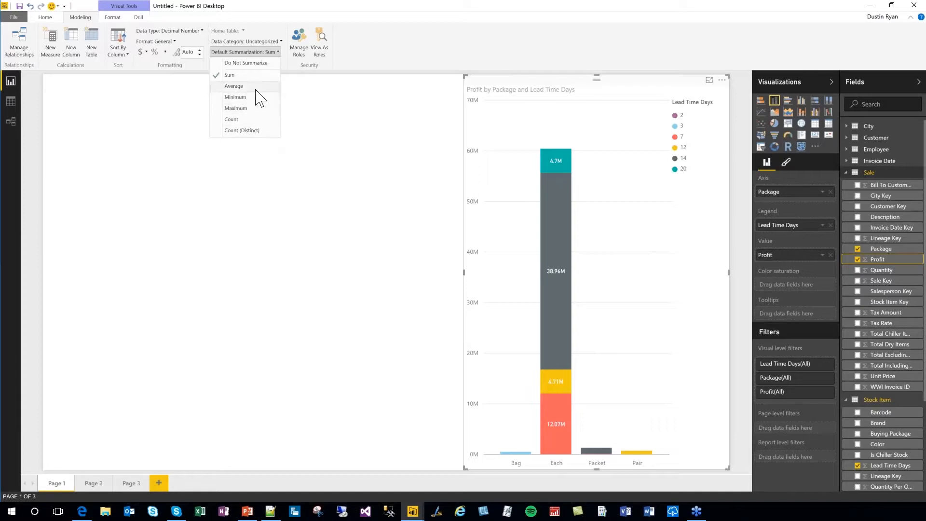
left_click(281, 59)
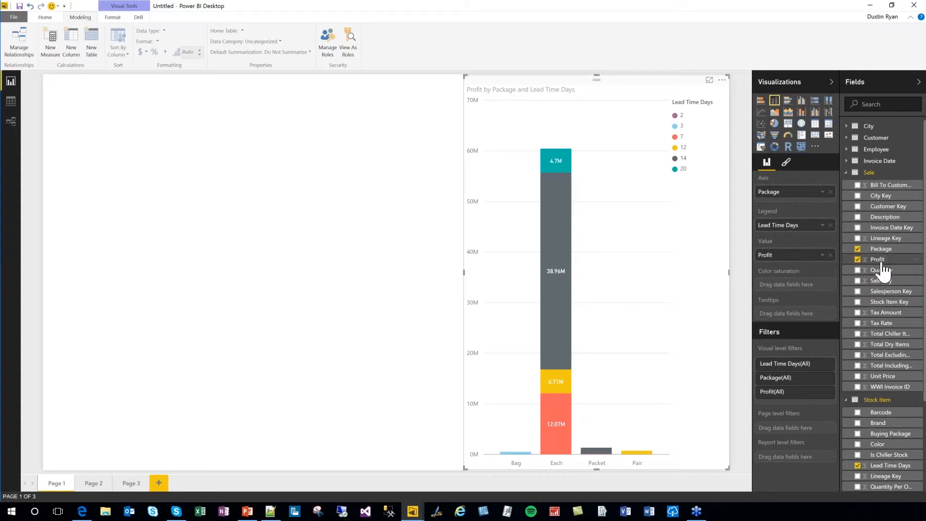
Step: Chart the Sale table's Lineage Key in a new visual on the empty part of the page
left_click(889, 238)
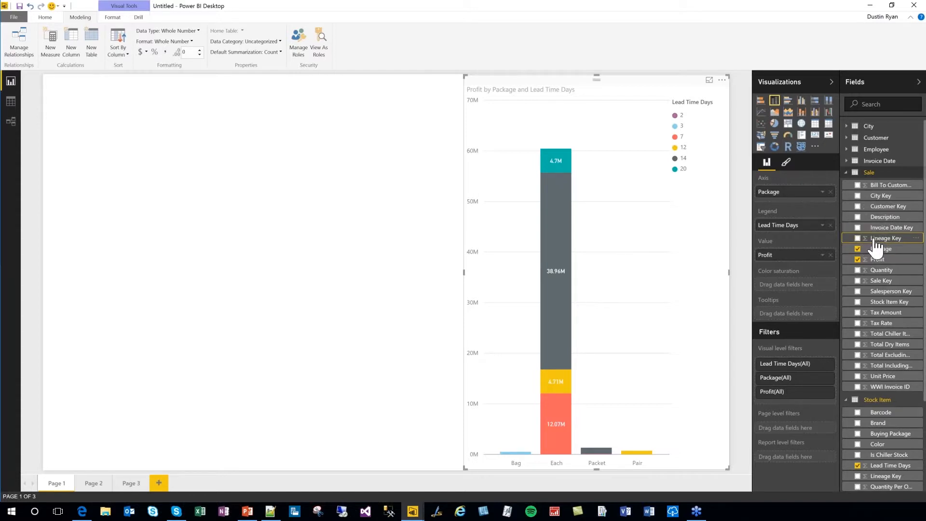
left_click(405, 203)
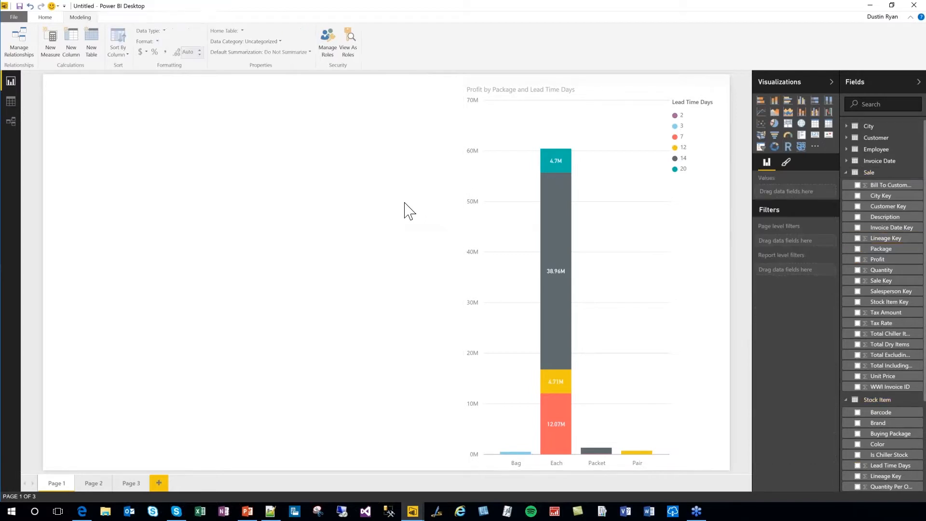
left_click(858, 239)
mouse_move(124, 212)
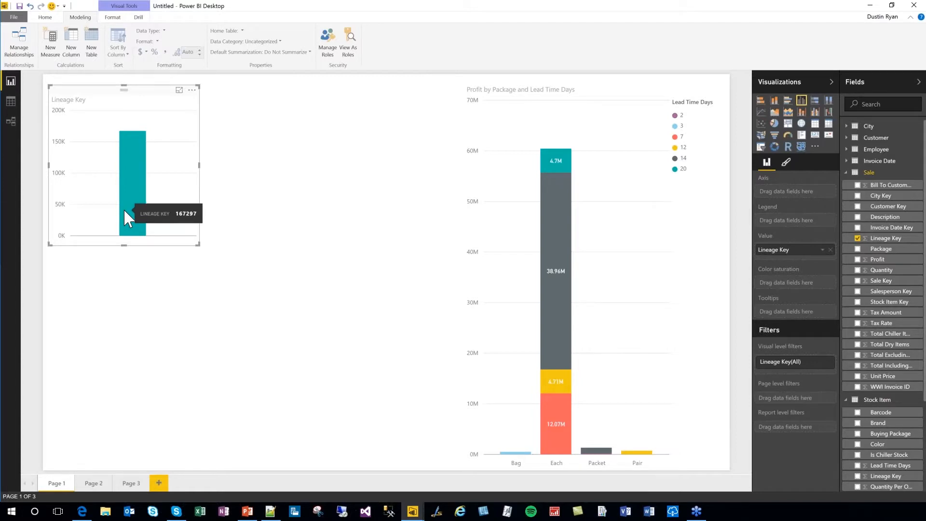
Step: Set the Lineage Key field's default summarization to Do Not Summarize and remove the Lineage Key chart from the page
left_click(893, 239)
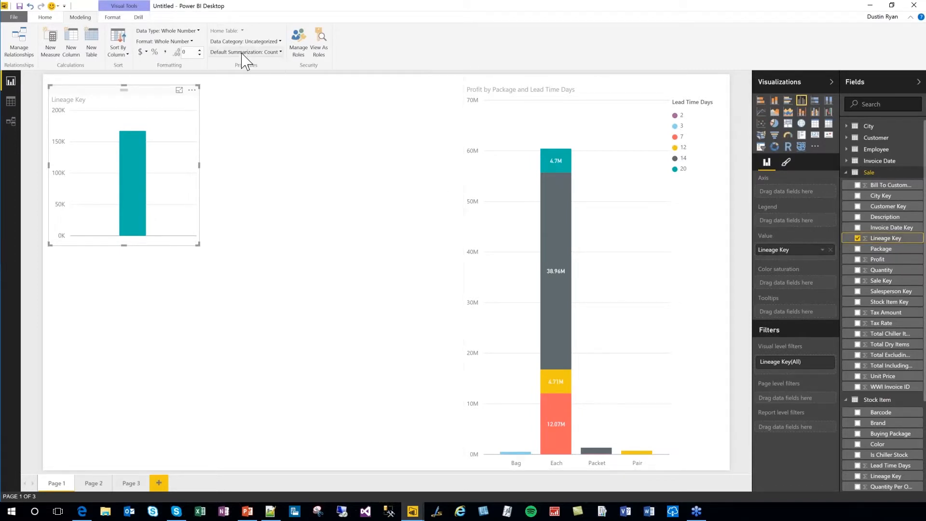
left_click(253, 53)
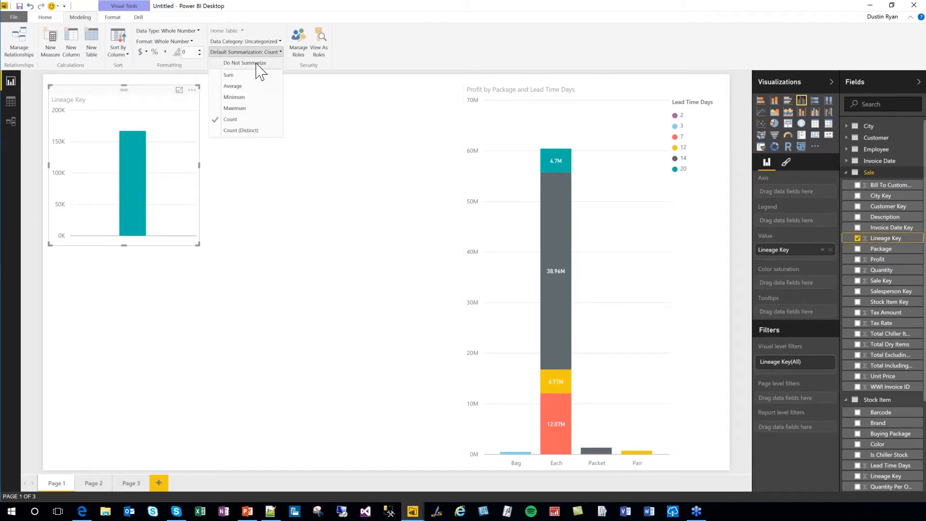
left_click(256, 64)
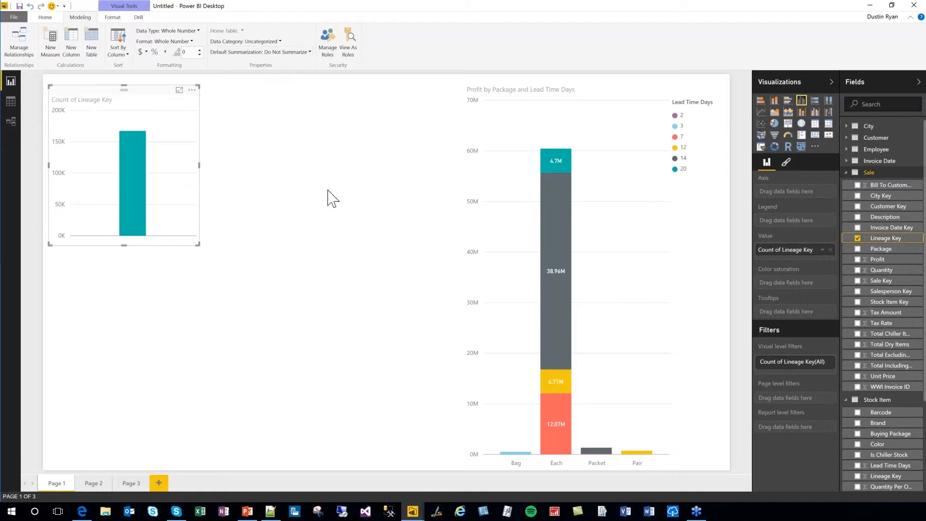
left_click(192, 90)
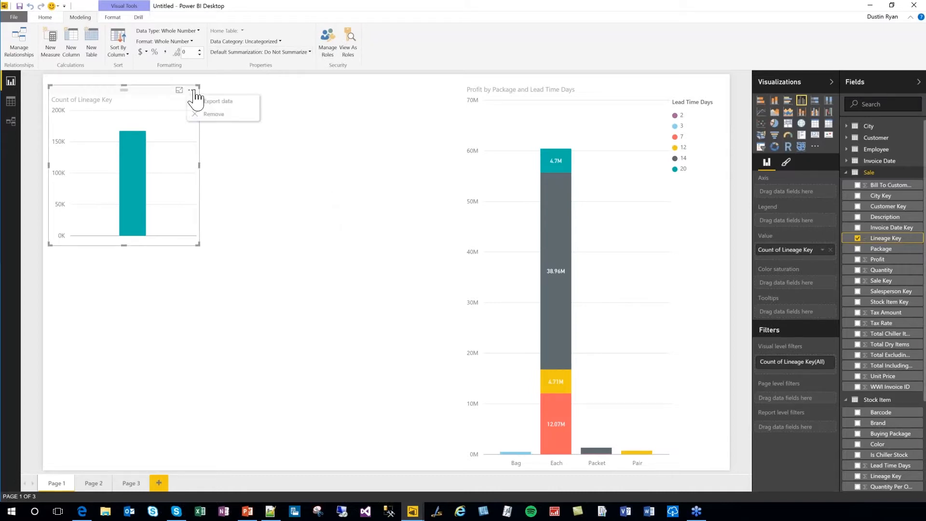
left_click(212, 114)
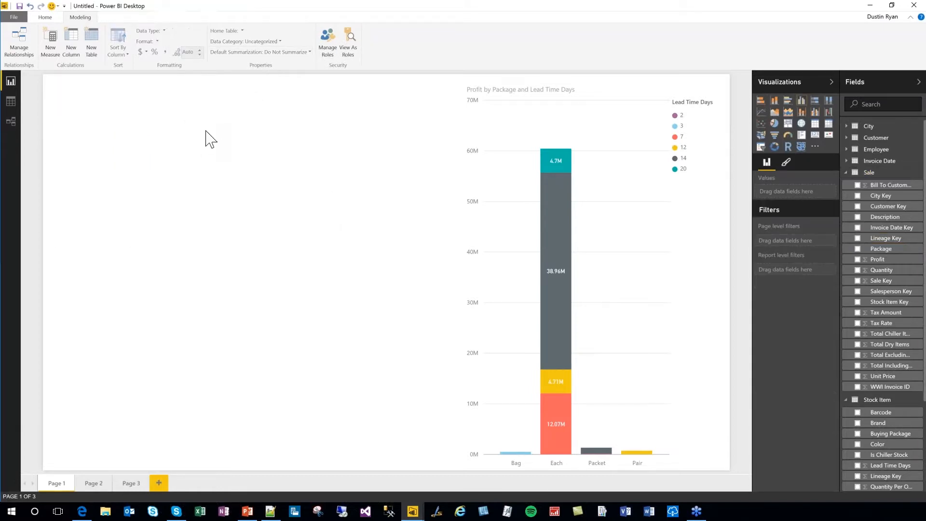
Step: Set the default summarization of the Sale table's Bill To Customer Key to Do Not Summarize
left_click(884, 187)
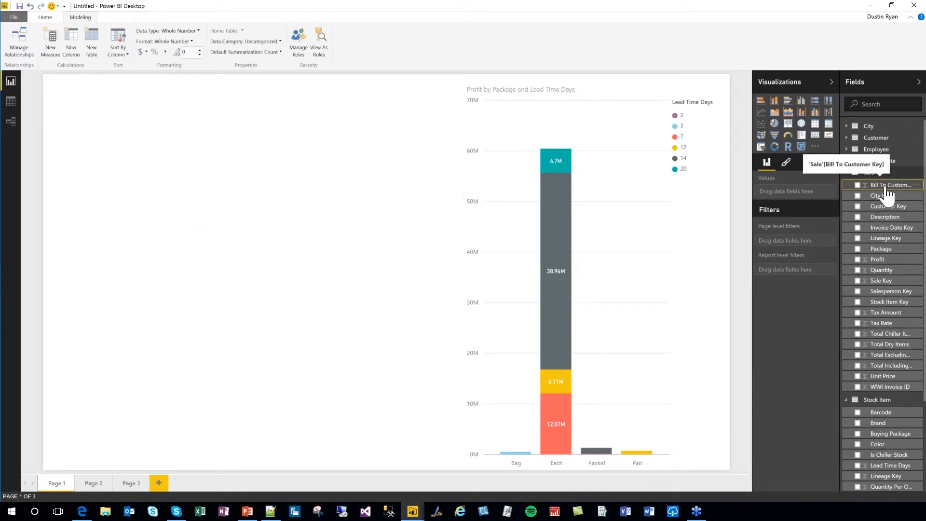
left_click(247, 52)
left_click(250, 63)
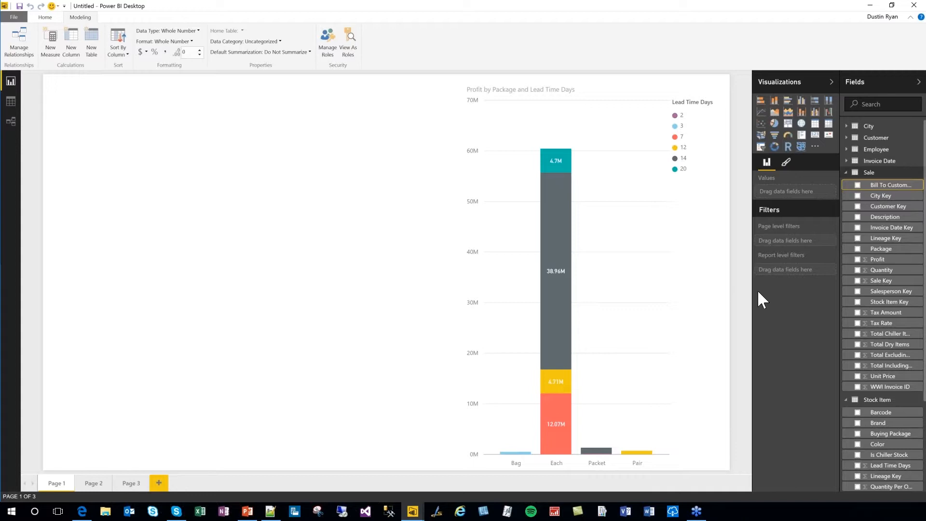
Step: Show the Sale table's rows in the data view and select its Profit column
left_click(11, 102)
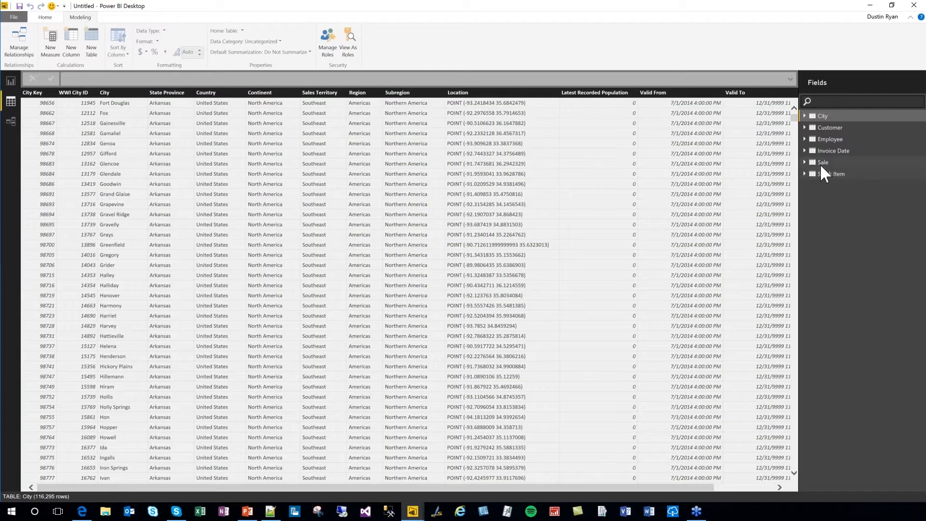
left_click(821, 163)
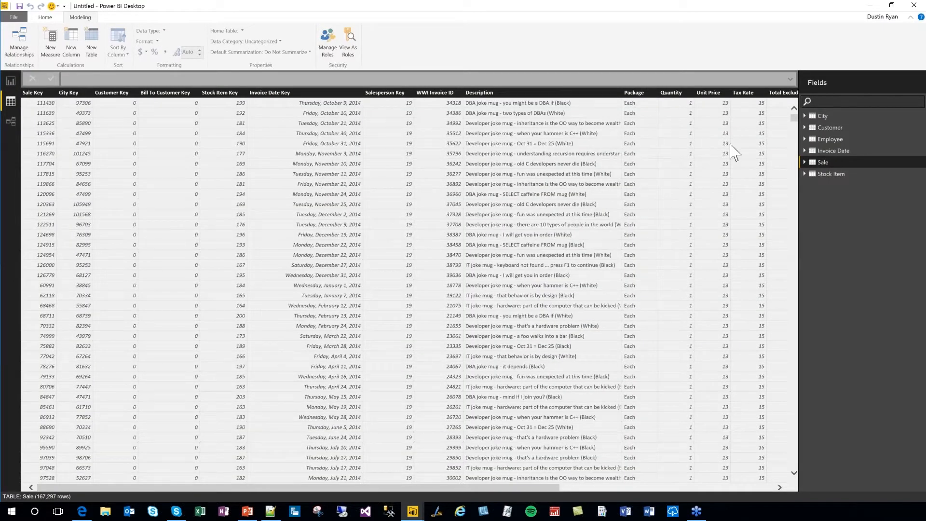
left_click_drag(285, 487, 595, 487)
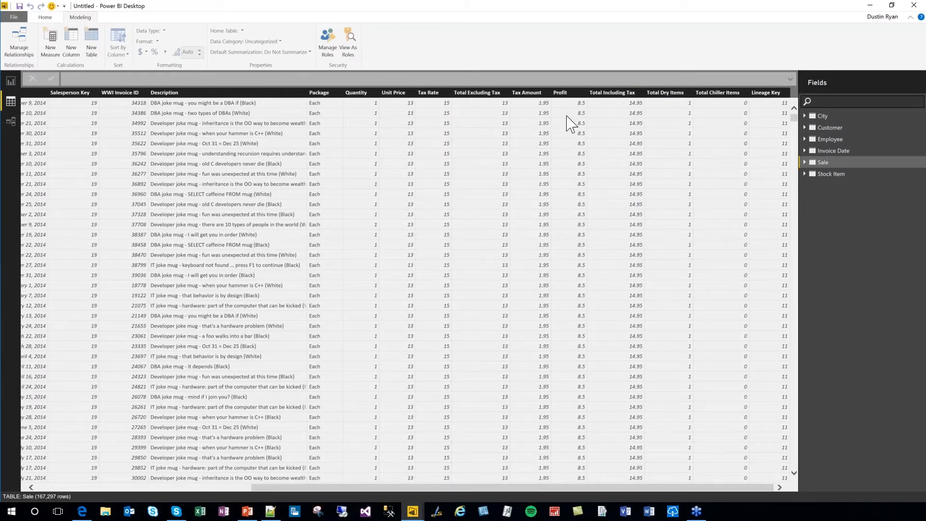
left_click(570, 96)
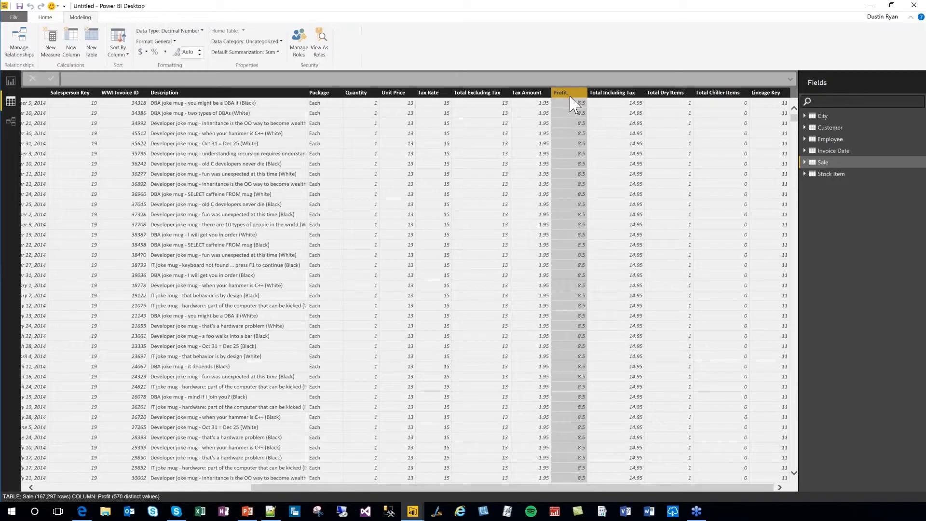
Step: Create a measure in the Sale table with the formula Total Profit = SUM(Sale[Profit])
left_click(50, 51)
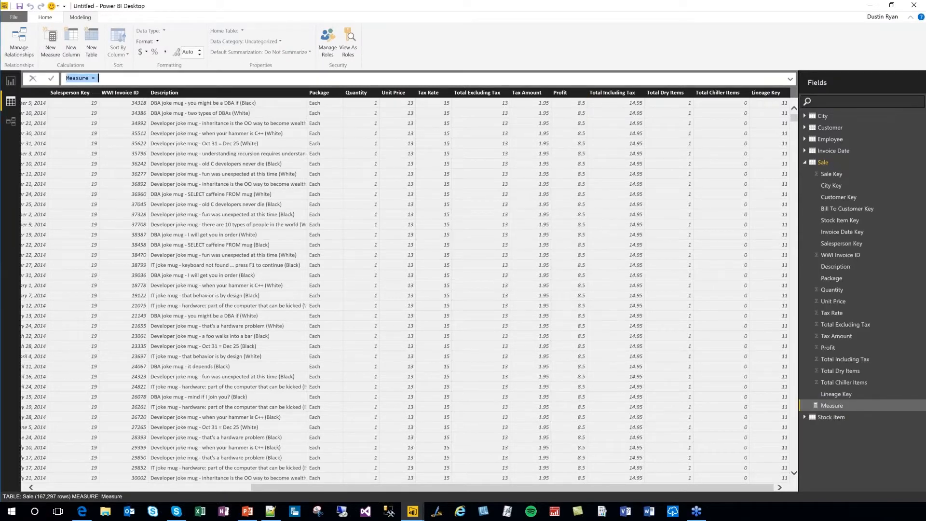
left_click_drag(107, 79, 37, 111)
type("Total Profit =SUM")
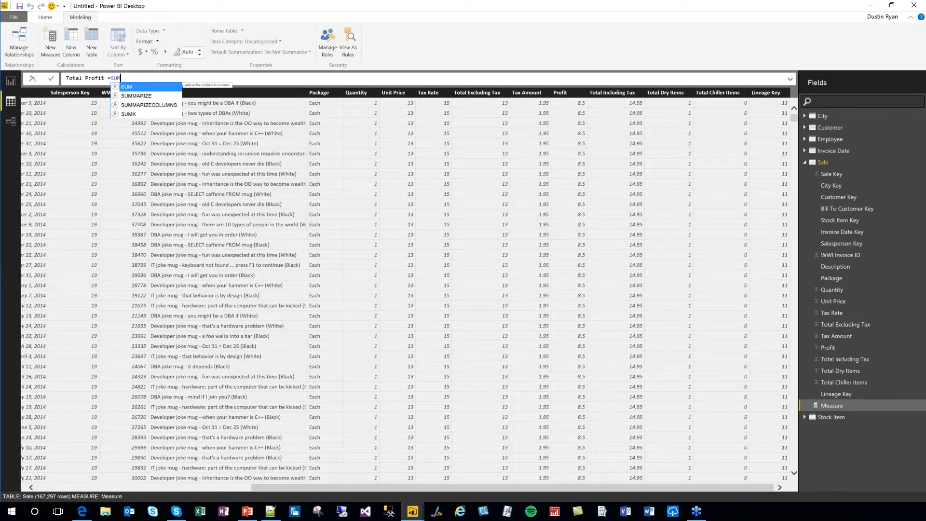
type("(")
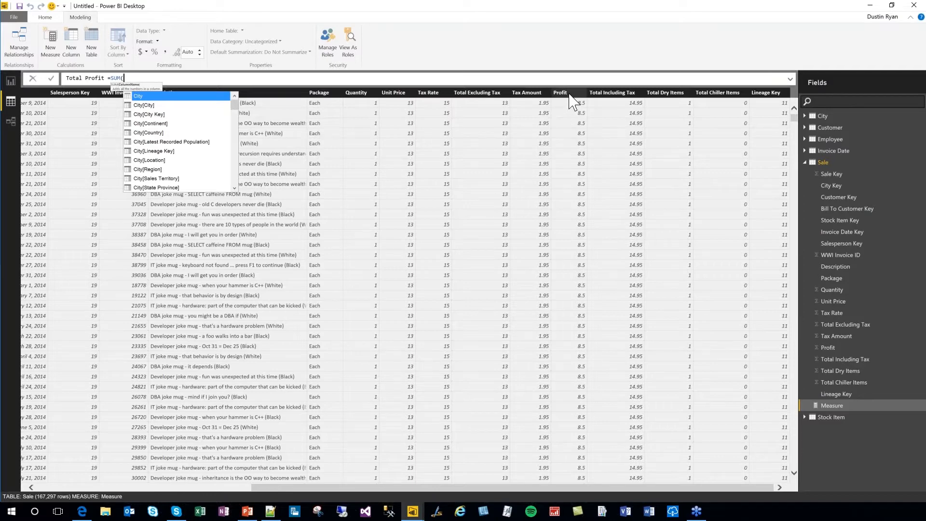
left_click(570, 95)
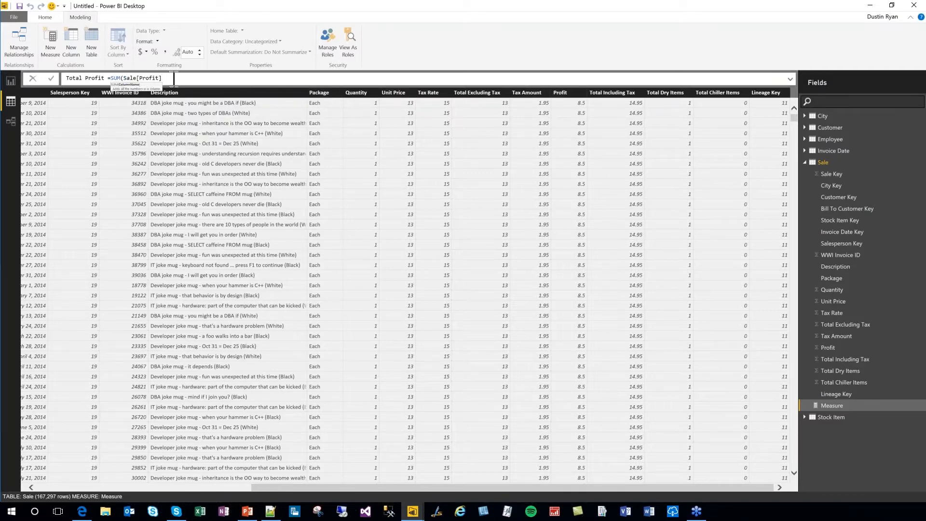
type(")")
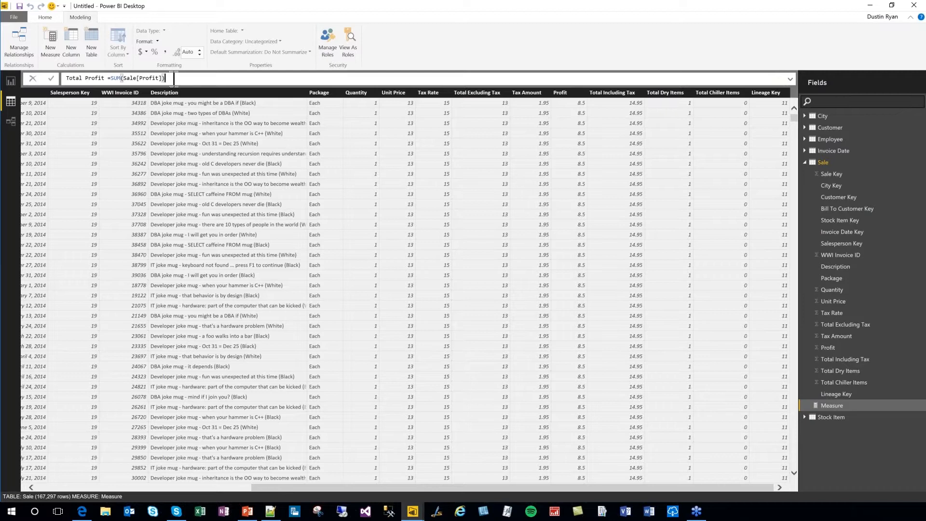
key("Return")
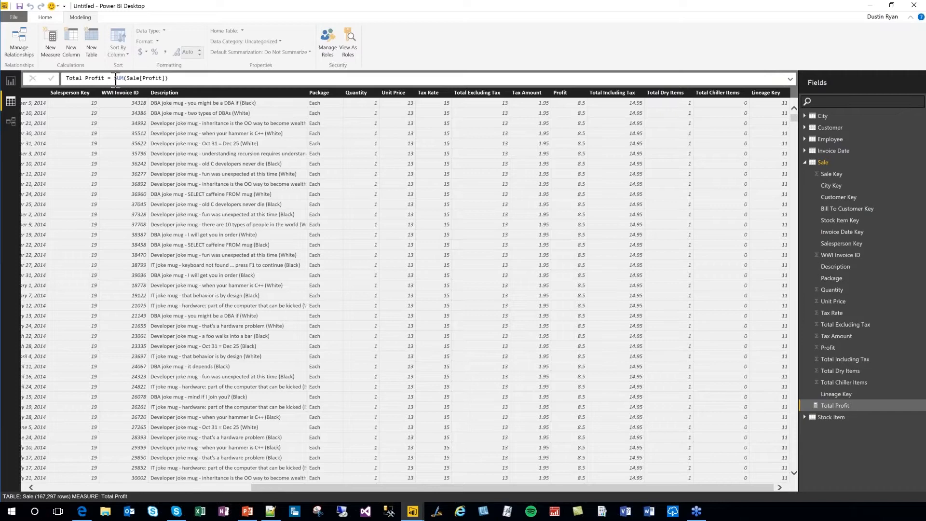
left_click_drag(115, 78, 126, 78)
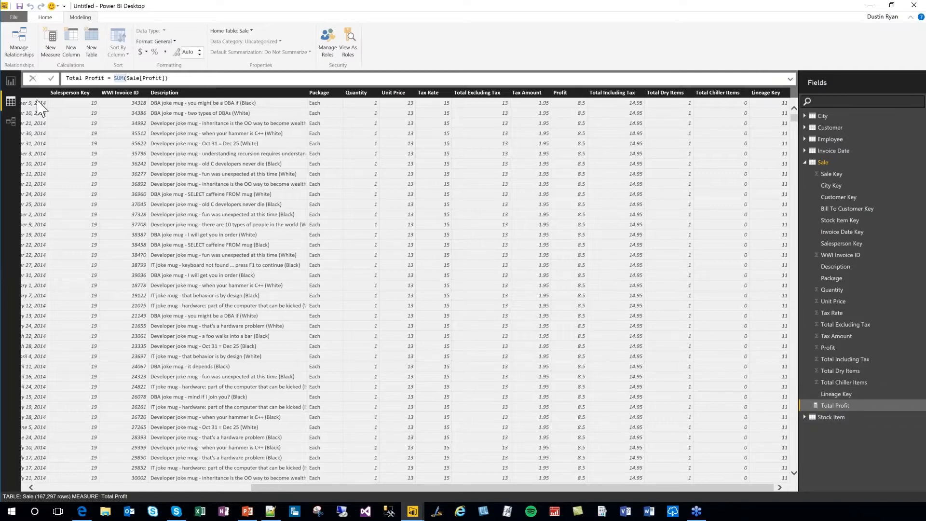
Step: Return to the report page and chart the Total Profit measure in a new column visual
left_click(10, 80)
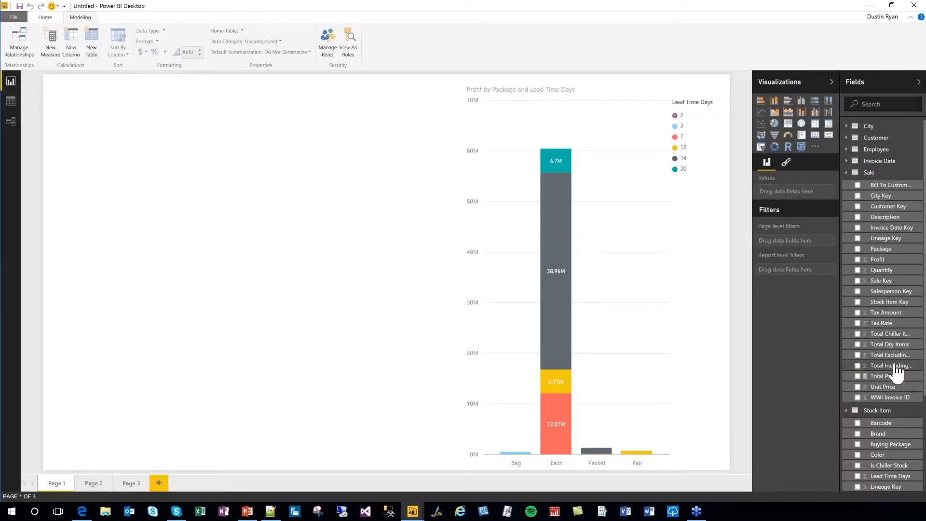
left_click(858, 377)
mouse_move(129, 177)
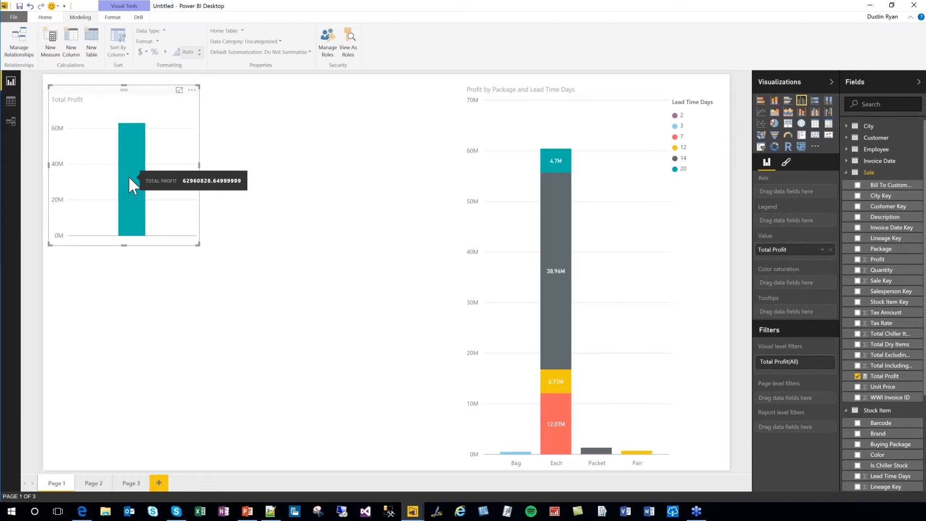
Step: Format the Total Profit measure as currency with the $ English (United States) symbol
left_click(886, 376)
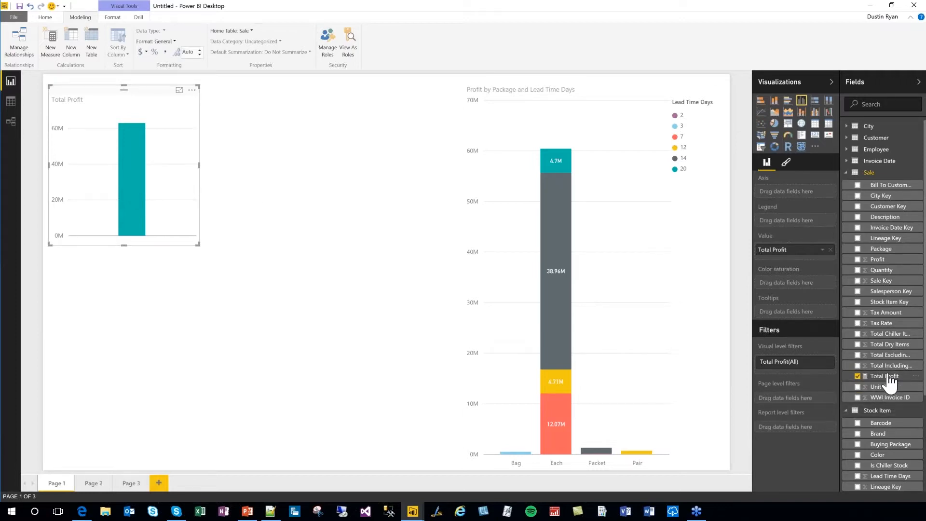
left_click(146, 52)
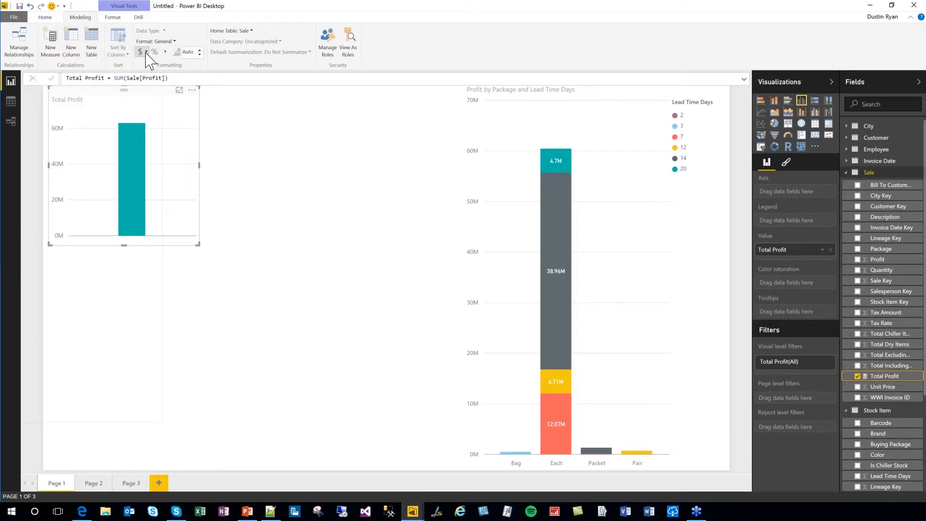
left_click(146, 53)
left_click(147, 53)
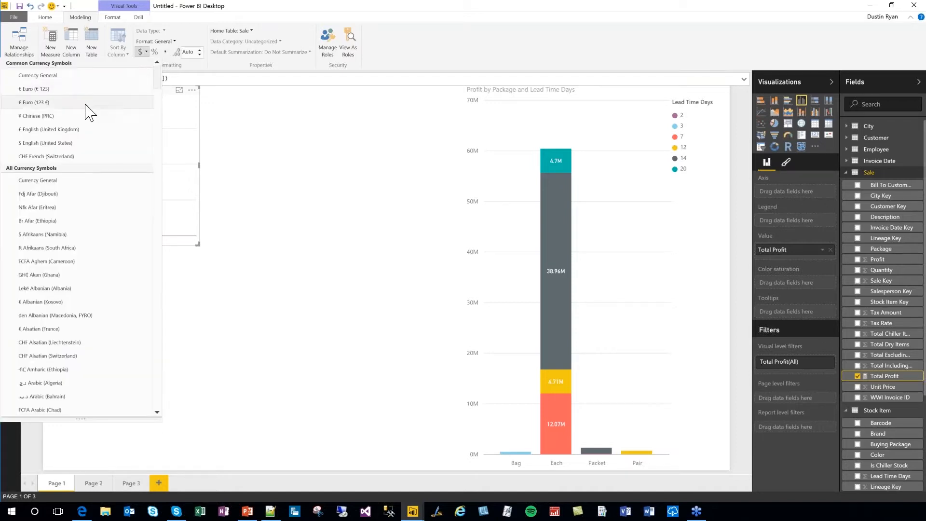
left_click(54, 143)
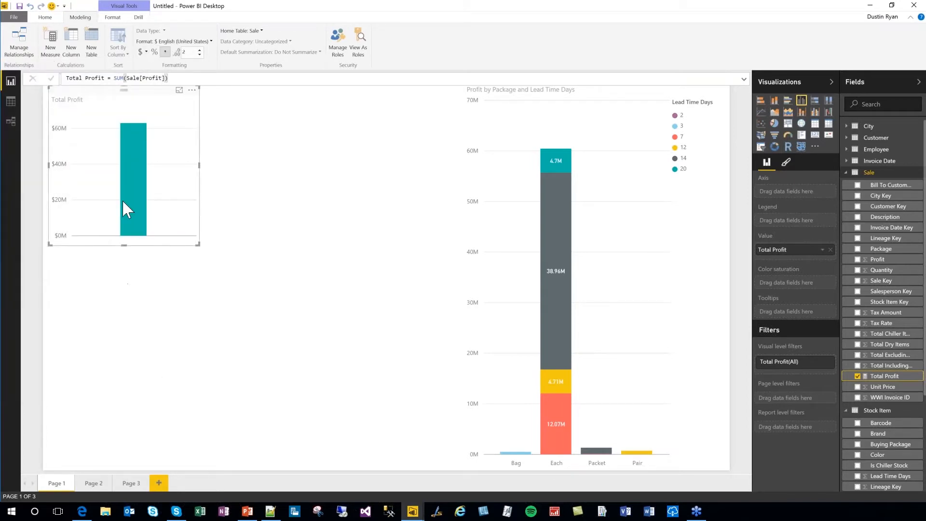
mouse_move(124, 194)
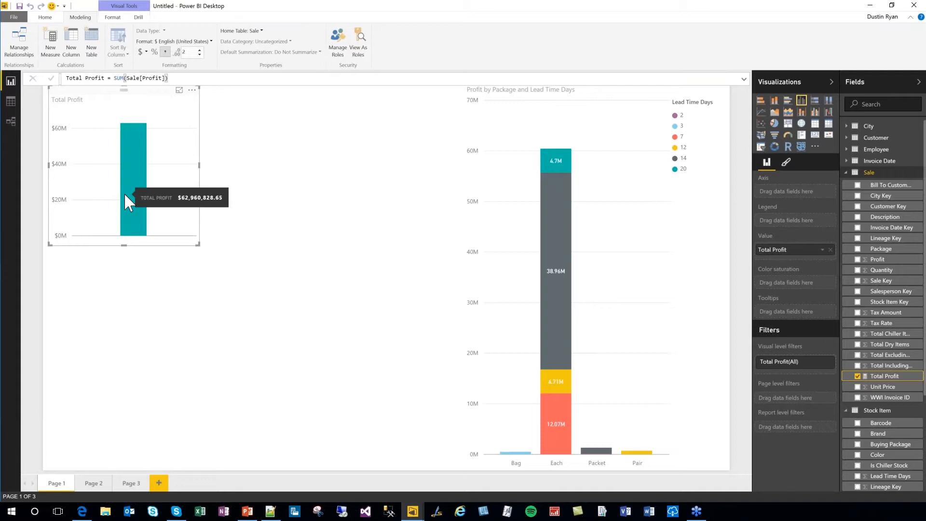
Step: Examine the Total Profit measure and its available commands in the Sale table's data view, compared with the Lineage Key column
left_click(10, 101)
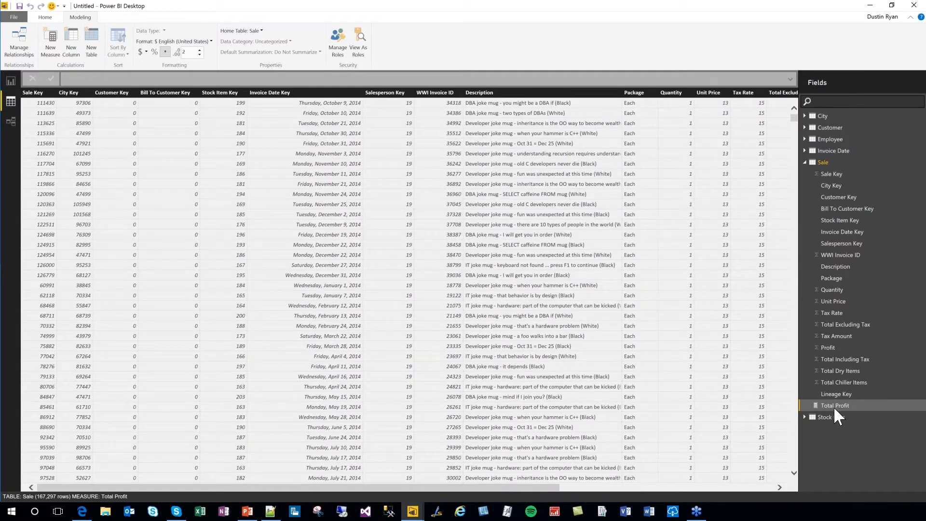
left_click(835, 404)
right_click(828, 406)
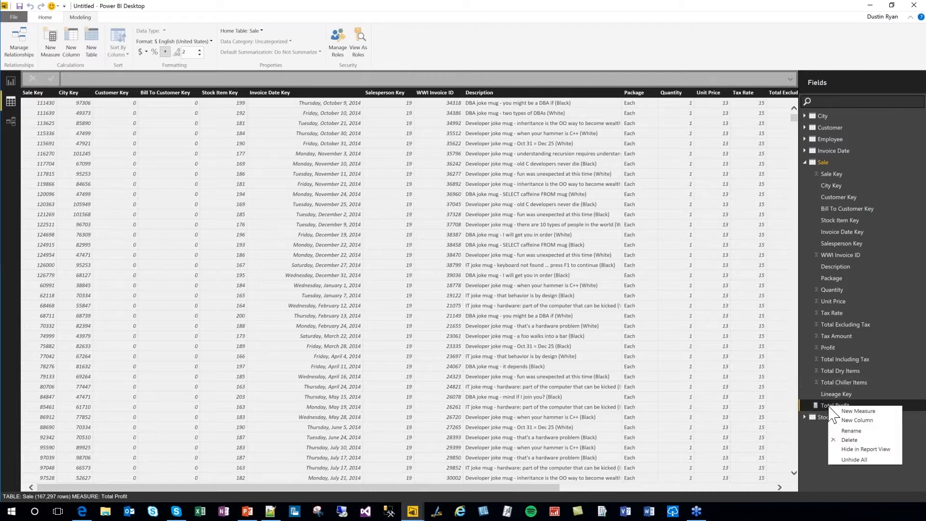
left_click(822, 420)
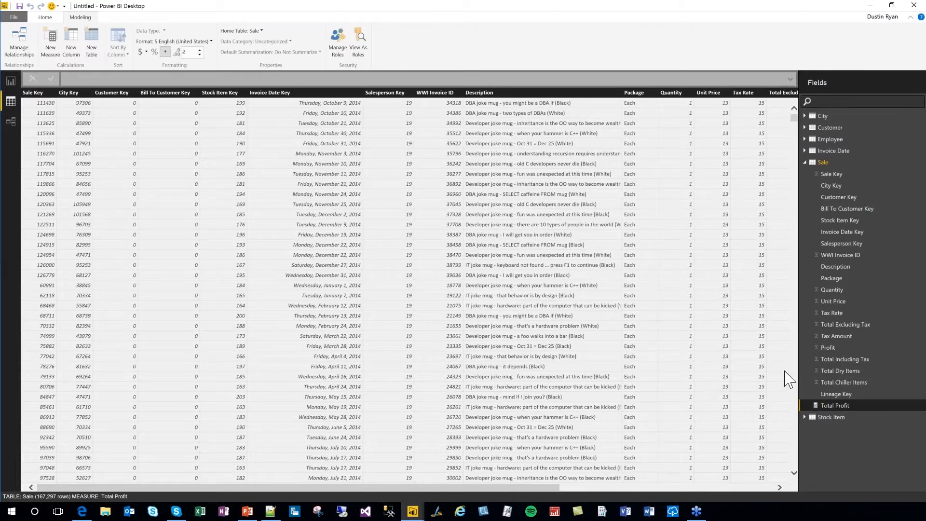
left_click(833, 392)
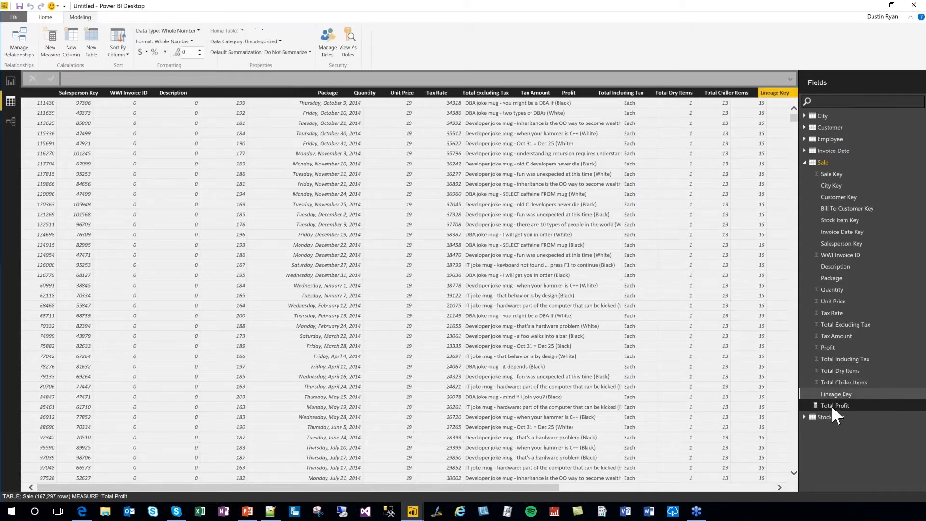
Step: Create a measure in the Sale table with the formula LY Total Profit = CALCULATE([Total Profit], SAMEPERIODLASTYEAR('Invoice Date'[Date]))
left_click(831, 405)
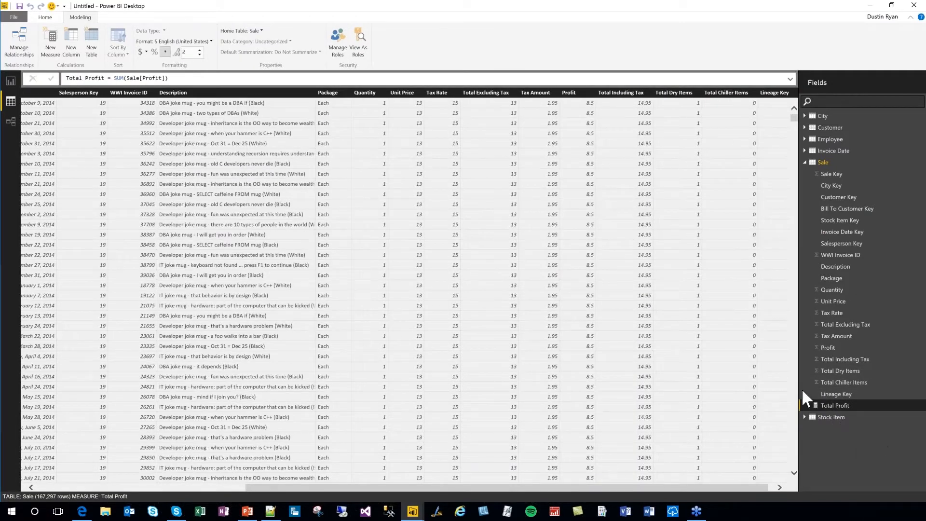
left_click_drag(125, 81, 168, 79)
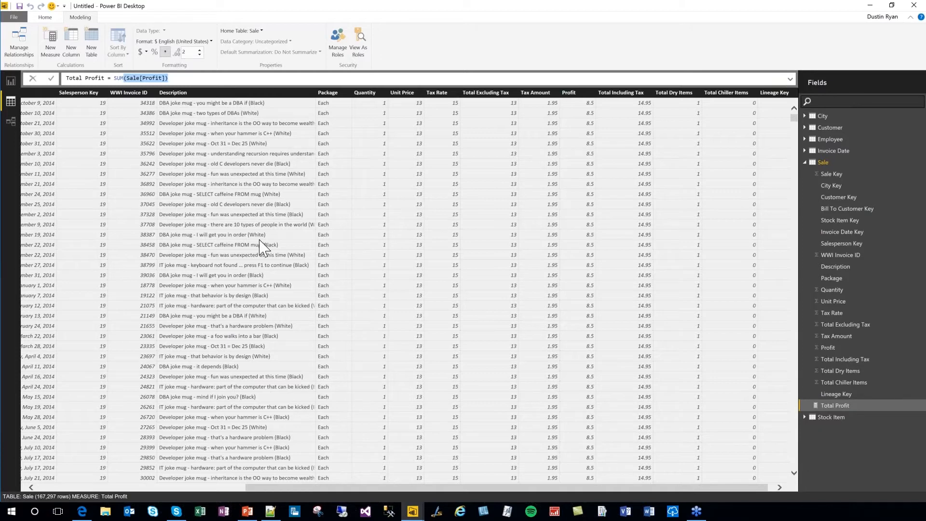
left_click(50, 50)
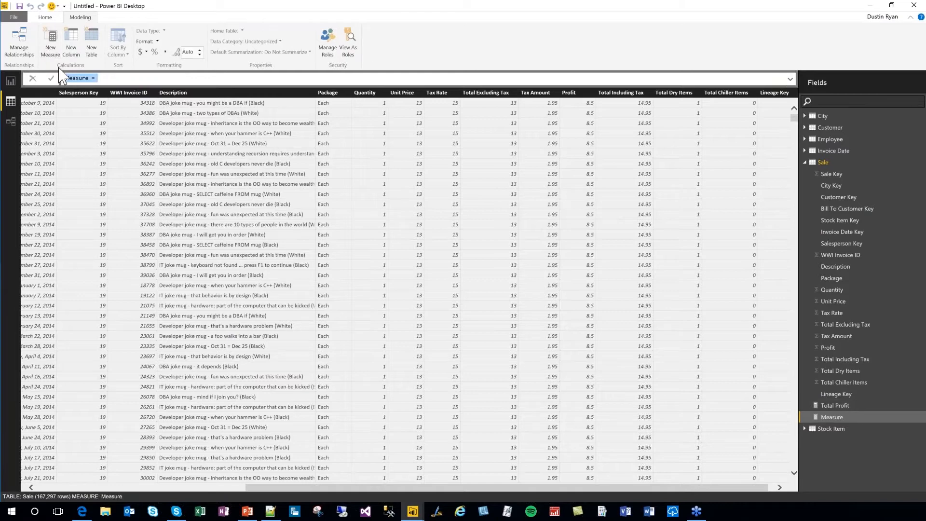
type("LY Total Profit = CALCULATE(")
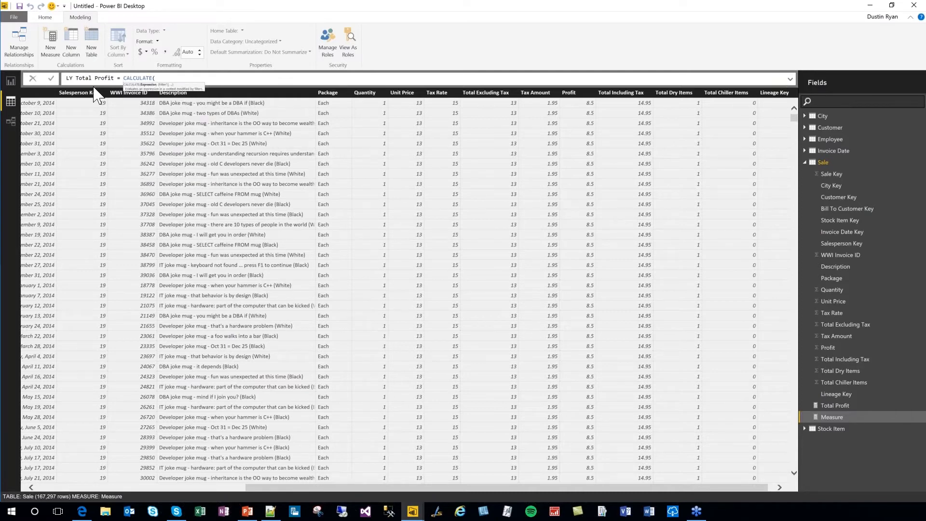
type("[To")
type("tal Pro")
key("Tab")
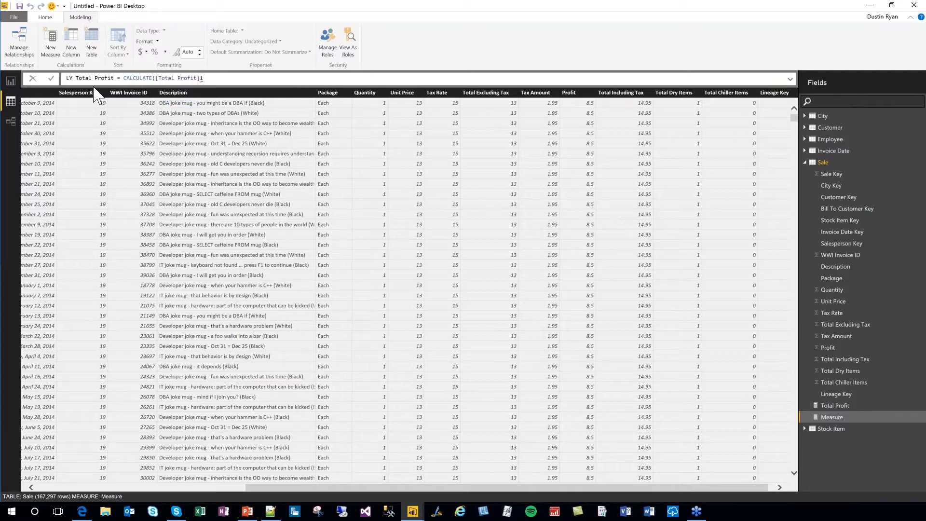
type(", sameper")
key("Tab")
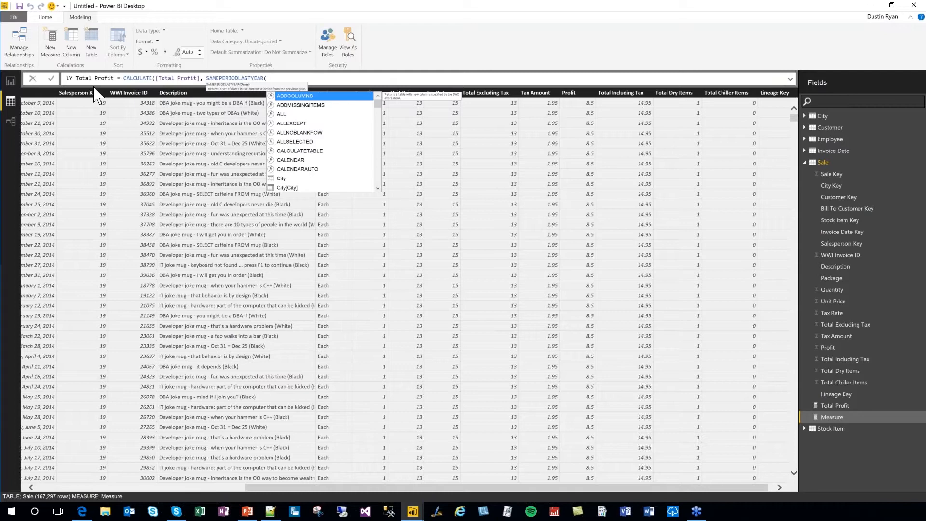
type("'date")
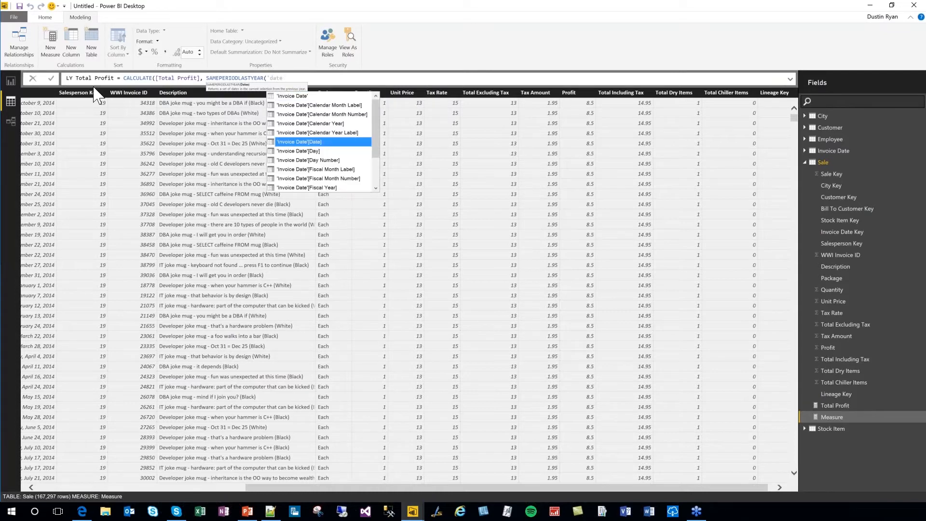
key("Tab")
type("))")
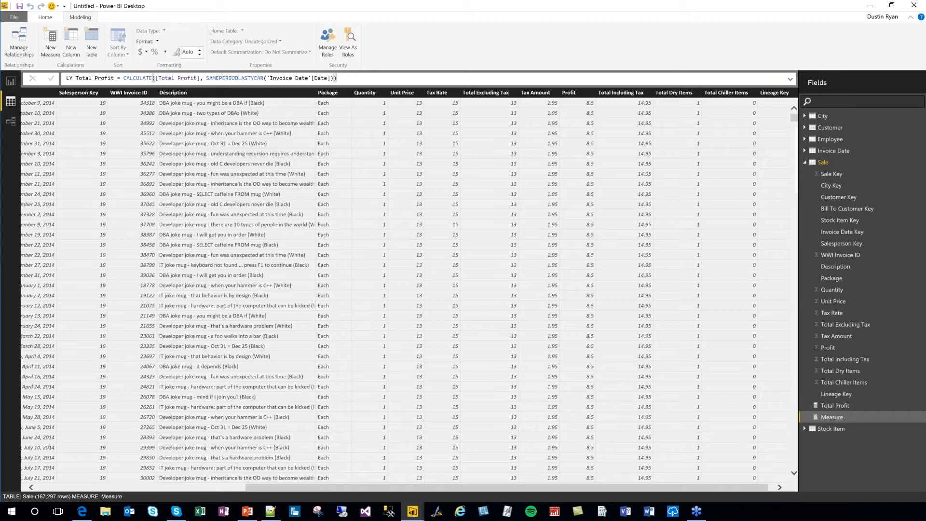
key("Return")
Step: Format the LY Total Profit measure as currency with the $ English (United States) symbol
left_click(840, 417)
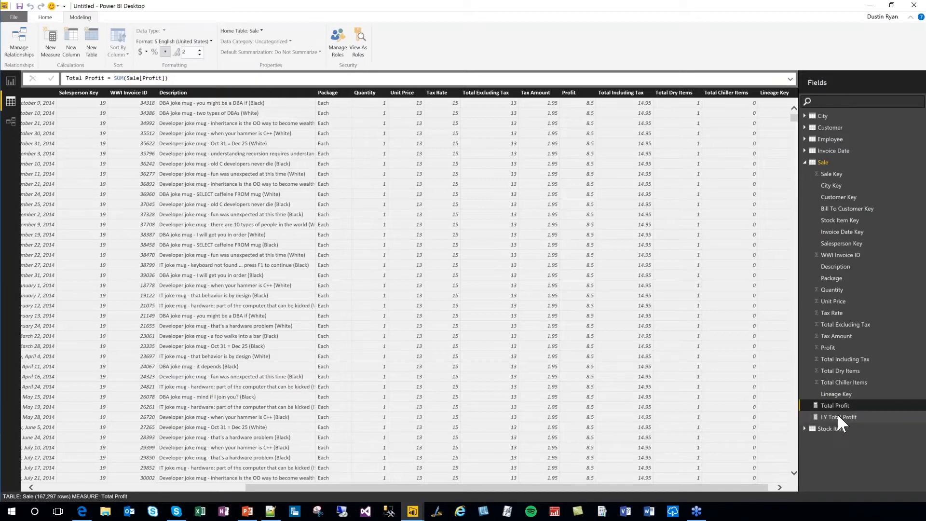
left_click(147, 52)
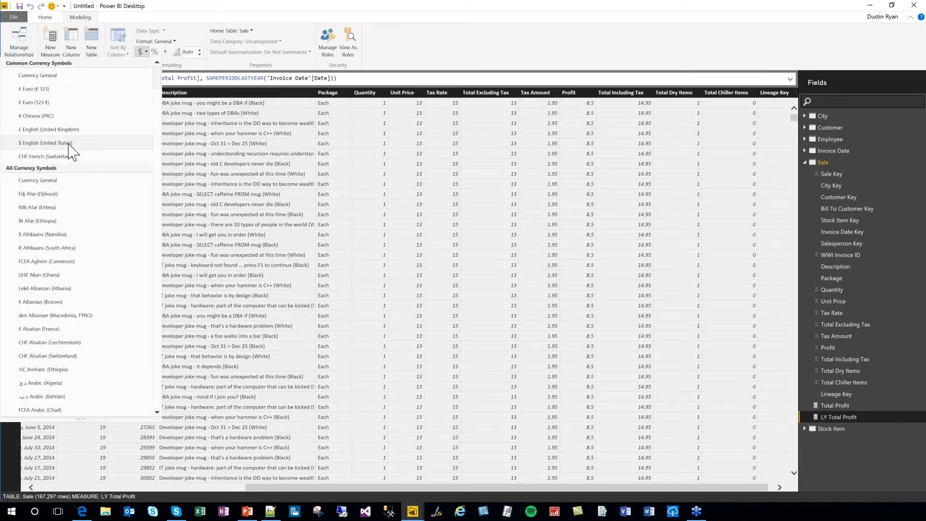
left_click(69, 143)
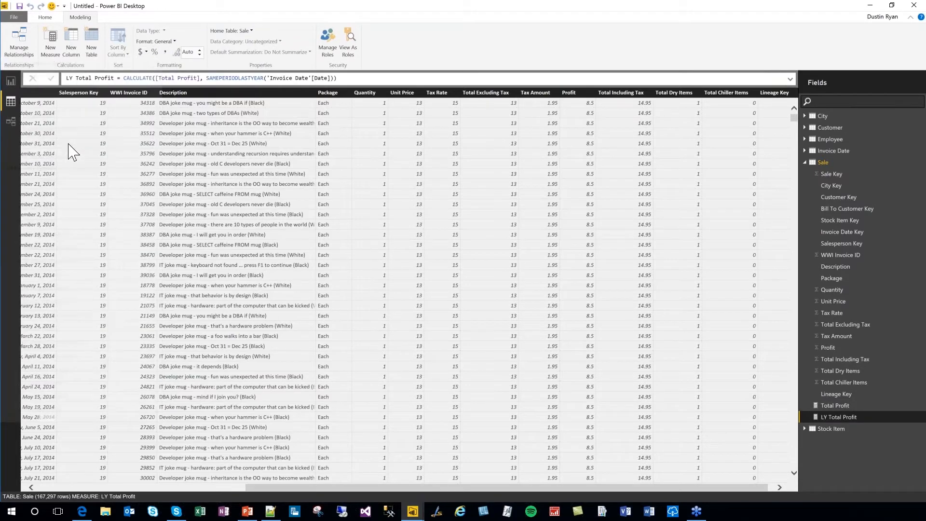
Step: Return to the report page, enlarge the Total Profit column chart and add the LY Total Profit measure to it
left_click(10, 80)
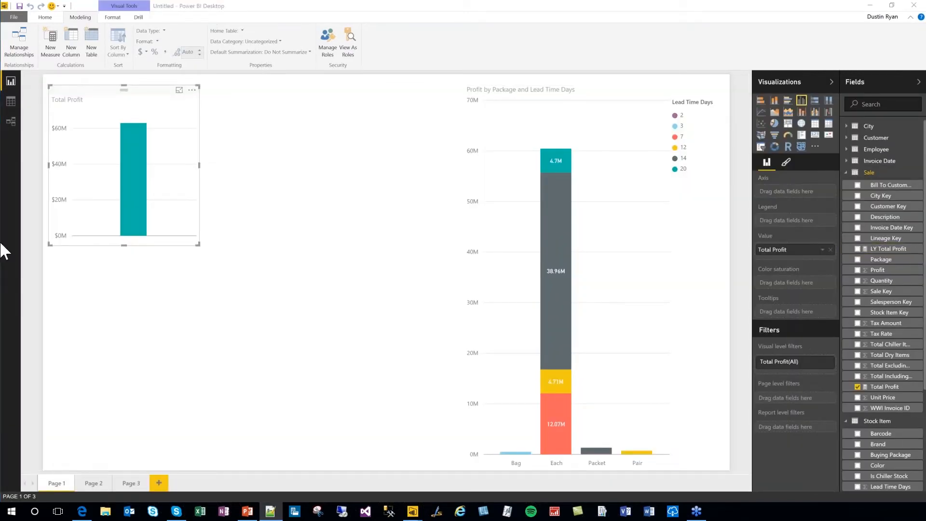
left_click_drag(198, 245, 314, 267)
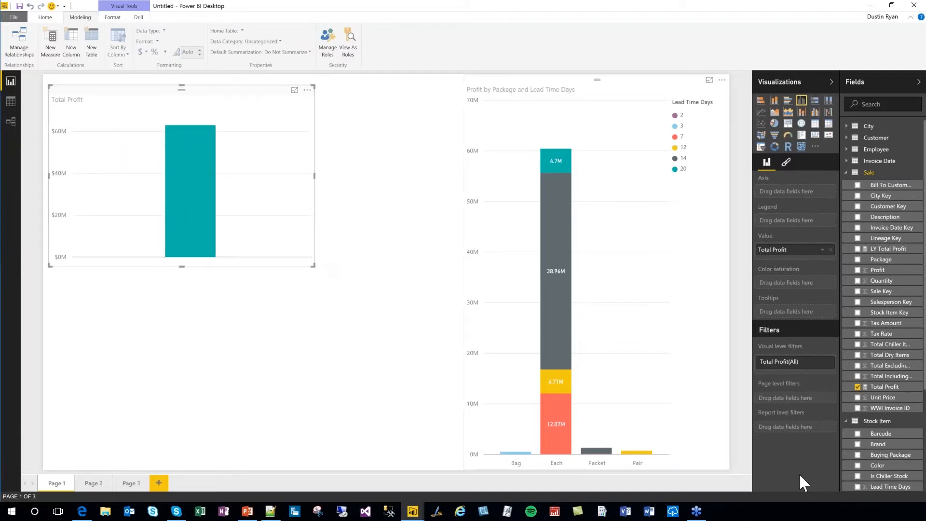
left_click(858, 249)
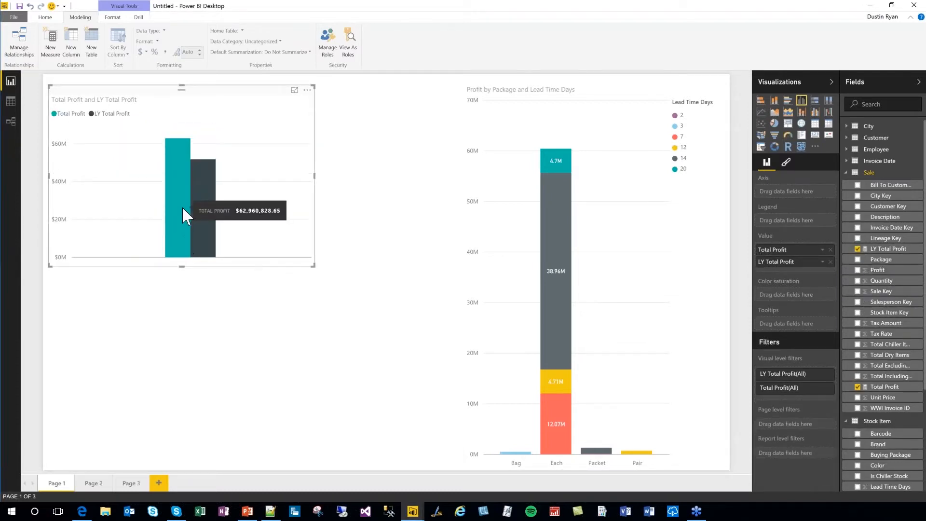
mouse_move(205, 220)
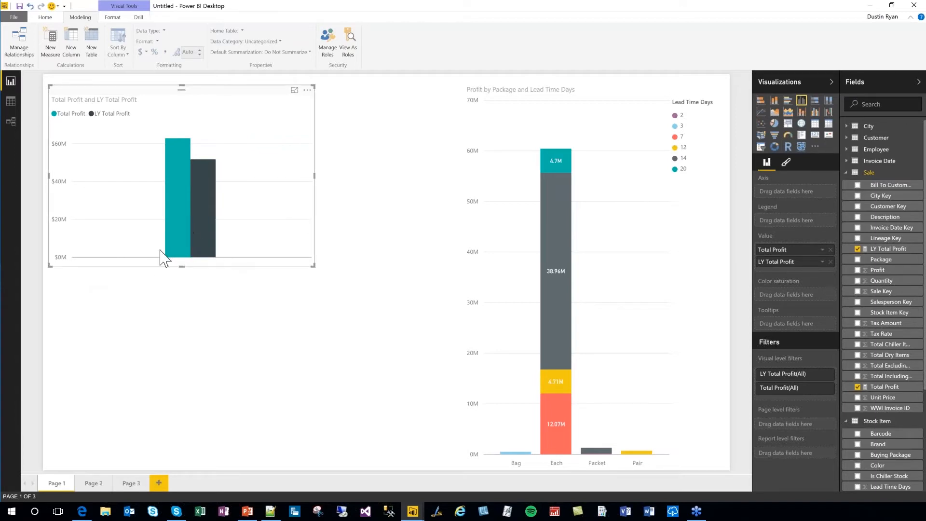
Step: Set Calendar Year from the Invoice Date table as the profit chart's axis and compare the yearly profit bars
left_click(850, 162)
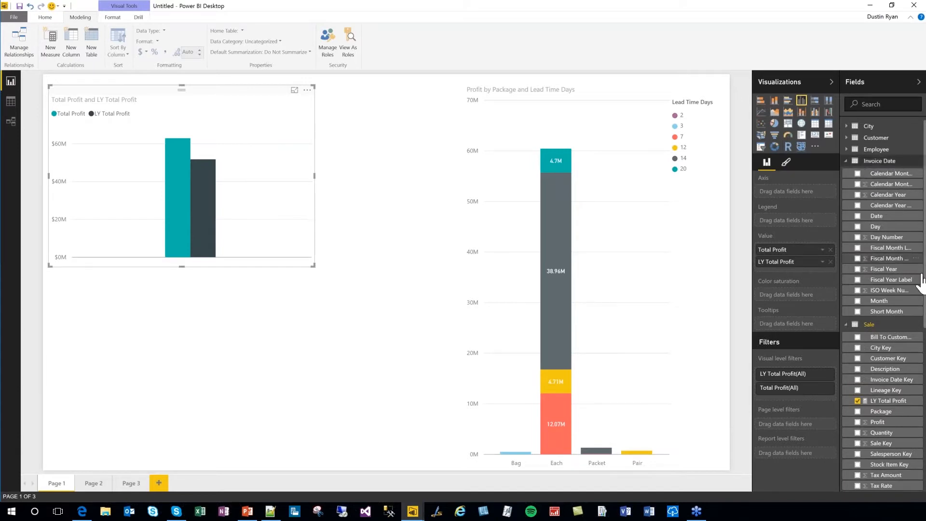
left_click_drag(896, 195, 803, 195)
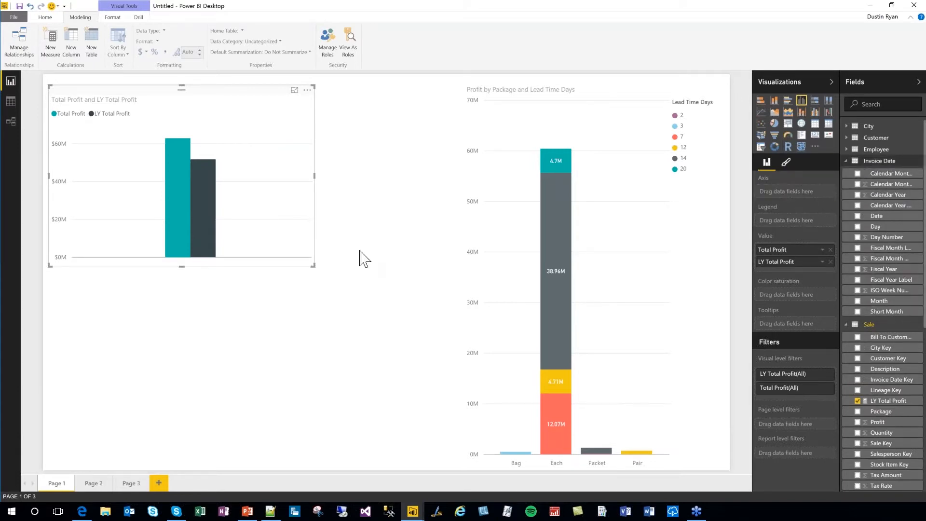
mouse_move(90, 211)
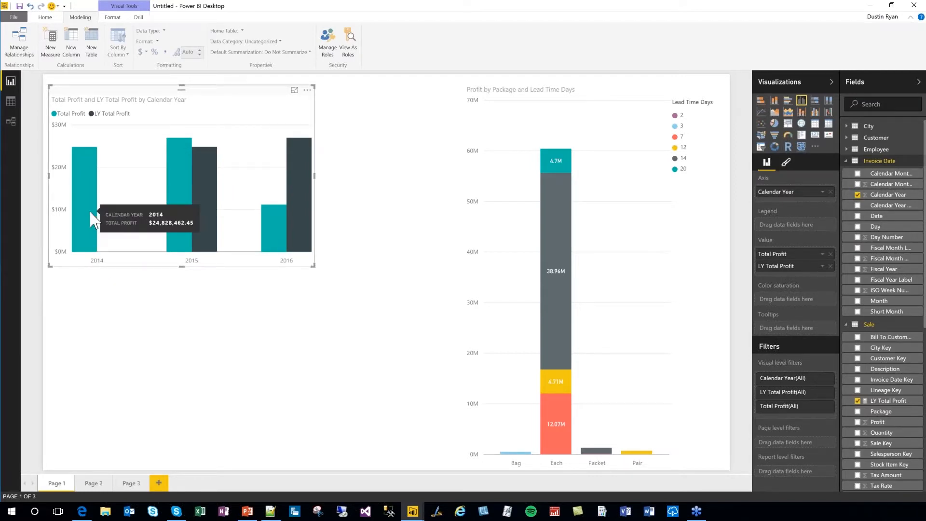
mouse_move(182, 209)
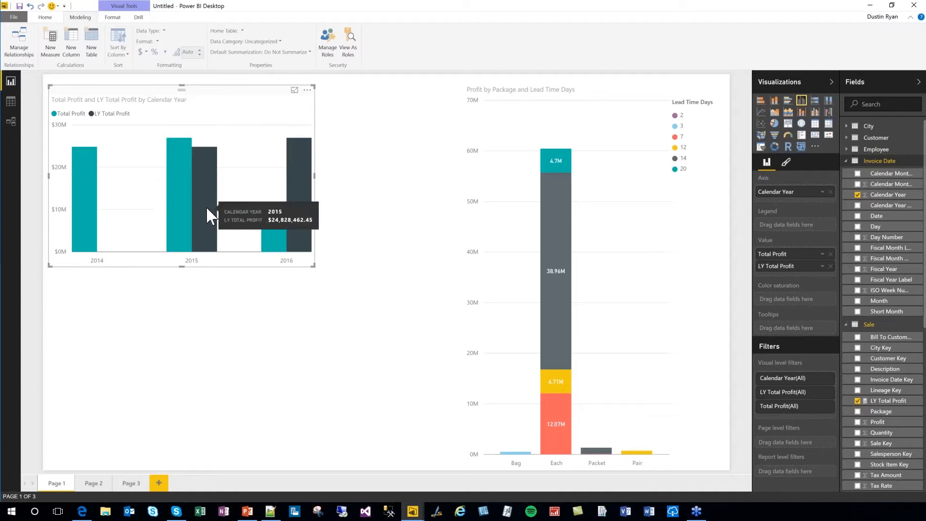
mouse_move(220, 205)
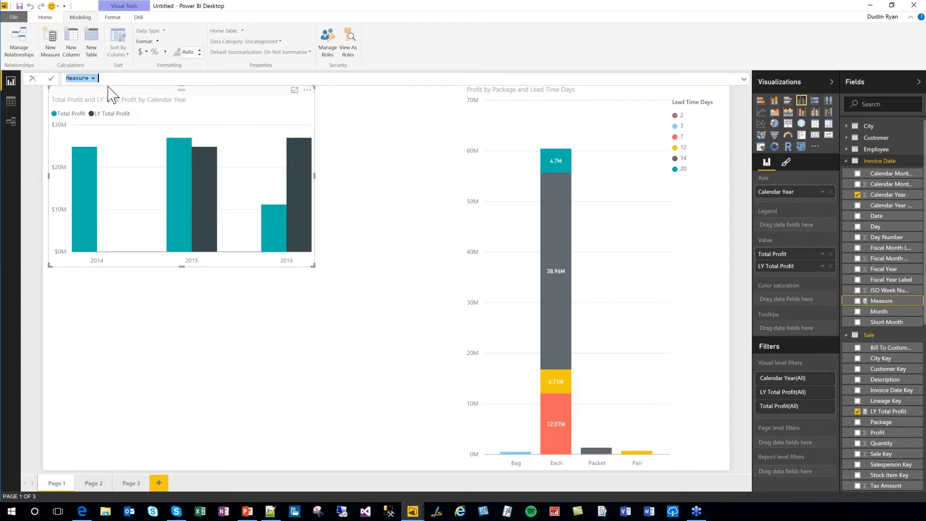
Step: Create a measure in the Invoice Date table with the formula Total Profit Growth = [Total Profit] - [LY Total Profit]
type("Total Profit Growth = [Total Profit] ")
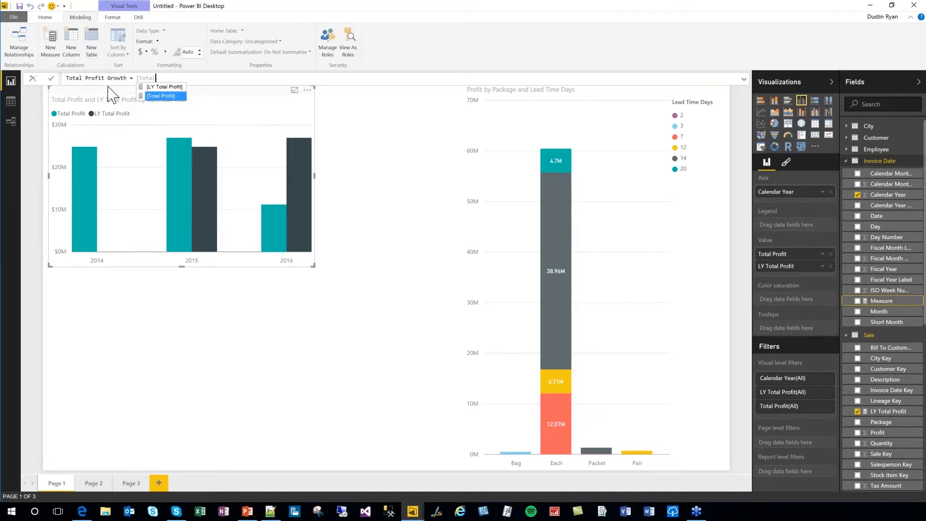
type("- [LY Total Profit]")
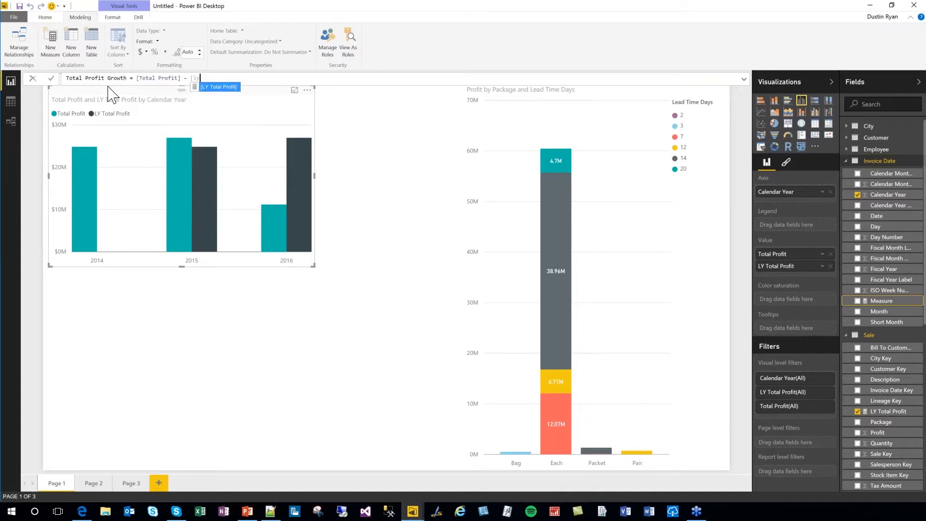
key("Return")
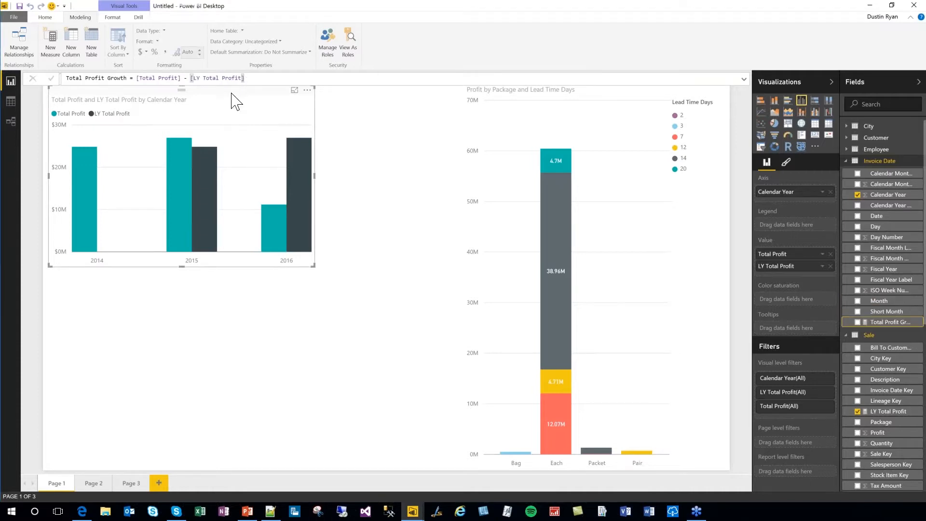
Step: Add Total Profit Growth to the yearly chart and remove LY Total Profit and Total Profit from its values
left_click(858, 322)
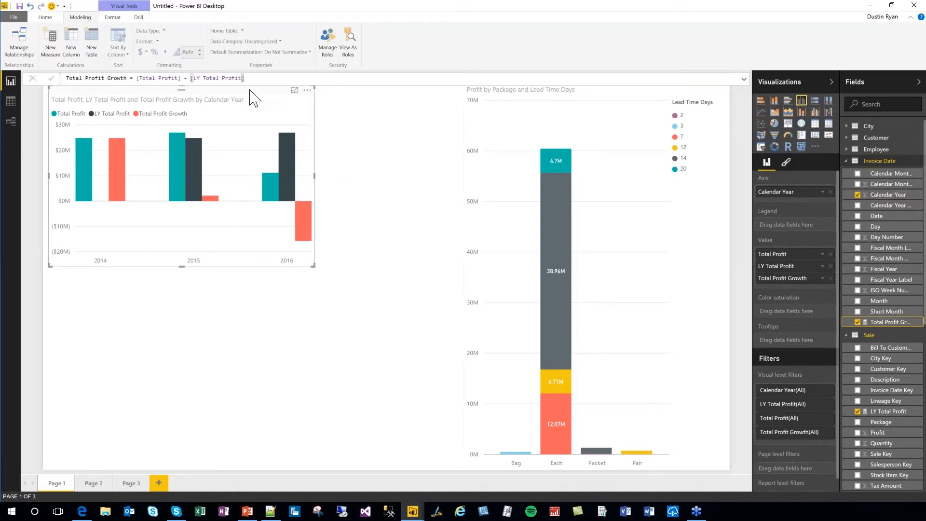
left_click(831, 266)
left_click(830, 254)
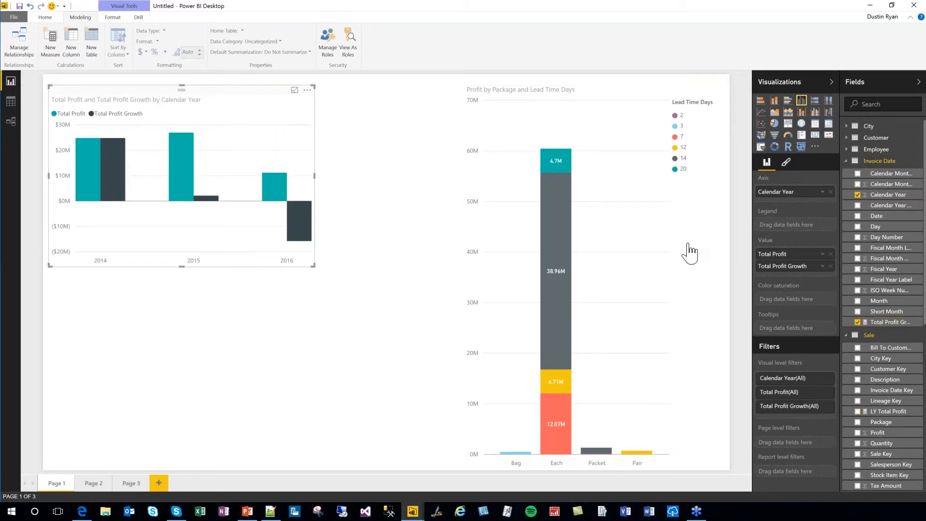
Step: Format the Total Profit Growth measure as currency with the $ English (United States) symbol
mouse_move(114, 179)
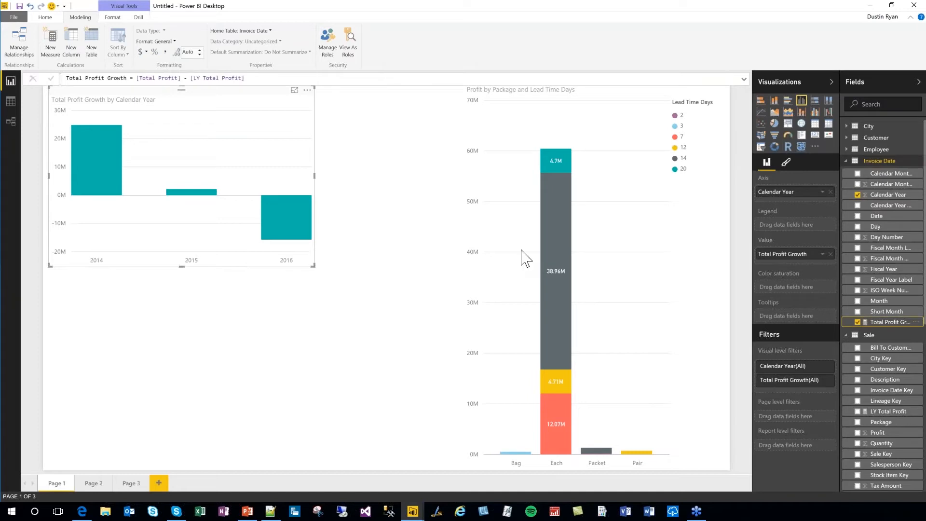
left_click(146, 52)
left_click(57, 150)
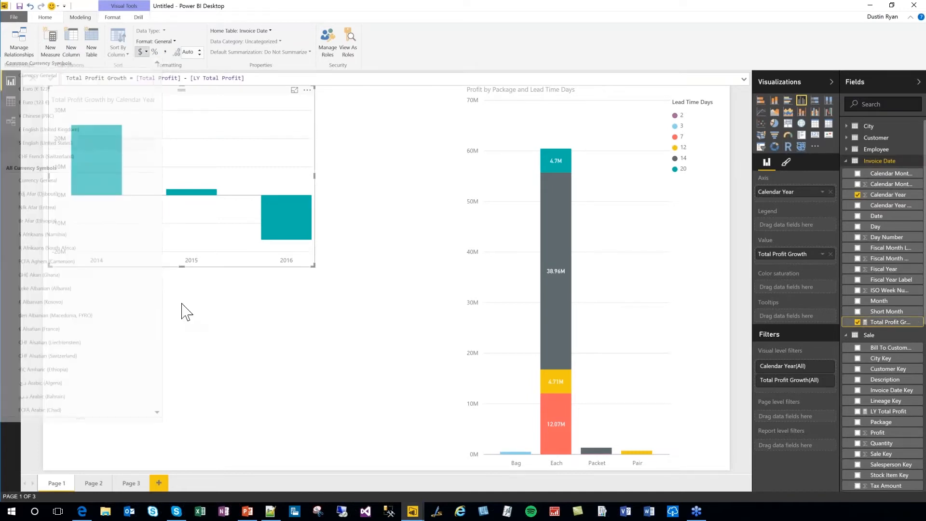
Step: Turn on data labels for the Total Profit Growth by Calendar Year chart and deselect the chart
left_click(786, 162)
left_click(826, 267)
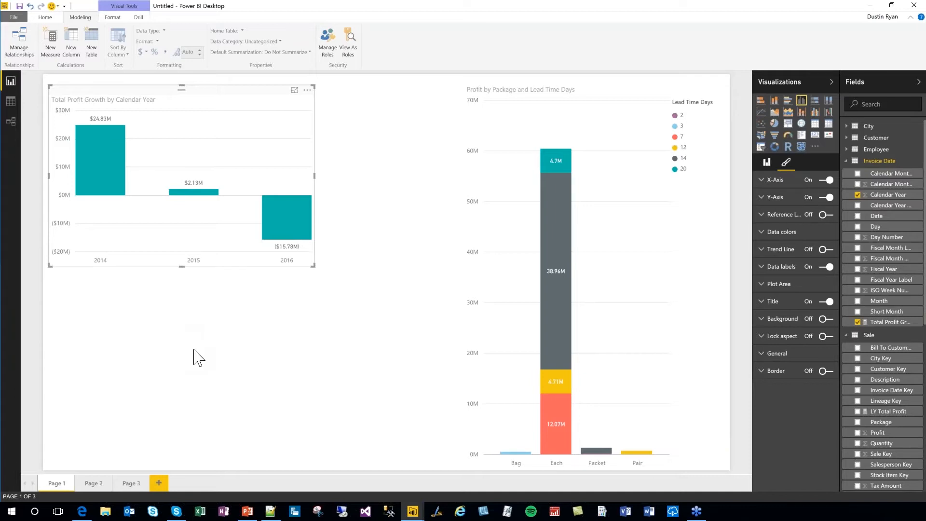
left_click(327, 326)
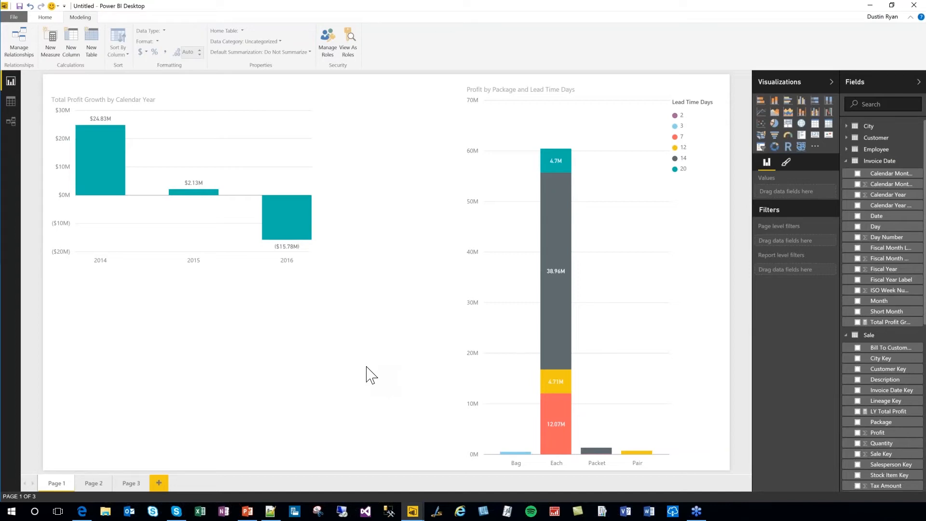
Step: Switch to the Edge browser and look through the custom visuals offered in the Power BI visuals gallery
left_click(83, 512)
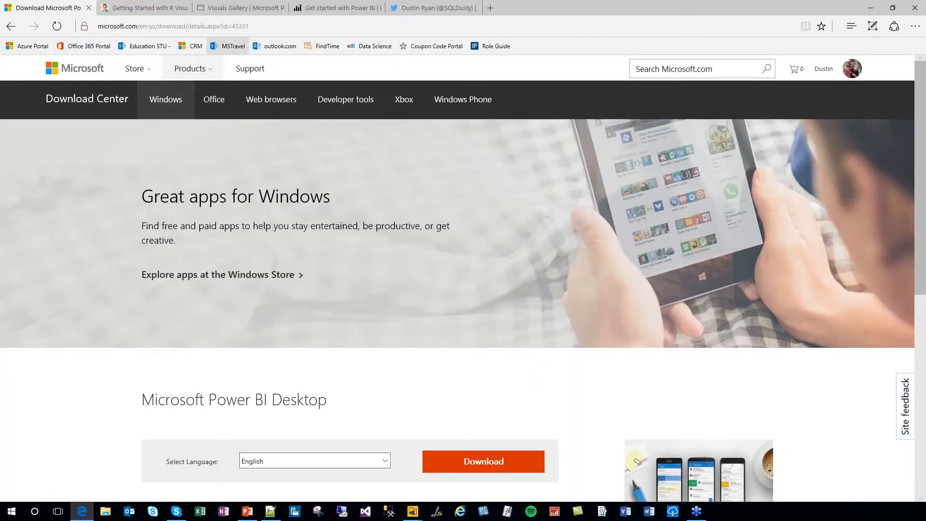
left_click(236, 11)
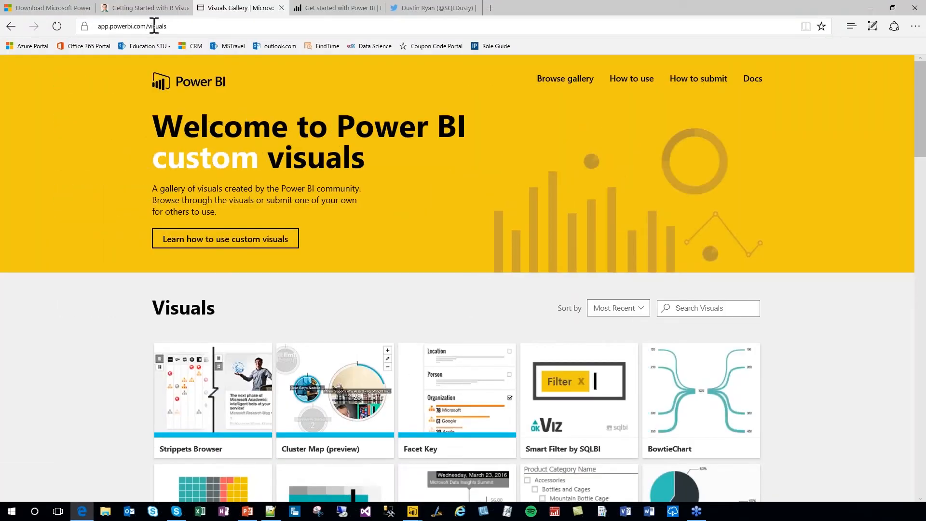
scroll(157, 386, "down", 1)
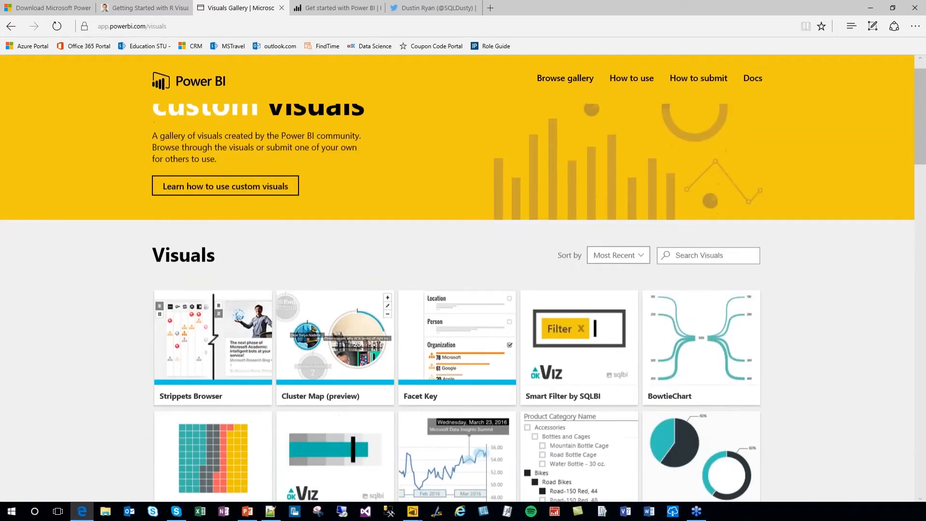
scroll(410, 283, "down", 2)
scroll(410, 284, "down", 15)
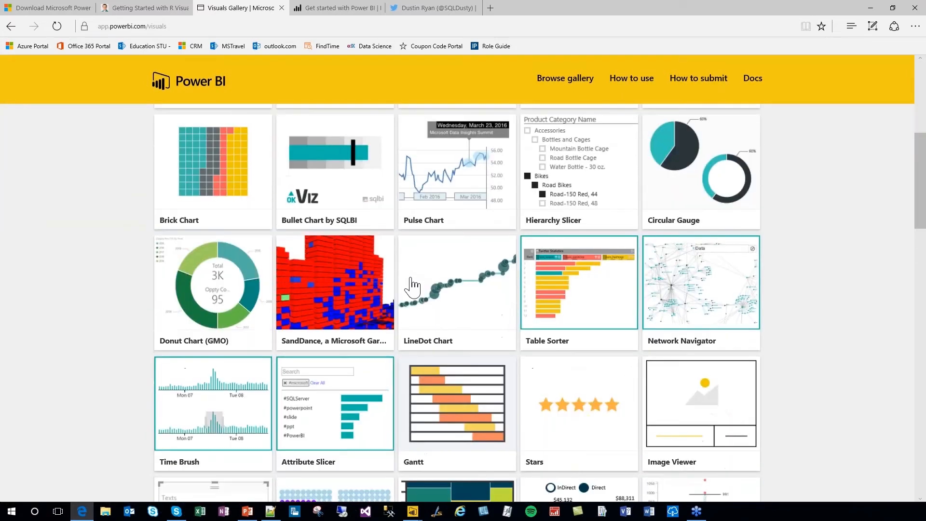
scroll(412, 285, "down", 3)
scroll(412, 286, "down", 1)
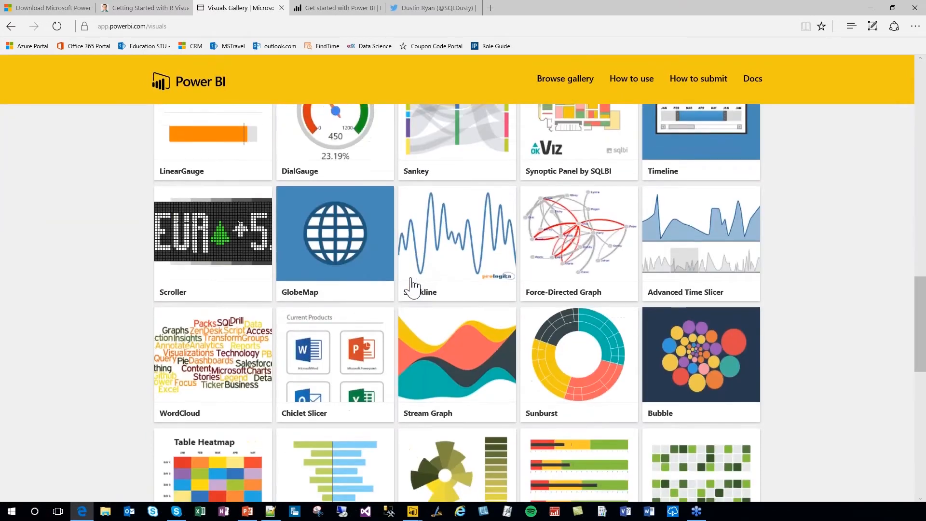
scroll(412, 287, "down", 2)
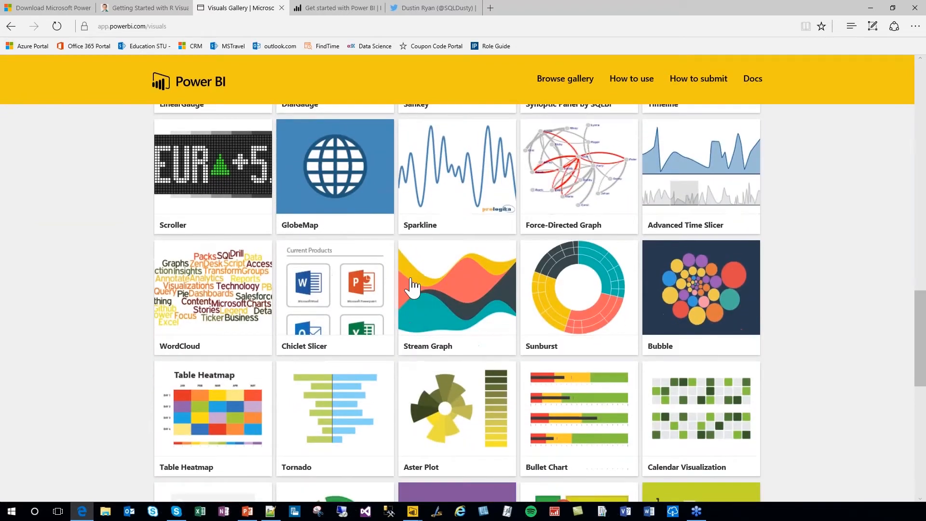
Step: Browse the rest of the custom visuals gallery and view the details of the Enlighten Aquarium visual
scroll(487, 308, "down", 6)
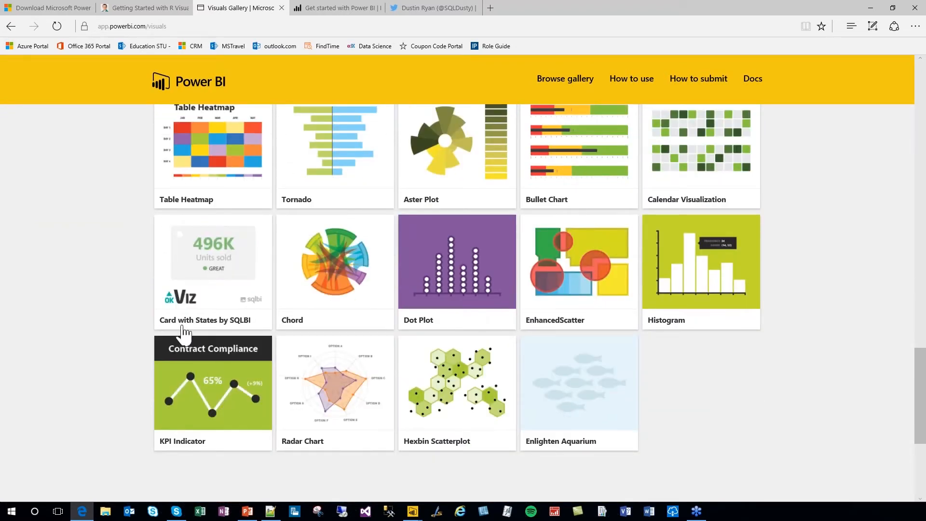
scroll(182, 336, "up", 3)
scroll(182, 340, "down", 3)
left_click(585, 378)
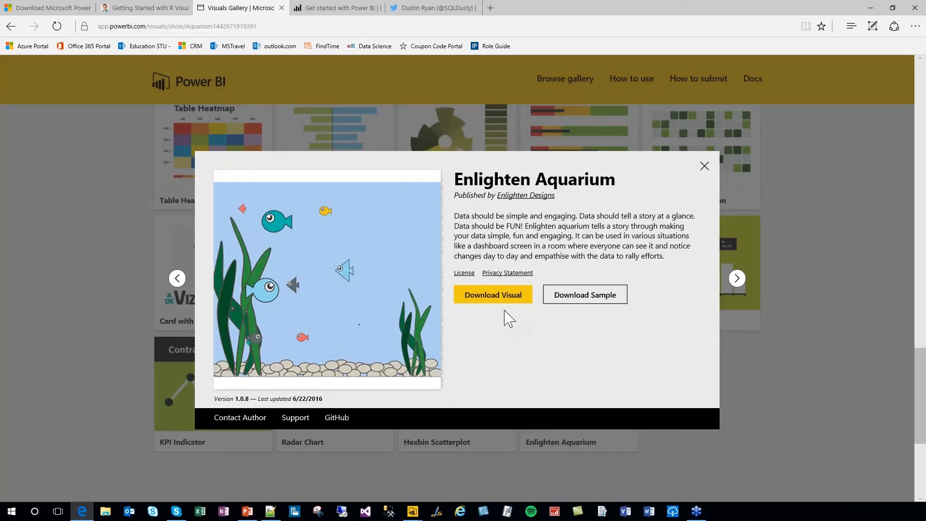
left_click(705, 166)
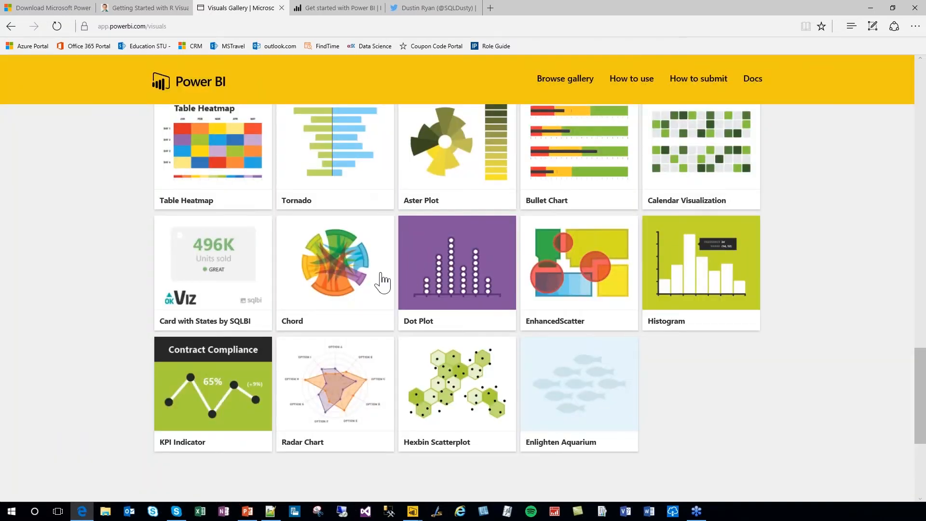
Step: Switch to the Untitled Power BI Desktop report and import the 32 KB BoxWhisker custom visual from the Power BI Visuals folder in Downloads
mouse_move(413, 511)
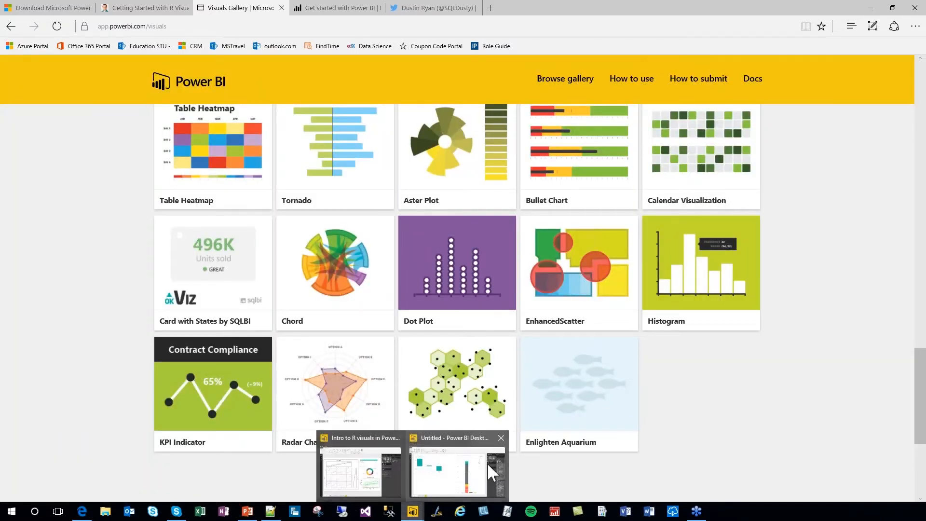
left_click(487, 463)
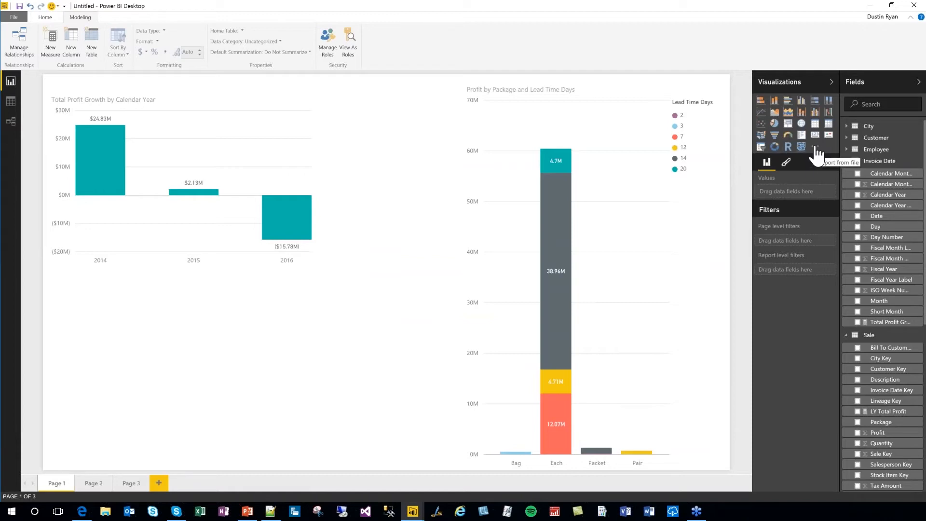
left_click(816, 148)
left_click(828, 157)
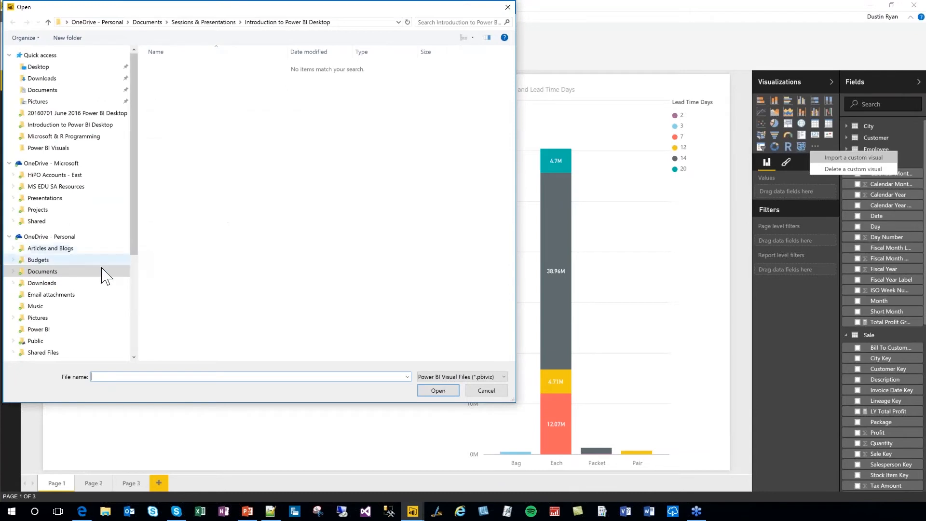
scroll(106, 276, "down", 4)
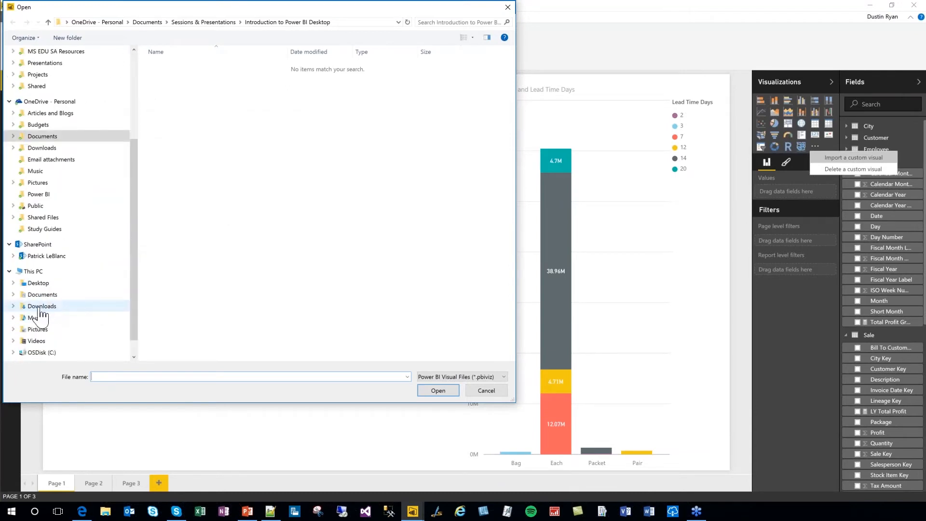
left_click(40, 307)
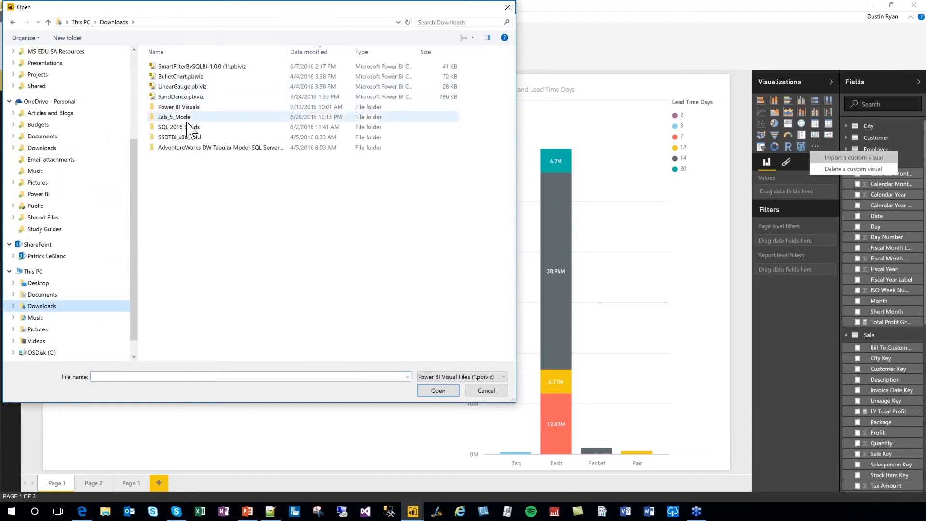
double_click(188, 107)
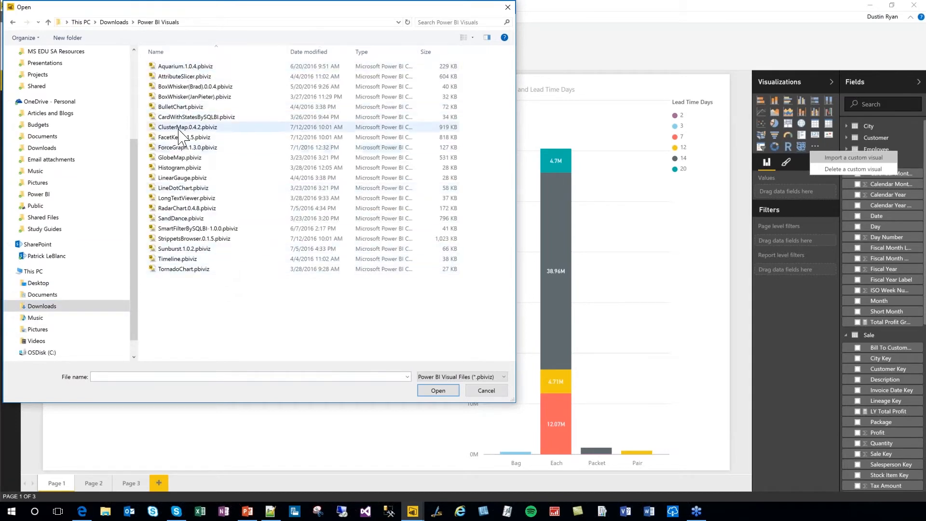
left_click(188, 97)
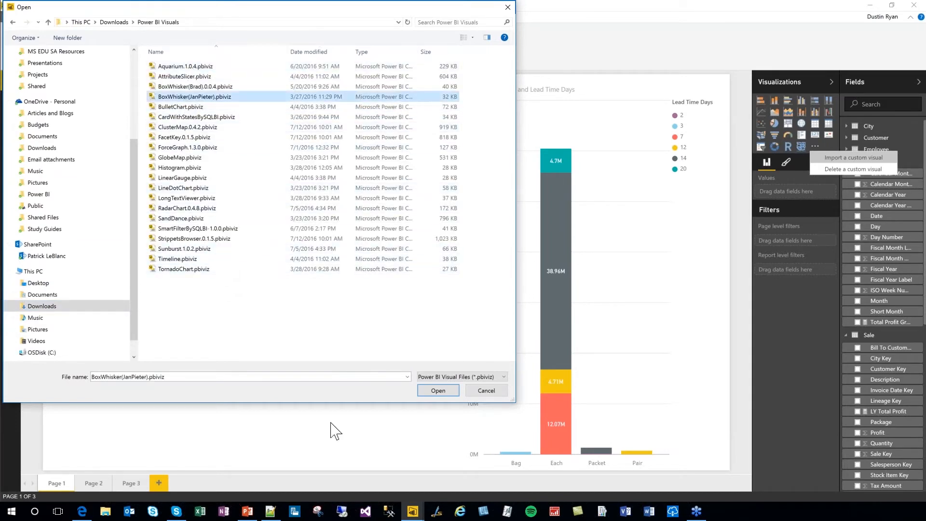
left_click(438, 390)
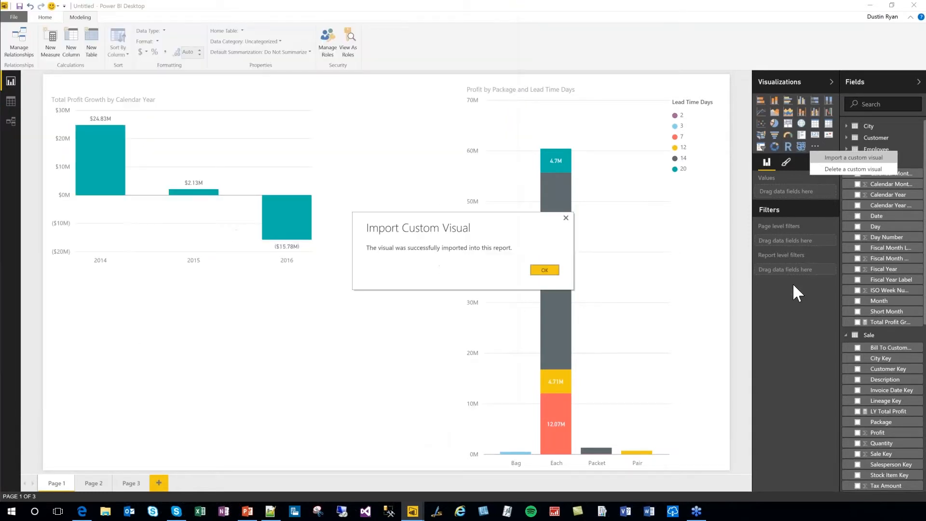
left_click(545, 270)
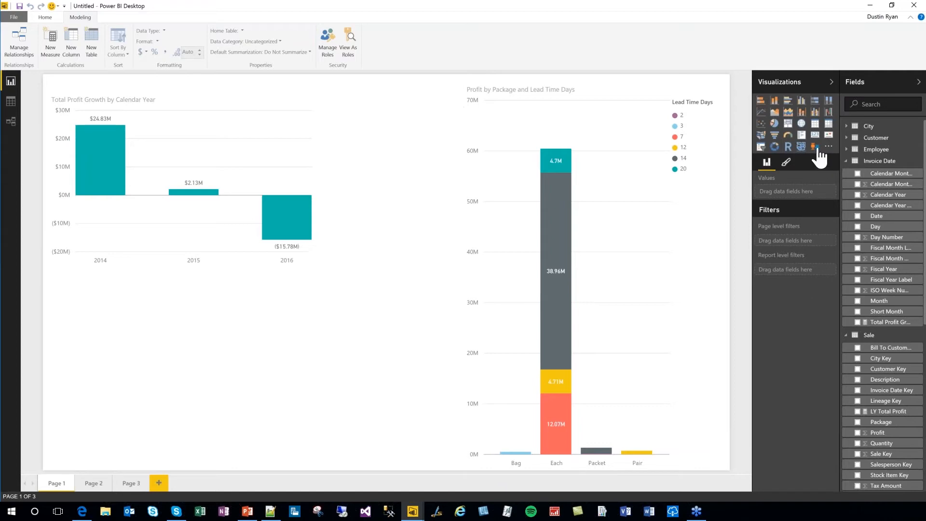
Step: Add an enlarged box-and-whisker visual below the growth chart with WWI Invoice ID as samples and Total Profit as values
left_click(815, 148)
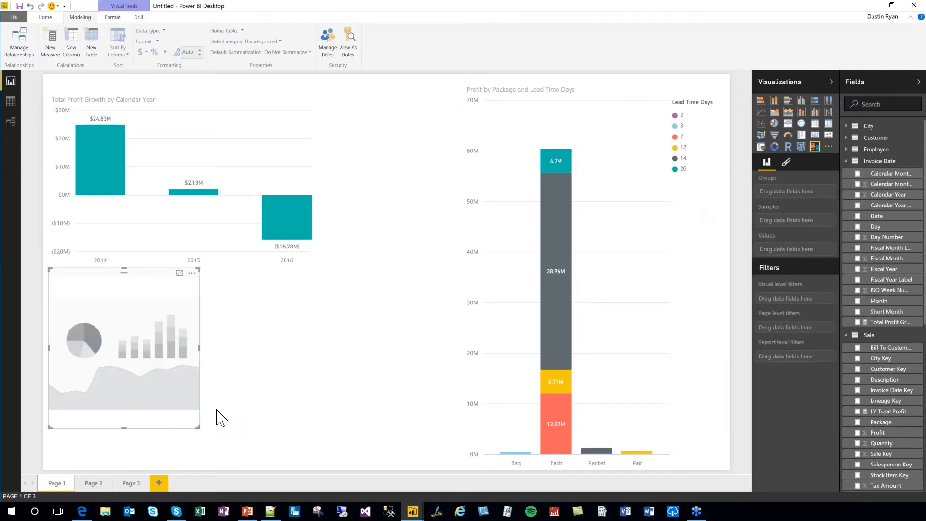
left_click_drag(198, 427, 324, 468)
scroll(912, 347, "down", 3)
scroll(911, 351, "down", 2)
left_click_drag(880, 330, 801, 223)
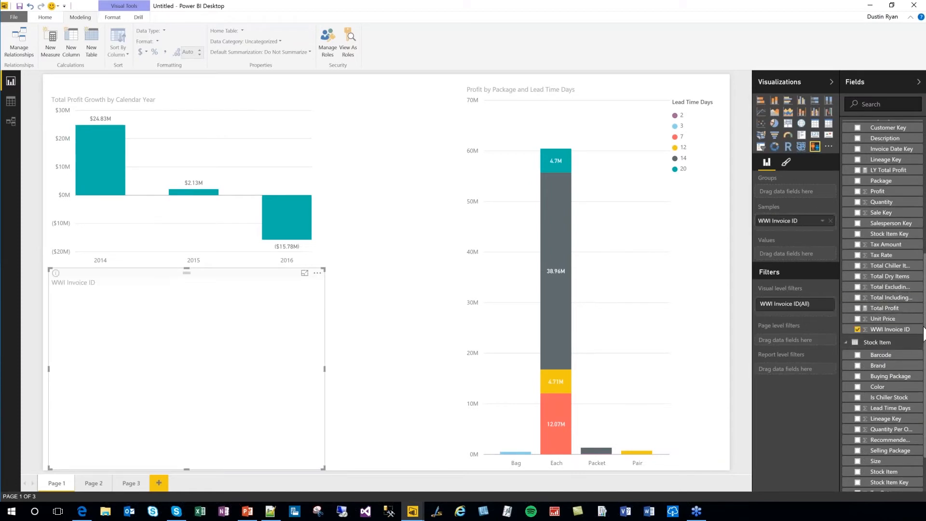
left_click_drag(886, 309, 802, 260)
Step: Try grouping the box-and-whisker visual by Package and remove that field again
scroll(894, 285, "up", 2)
left_click_drag(893, 285, 791, 191)
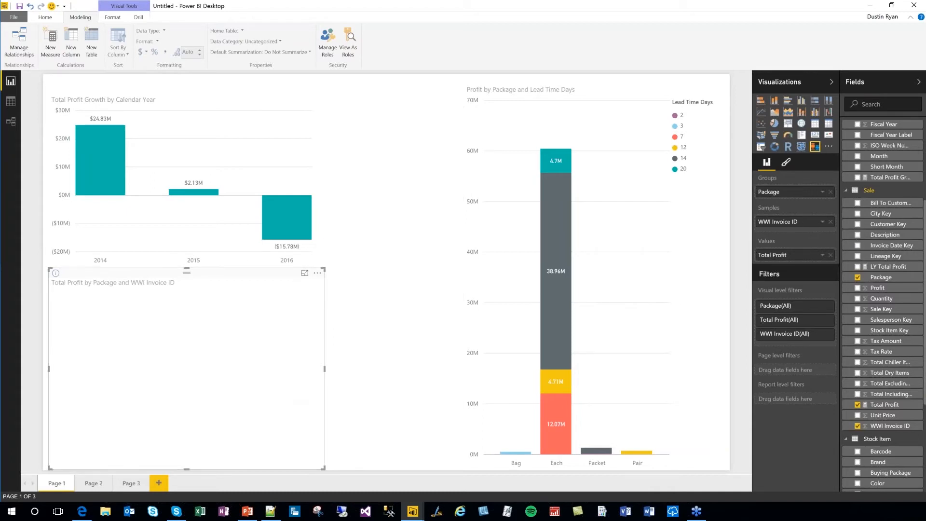
left_click(858, 277)
Step: Group the box-and-whisker visual by Calendar Year, narrow it to less than half its width, and deselect it
scroll(859, 270, "up", 3)
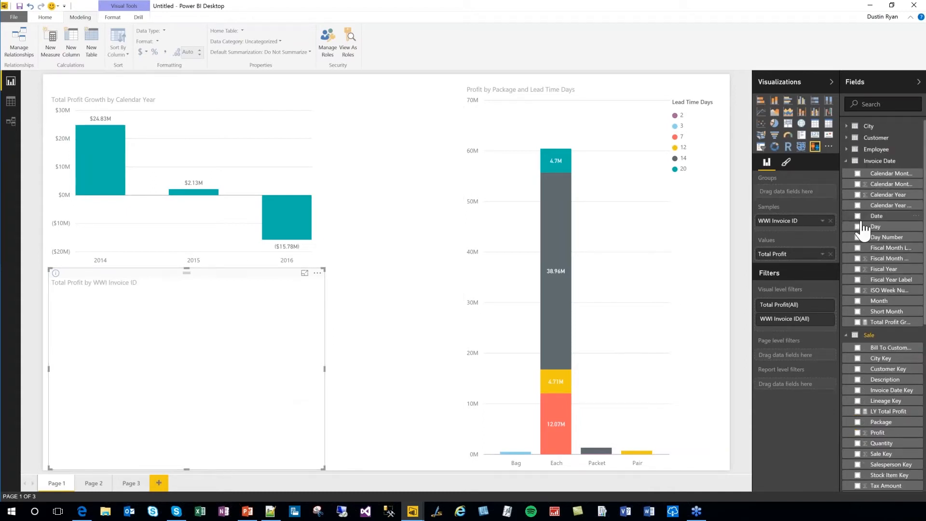
left_click_drag(910, 196, 791, 191)
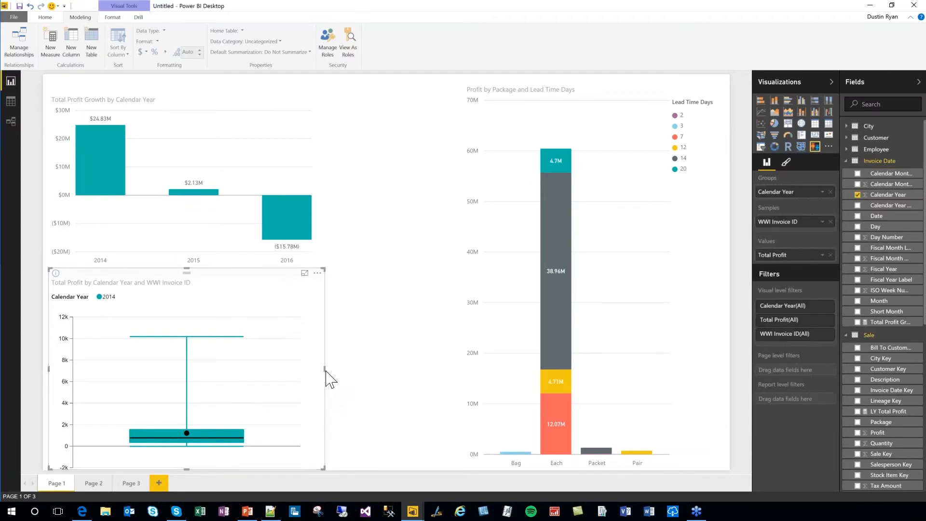
left_click_drag(323, 368, 163, 388)
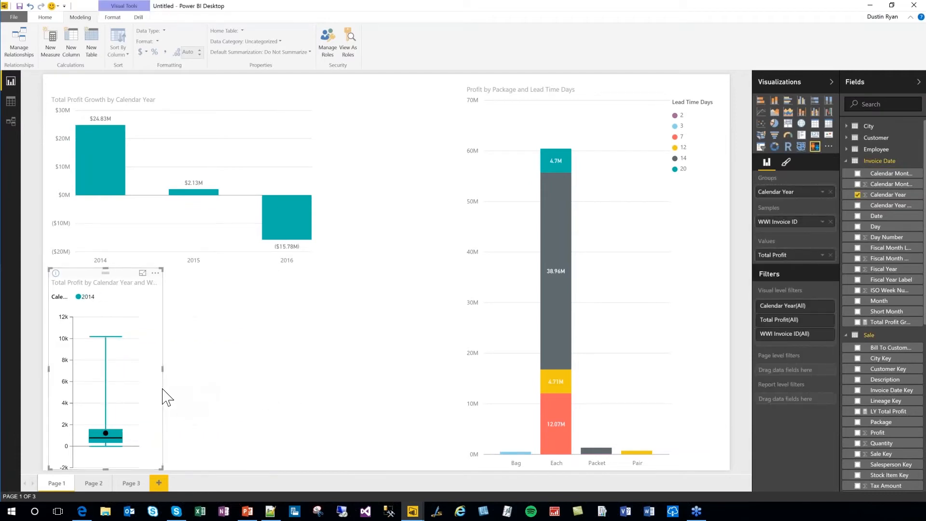
left_click(166, 392)
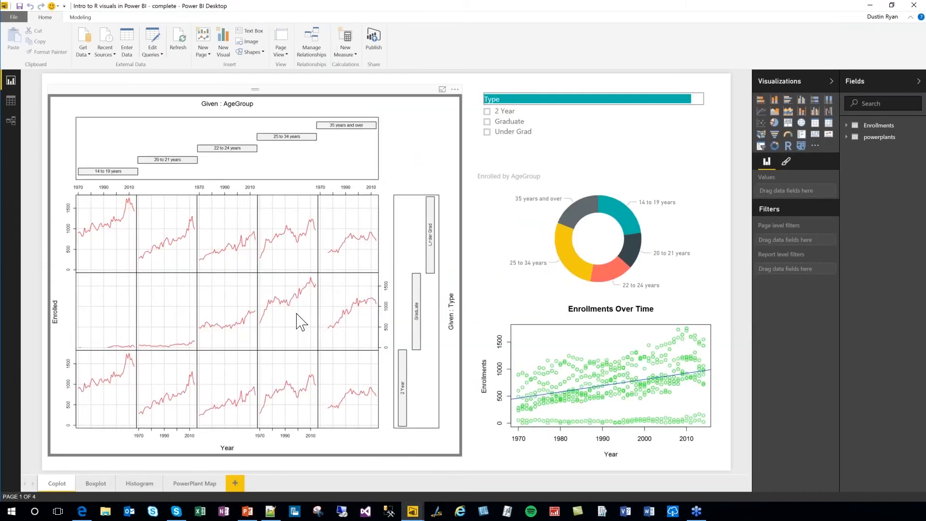
Step: In the Intro to R visuals in Power BI report, select the coplot R visual and minimize its R script editor
left_click(305, 90)
left_click_drag(35, 421, 605, 428)
left_click(731, 346)
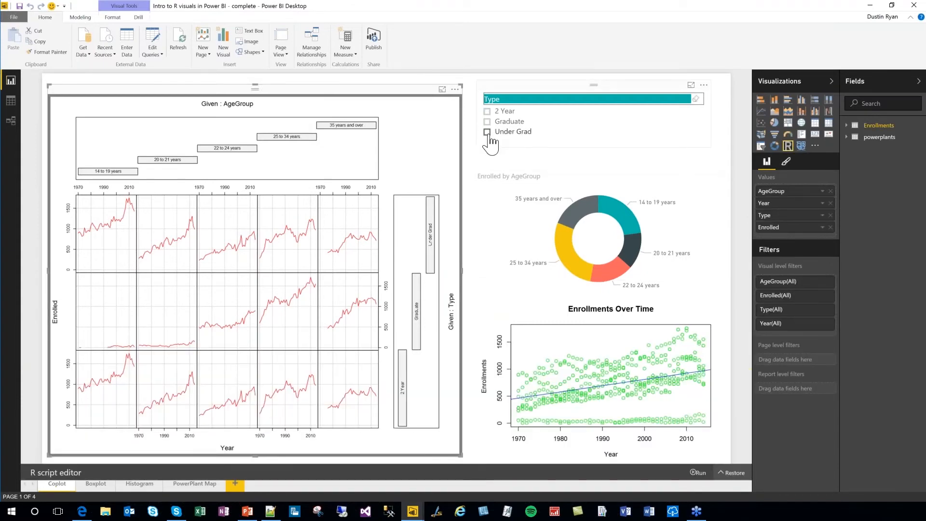
Step: Filter the Coplot page by Under Grad, highlight the 25 to 34 years donut slice, and add Graduate and 2 Year to the Type selection
left_click(487, 132)
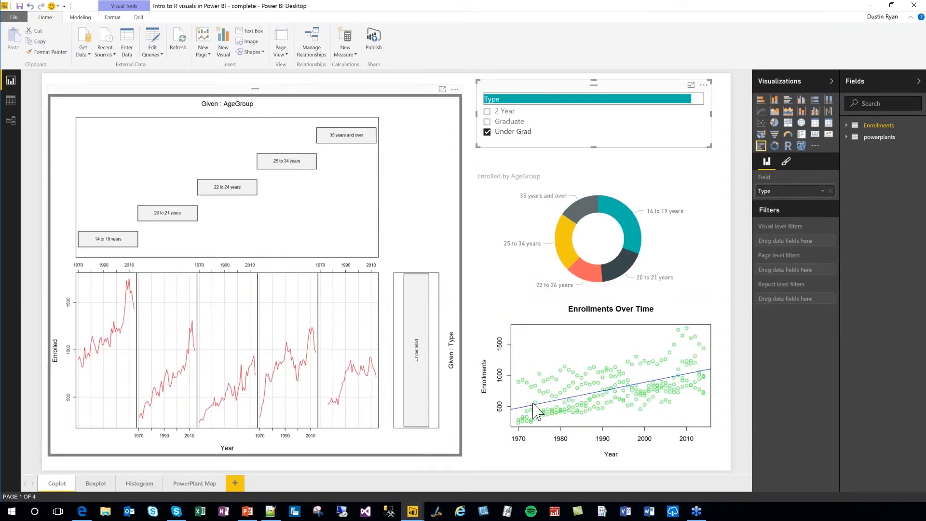
left_click(562, 236)
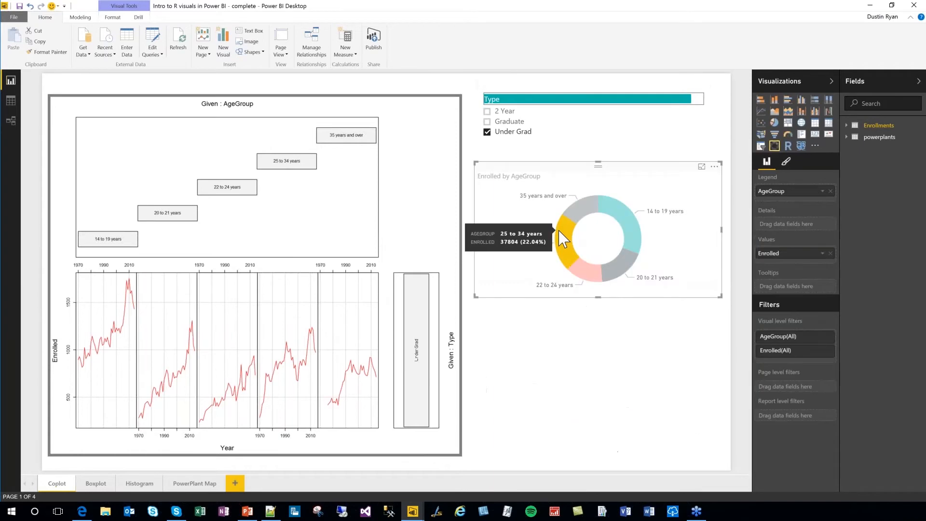
left_click(487, 123)
left_click(487, 111)
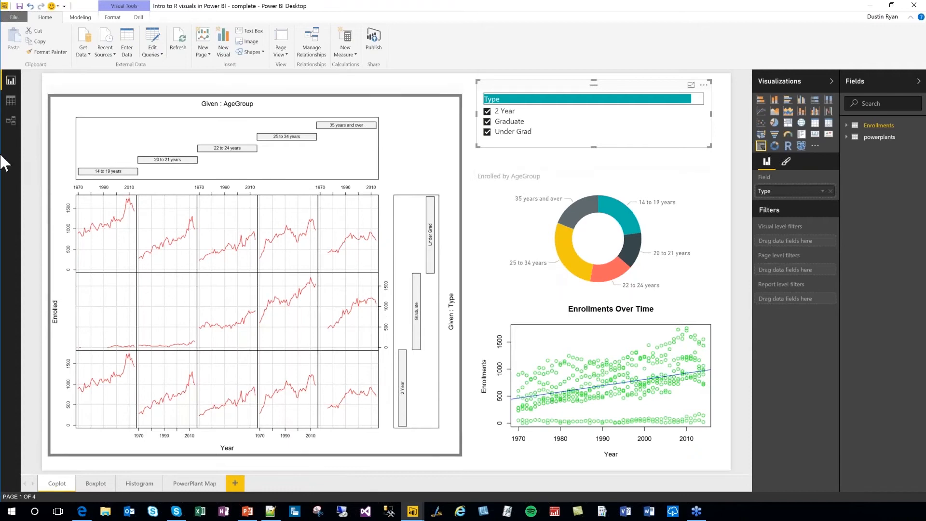
Step: Switch back to the Untitled report and create a new hierarchy from the Invoice Date table's Calendar Year field
left_click(412, 512)
left_click(463, 482)
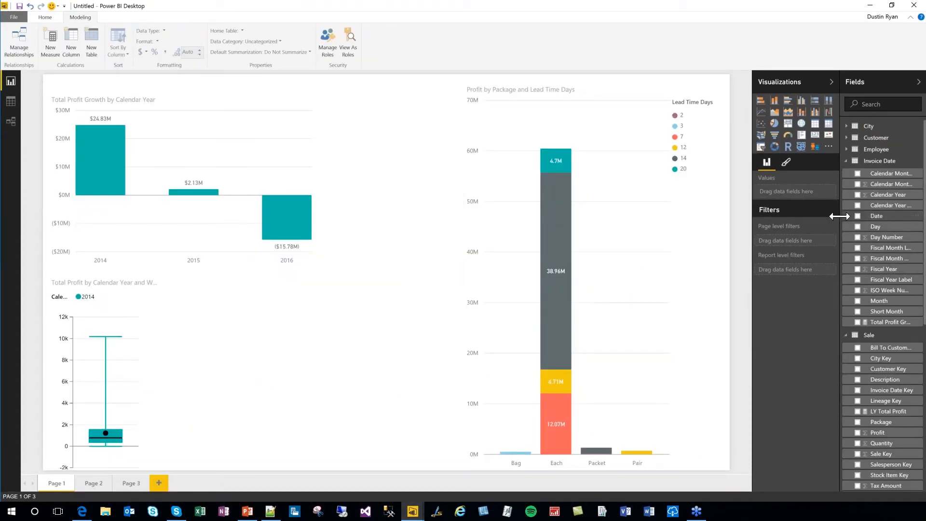
left_click_drag(840, 215, 816, 215)
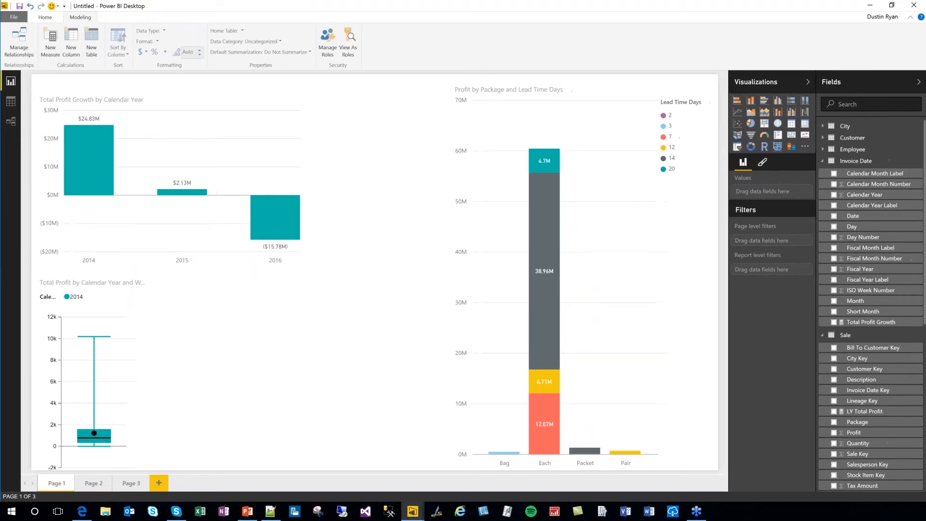
right_click(869, 196)
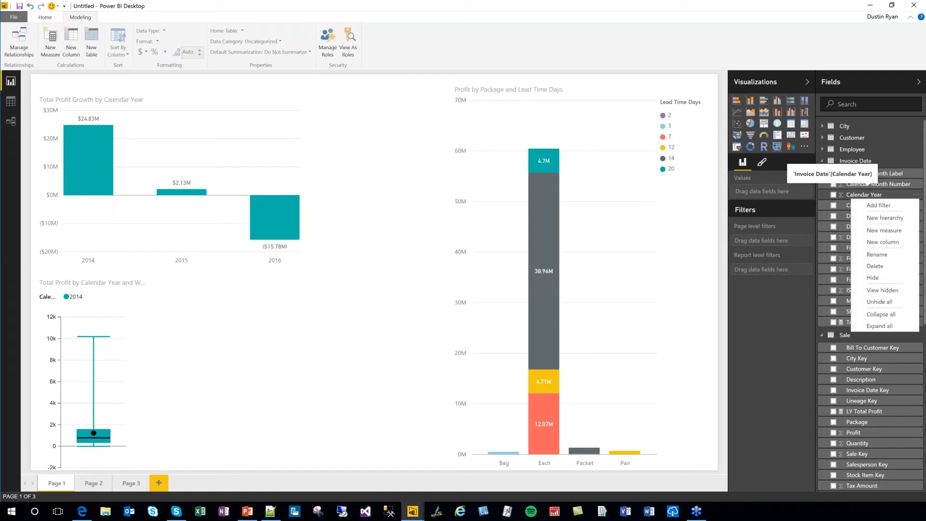
left_click(886, 218)
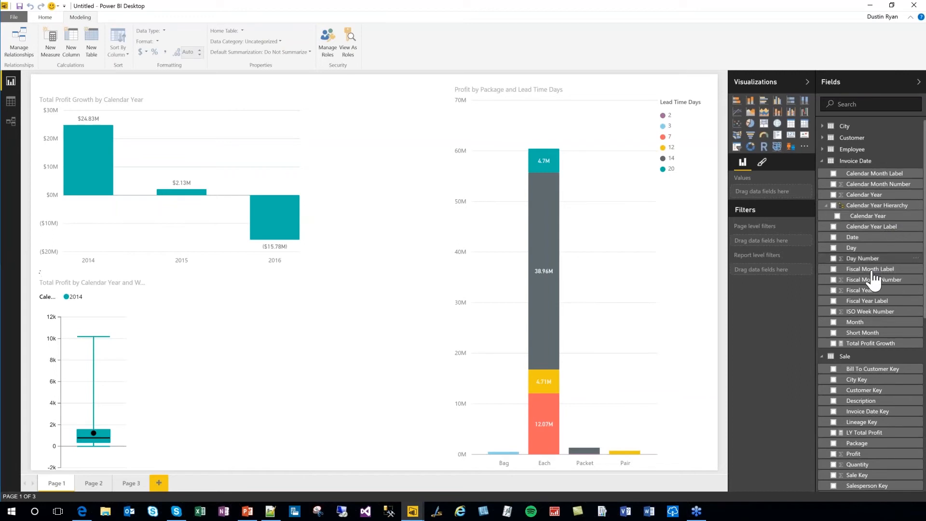
Step: Add Calendar Month Number and Day Number as levels of the Calendar Year Hierarchy
right_click(880, 192)
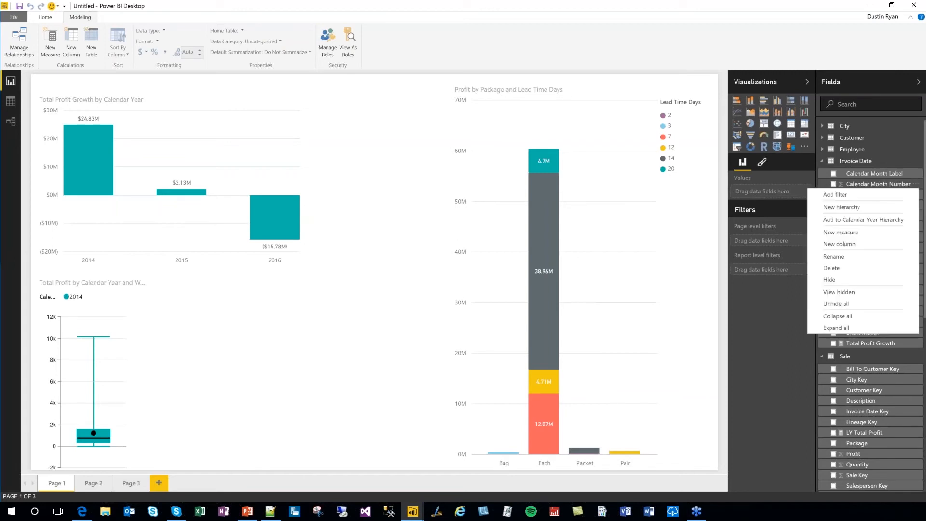
left_click(872, 220)
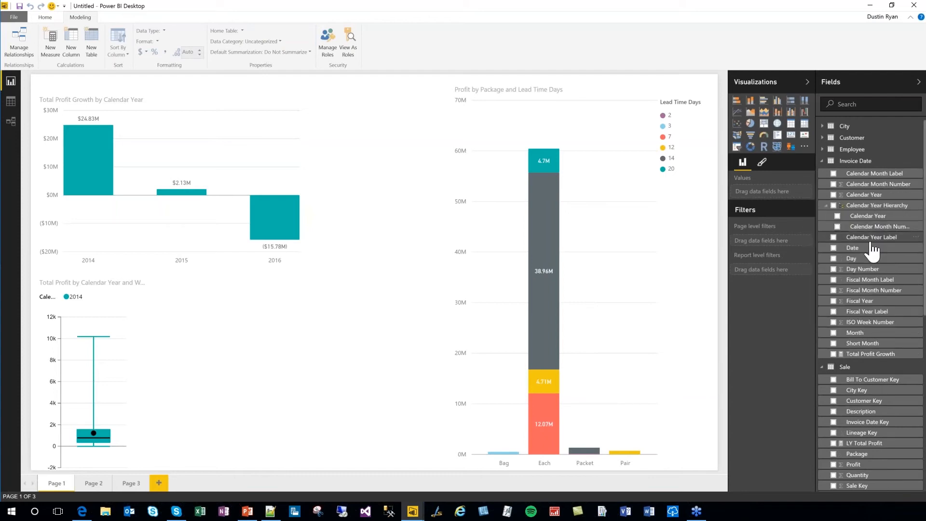
right_click(858, 269)
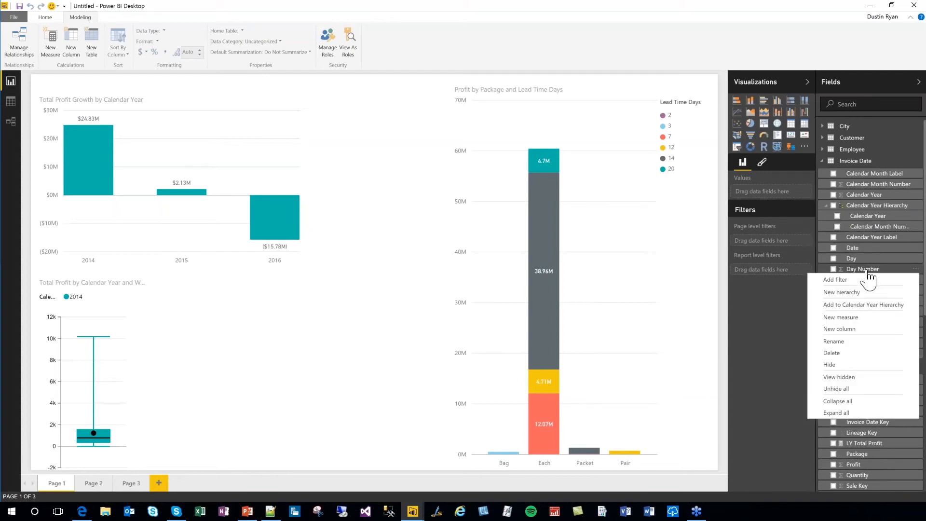
left_click(861, 305)
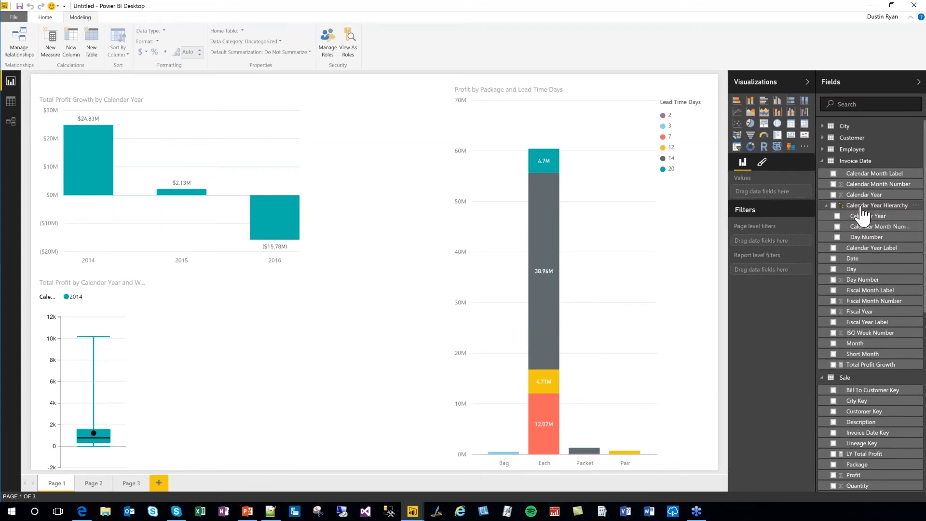
Step: Rename the new Invoice Date hierarchy as Calendar Hierarchy
right_click(881, 207)
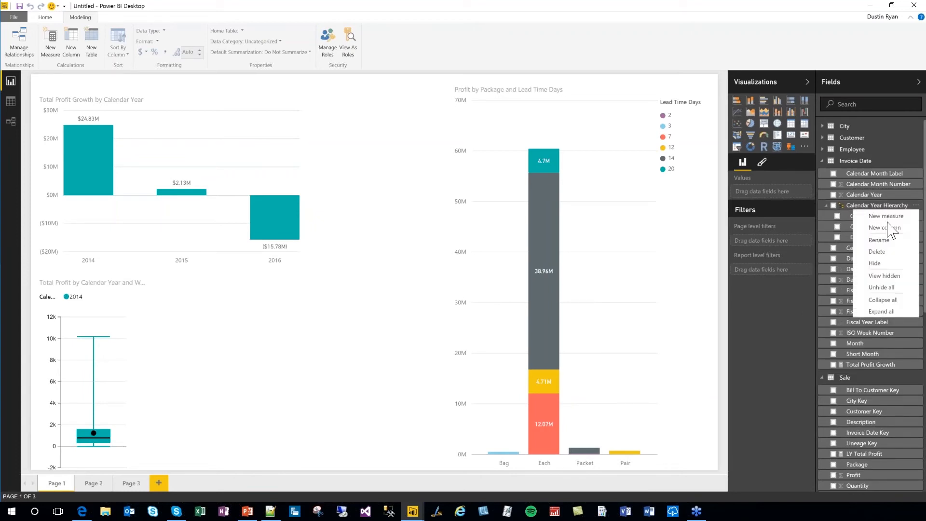
left_click(777, 256)
left_click(883, 205)
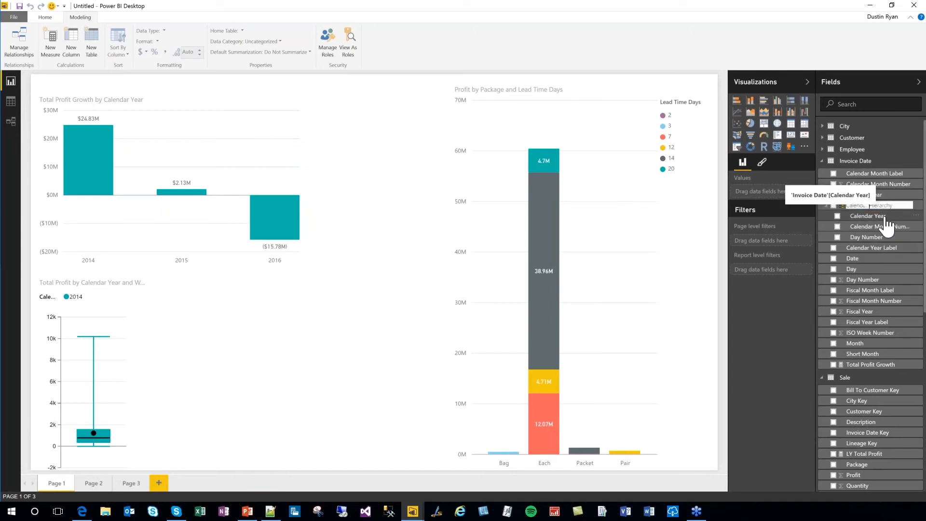
key("Return")
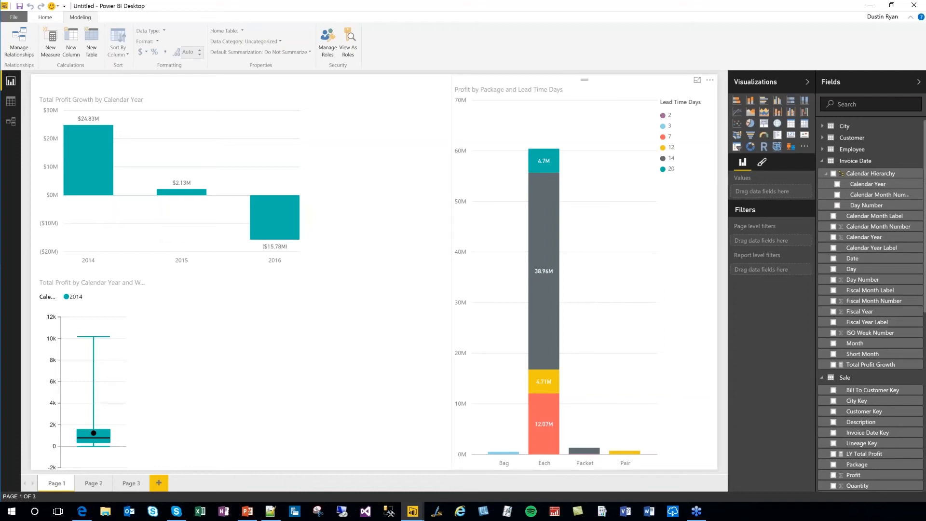
left_click(833, 174)
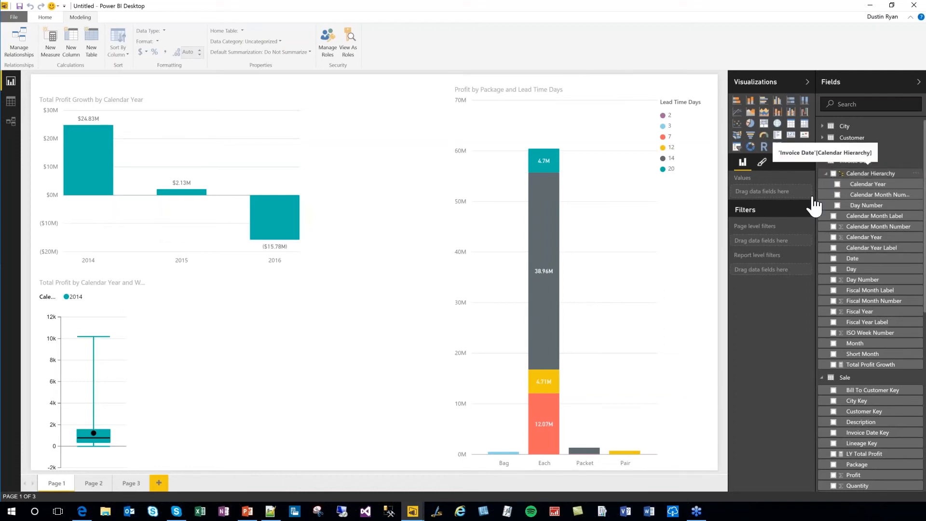
Step: Chart Total Profit by the Calendar Hierarchy as a column chart on Page 1, filling the space beside the box plot
left_click(434, 465)
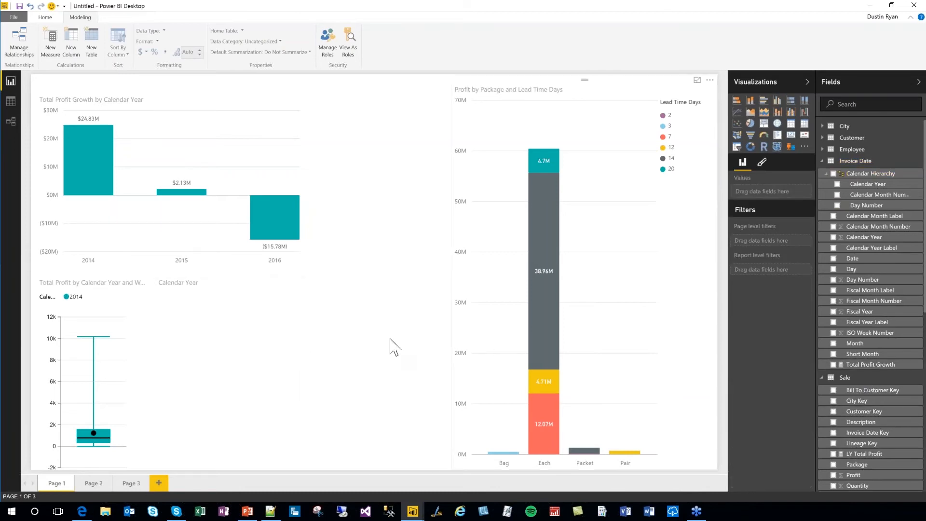
left_click(284, 357)
left_click_drag(305, 427, 412, 463)
left_click(430, 474)
scroll(873, 396, "down", 4)
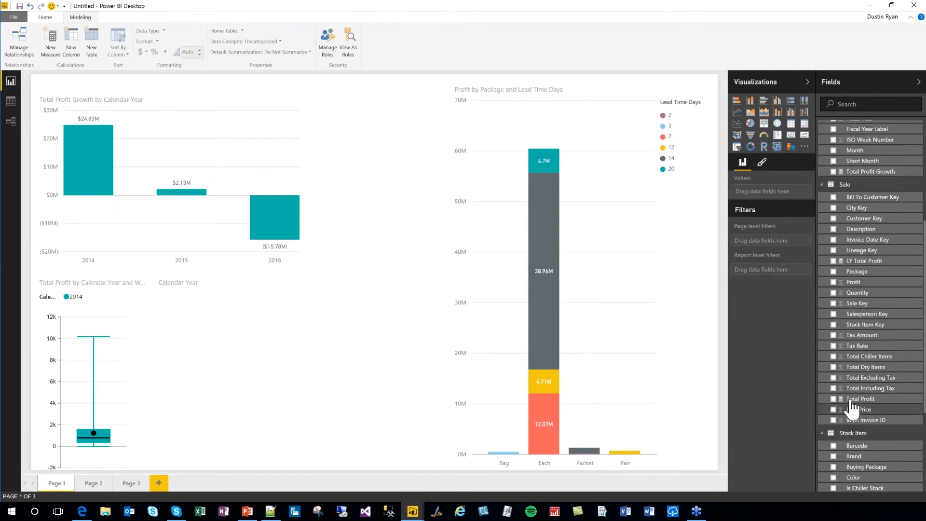
left_click(833, 399)
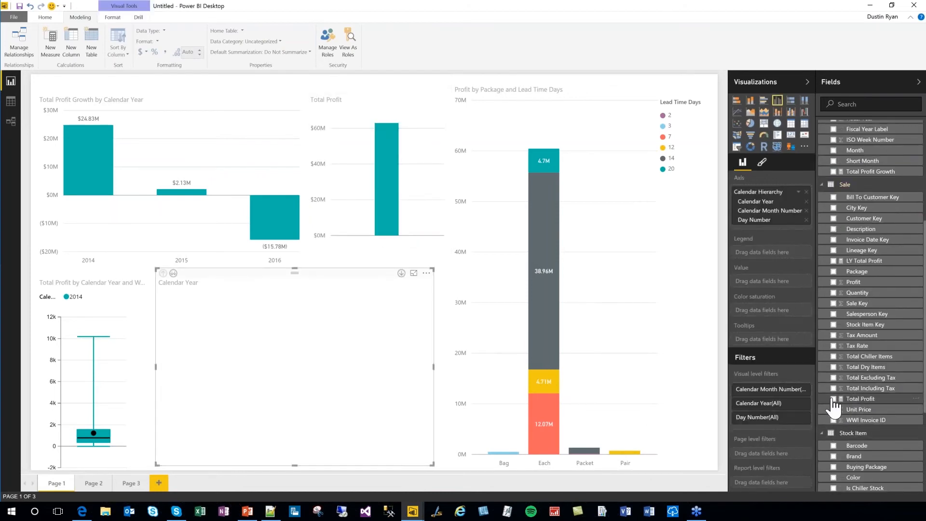
left_click_drag(412, 412, 376, 441)
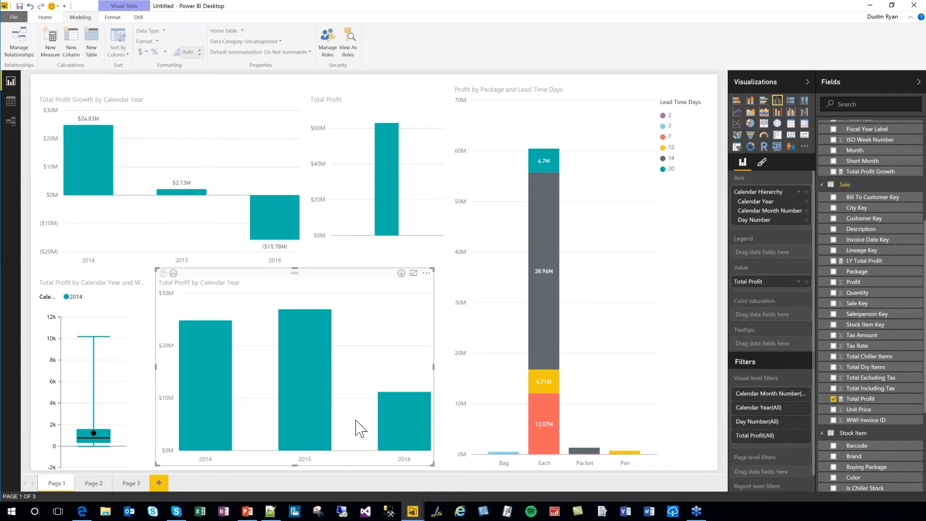
Step: Turn on drill mode in the new column chart, drill into 2015 and month 7, and drill back up to the year level
mouse_move(321, 416)
left_click(402, 273)
mouse_move(311, 349)
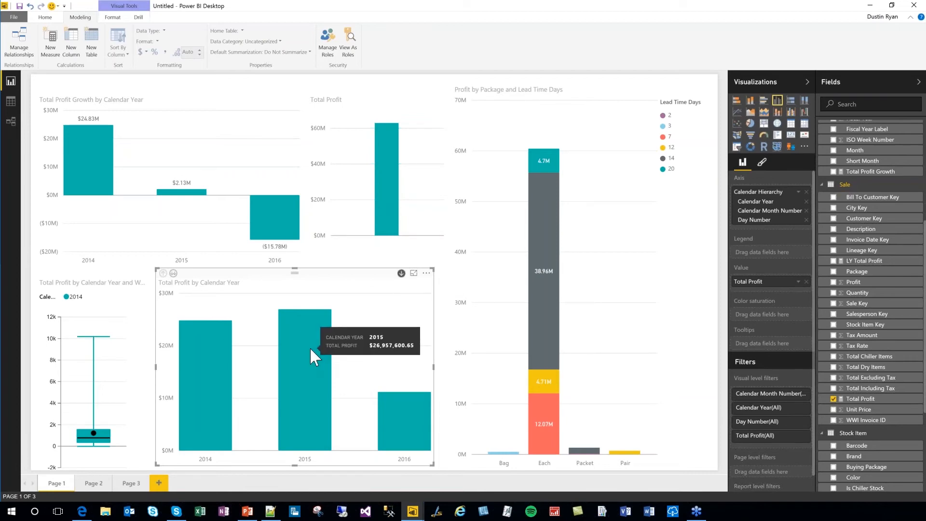
left_click(311, 348)
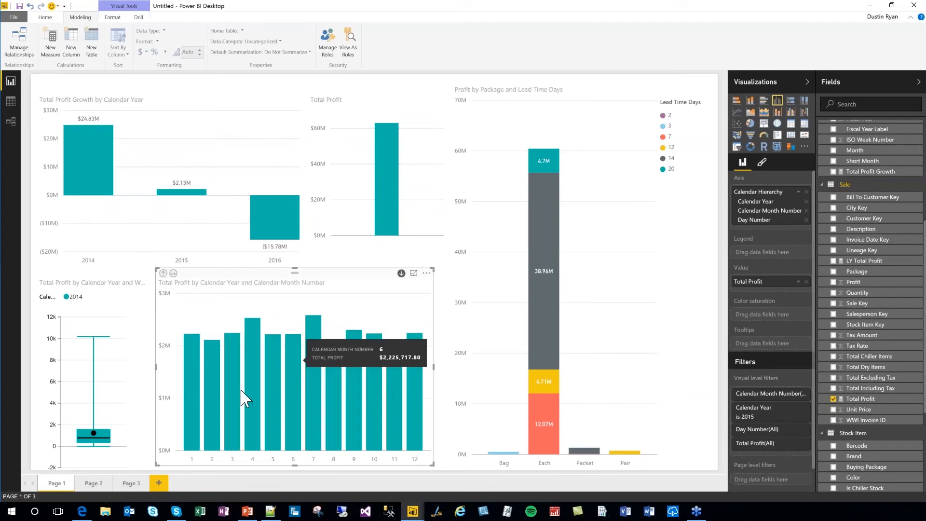
left_click(311, 370)
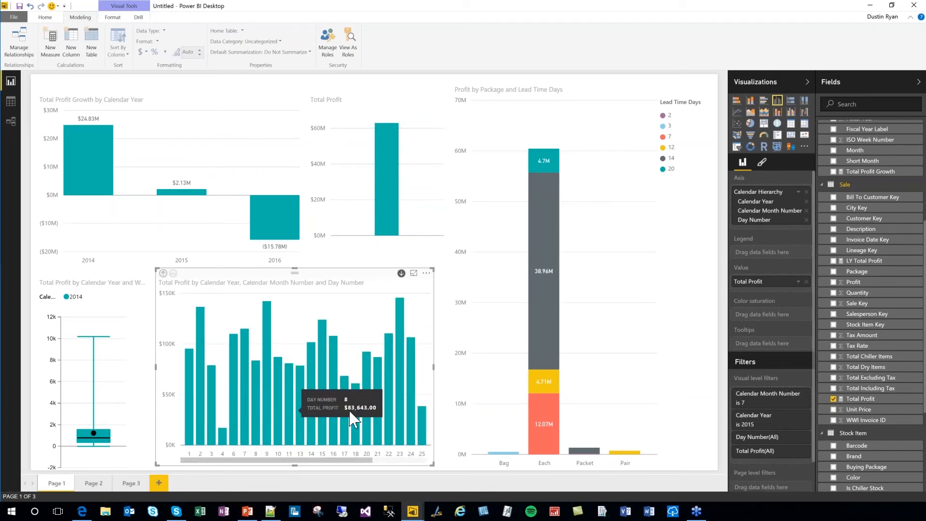
left_click(163, 273)
left_click(163, 273)
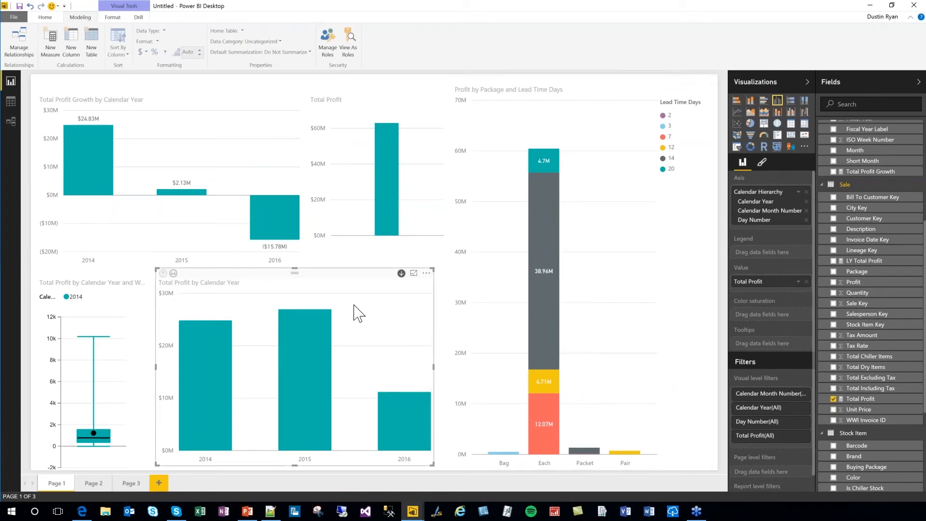
Step: Create a new security role named Wingtip Toys
mouse_move(283, 372)
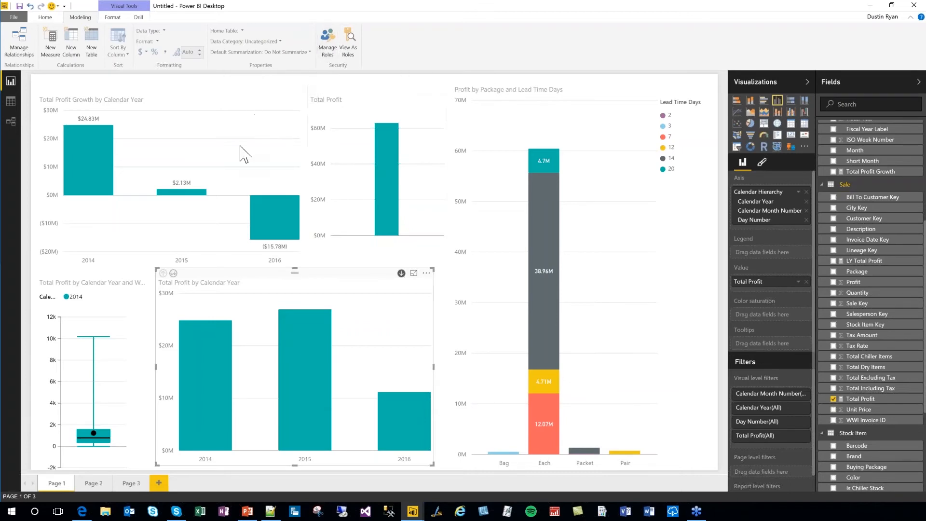
mouse_move(381, 181)
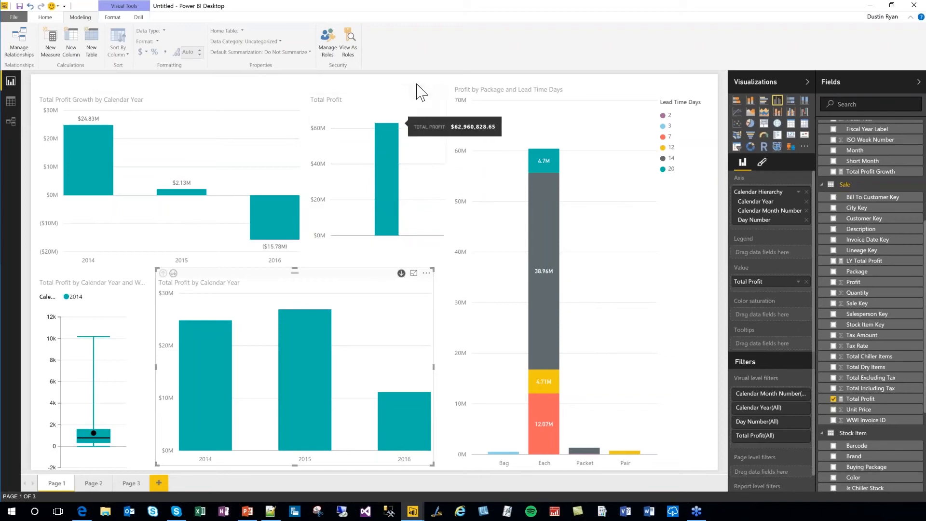
left_click(329, 41)
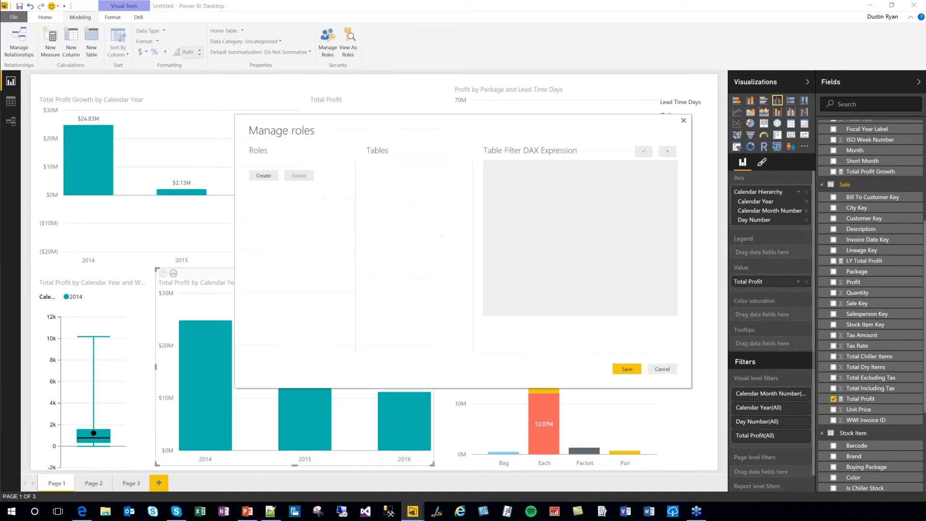
left_click(266, 177)
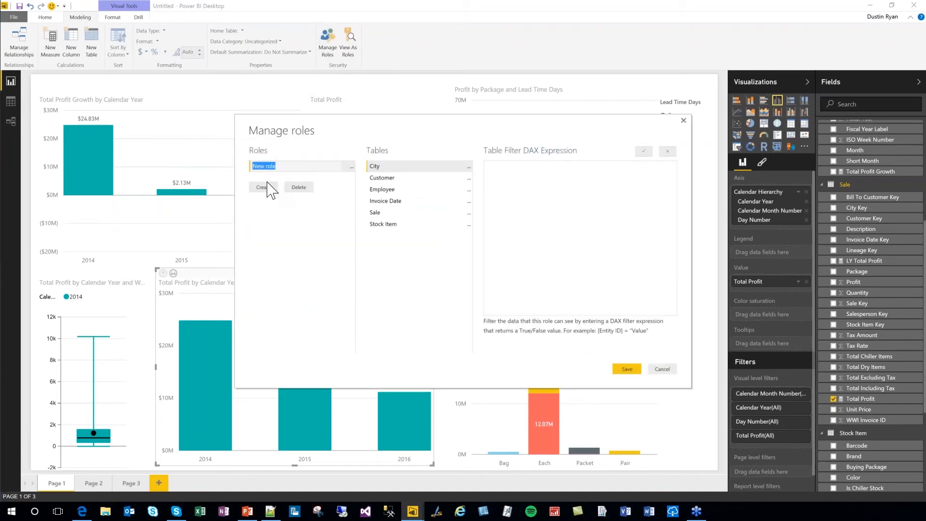
type("Wi")
Step: Filter the role's Customer table with [Buying Group] = "Wingtip Toys" and save the roles
left_click(391, 178)
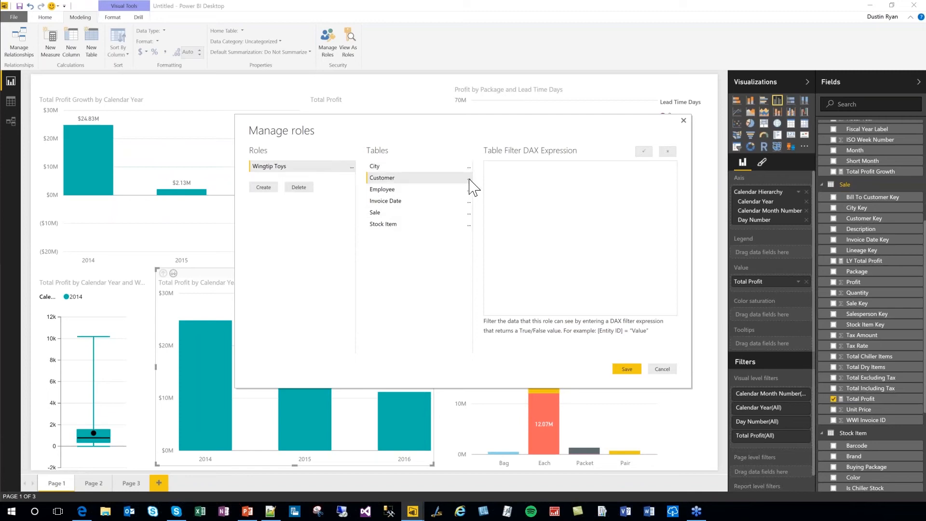
left_click(469, 178)
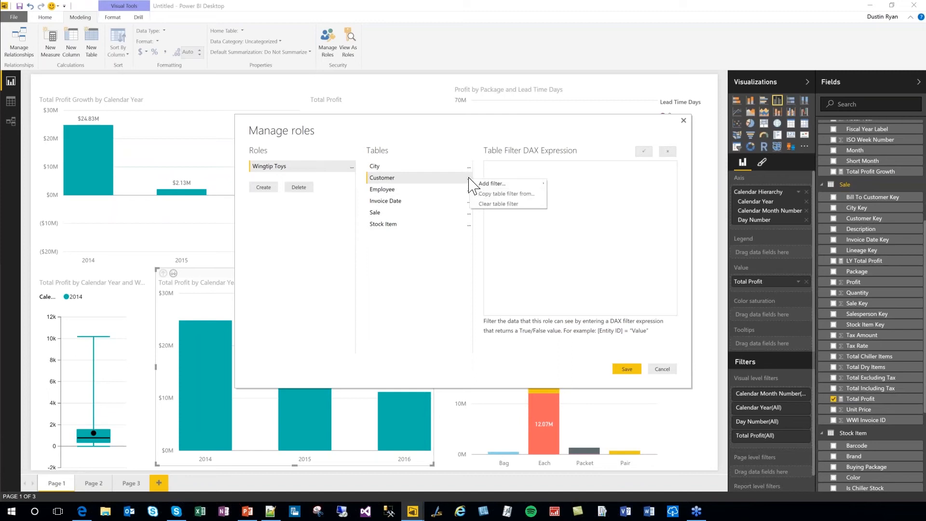
mouse_move(487, 185)
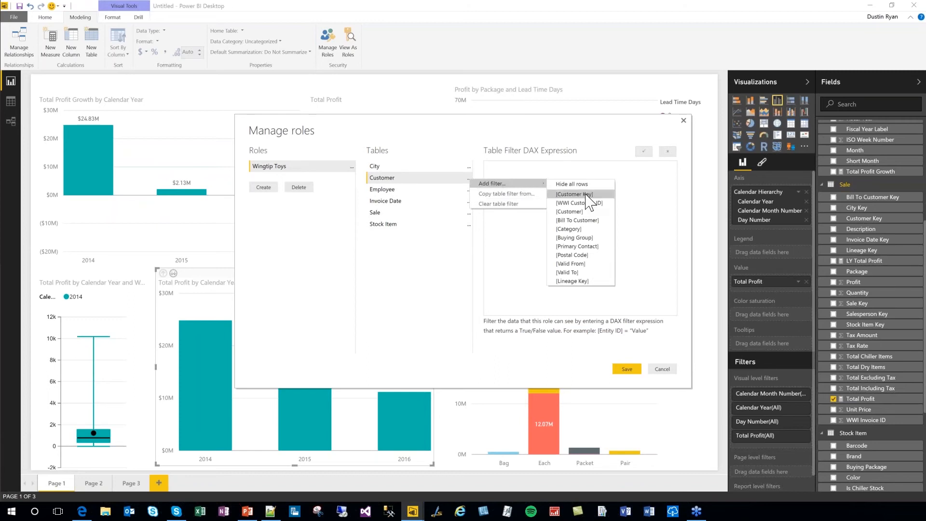
left_click(584, 238)
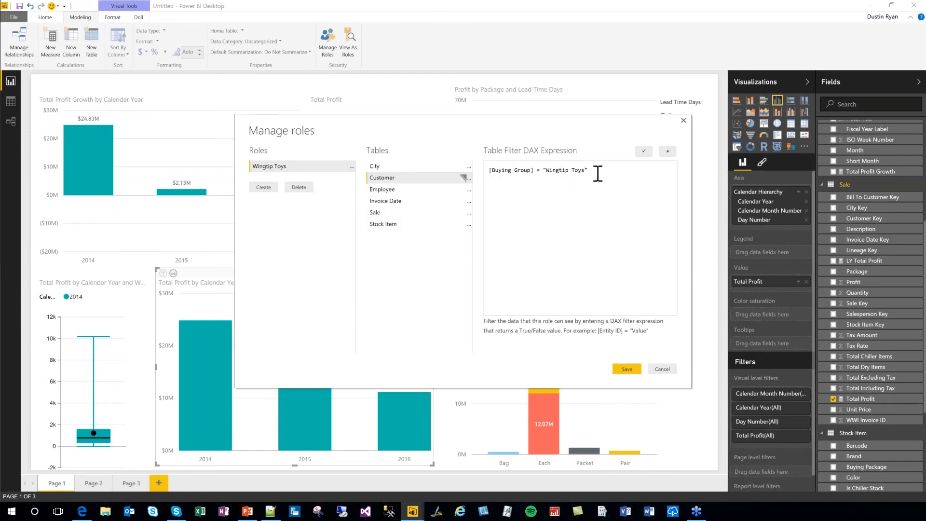
left_click(624, 370)
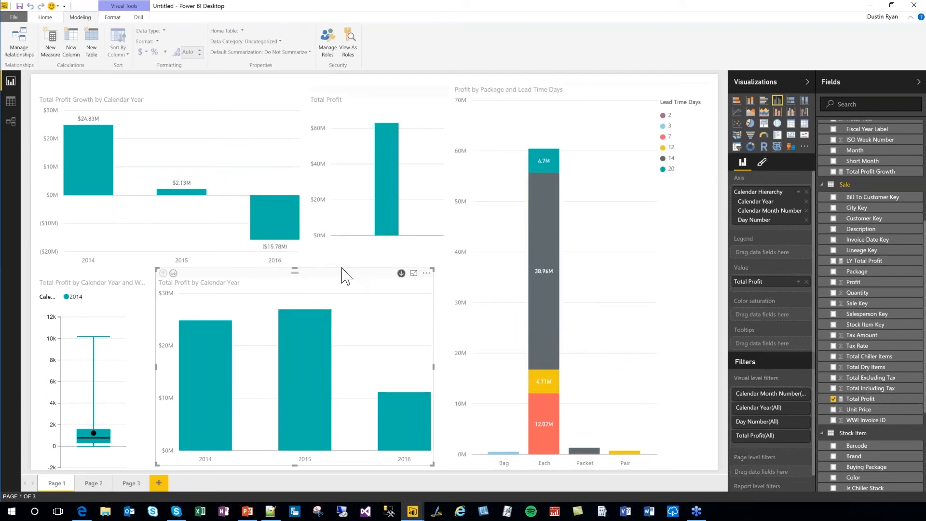
Step: View the report as the Wingtip Toys role
left_click(348, 40)
left_click(414, 220)
left_click(496, 328)
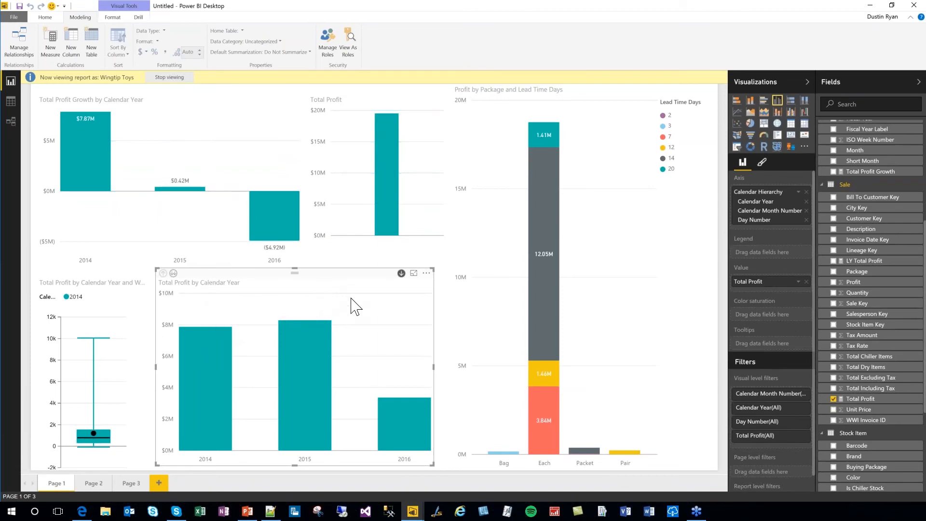
Step: Add the Customer table's Customer field to the axis of the Profit by Package and Lead Time Days chart
left_click(823, 185)
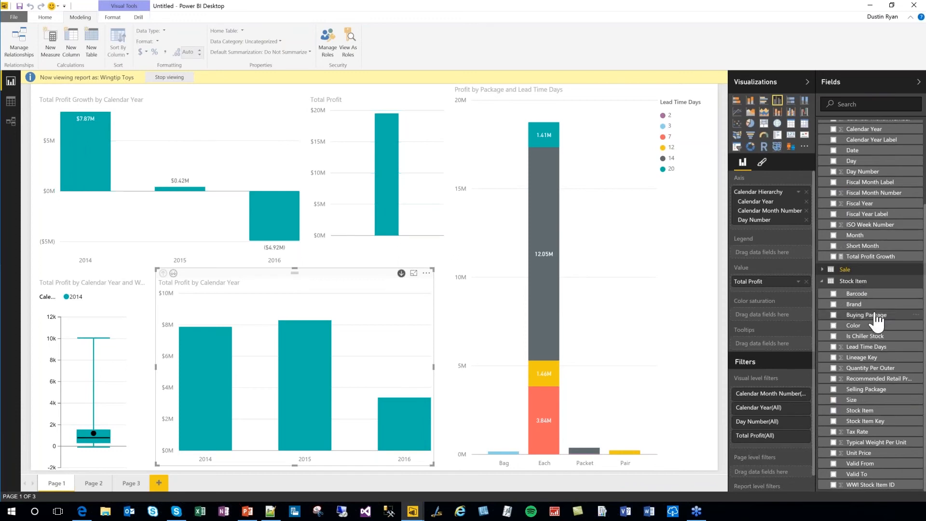
scroll(823, 270, "up", 5)
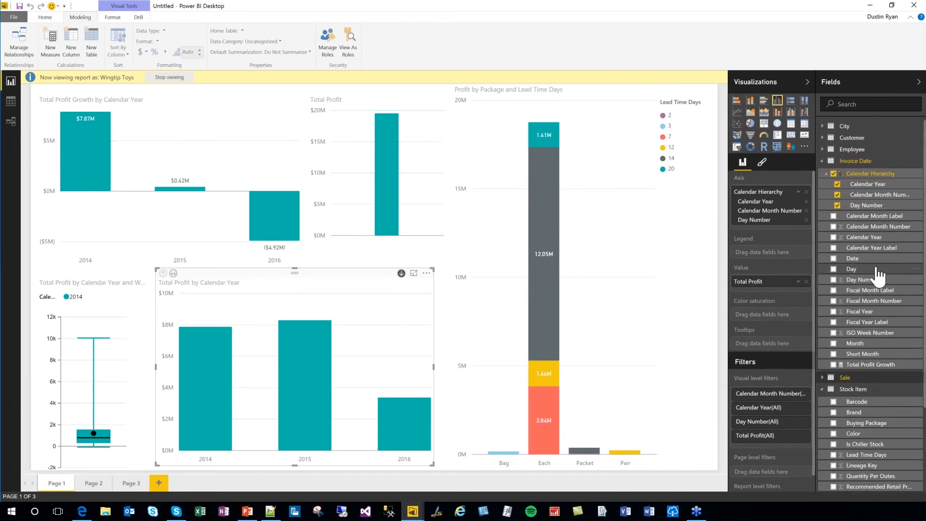
left_click(826, 140)
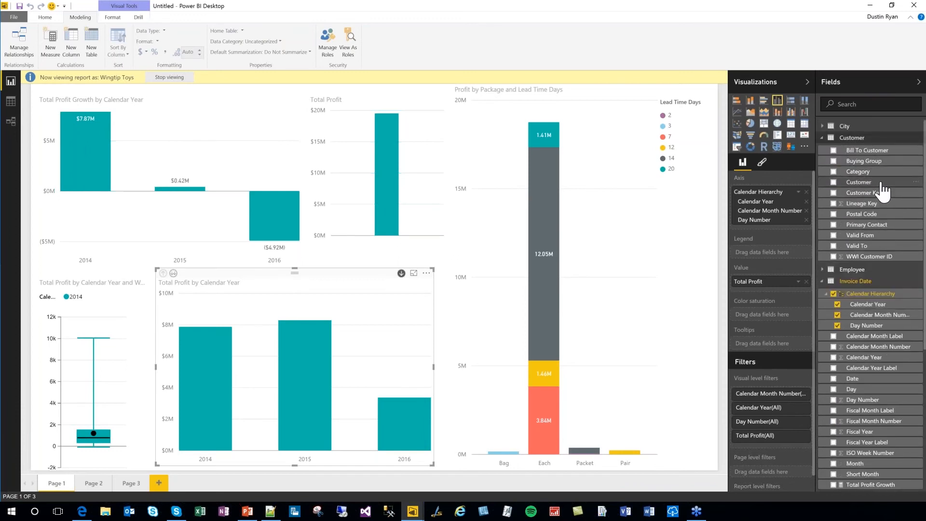
left_click_drag(849, 182, 687, 269)
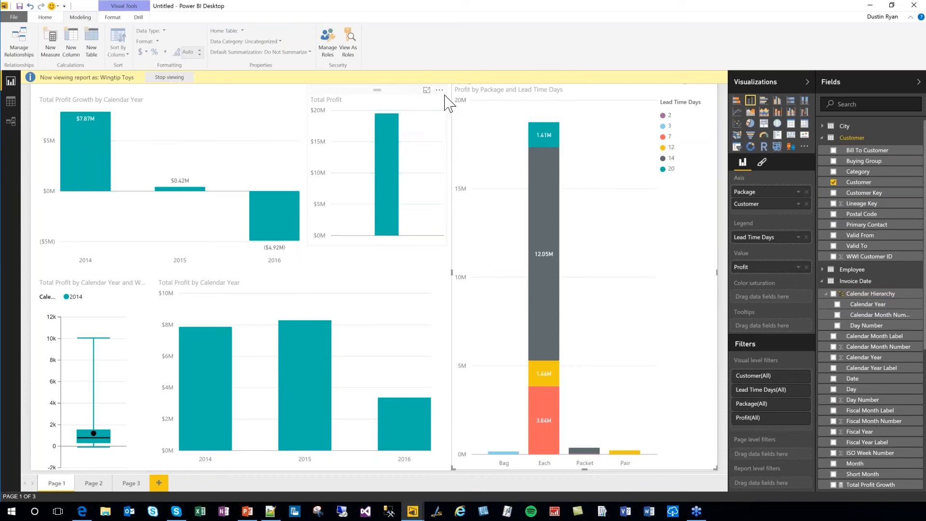
Step: Remove the standalone Total Profit chart and put a table of the Customer table's Buying Group field in its place
left_click(440, 89)
left_click(453, 114)
left_click_drag(864, 161, 399, 195)
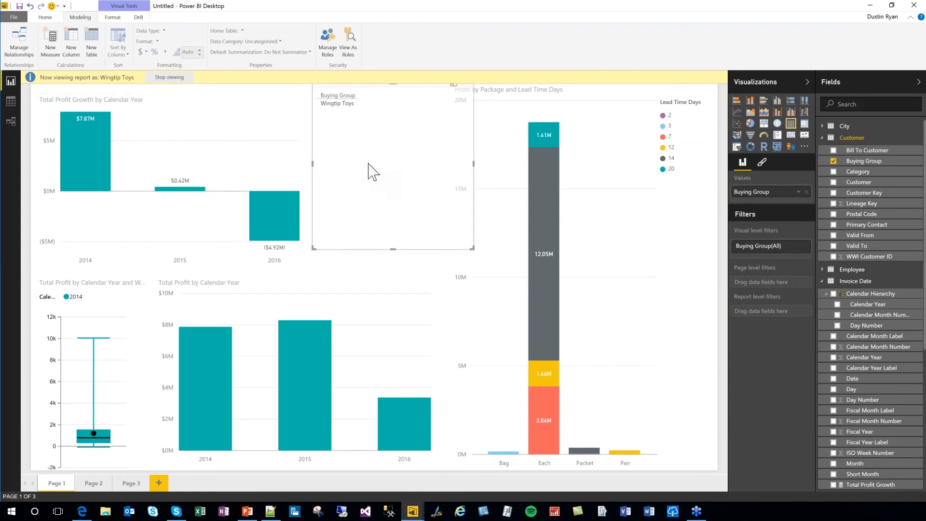
Step: Start publishing the report and save its changes to the Desktop as test
left_click(53, 17)
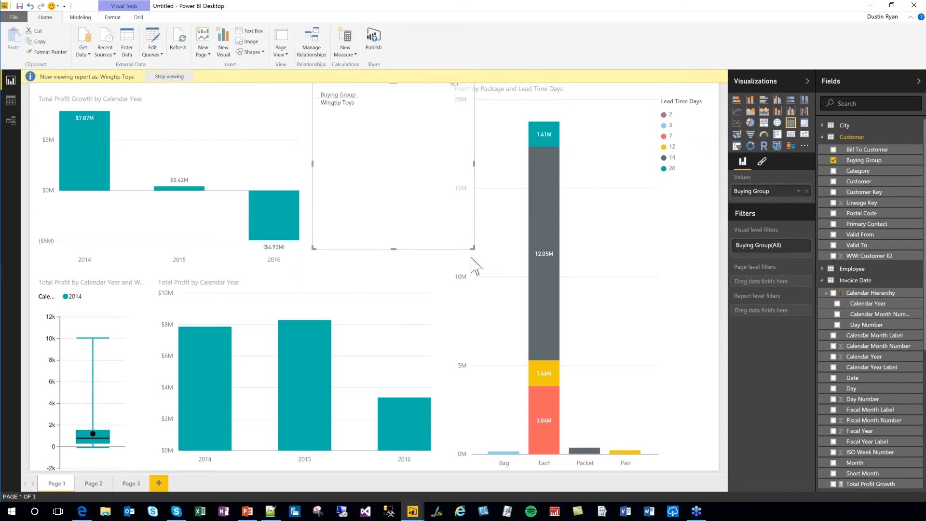
left_click(374, 47)
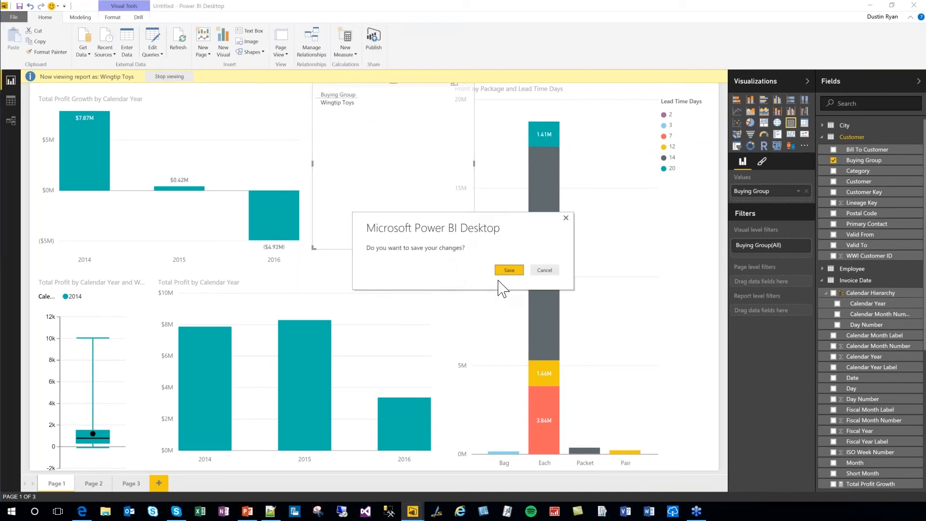
left_click(511, 271)
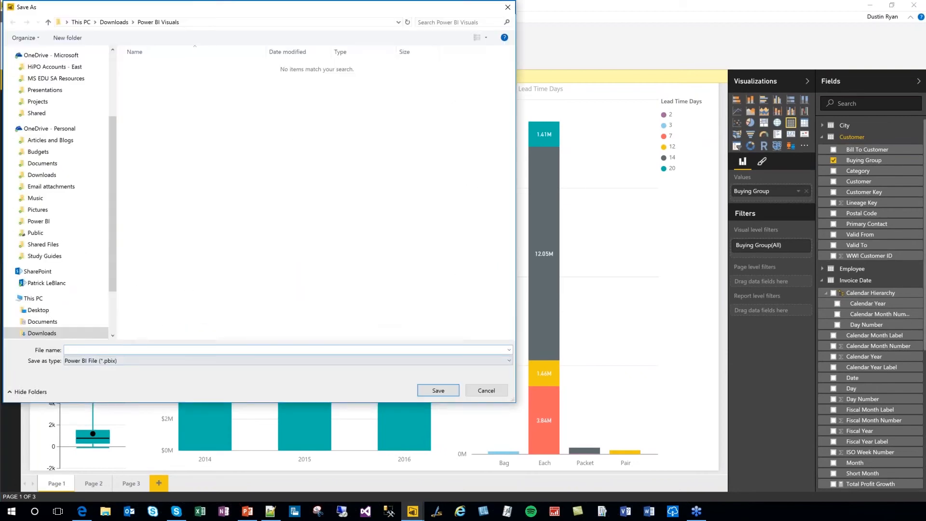
left_click(39, 310)
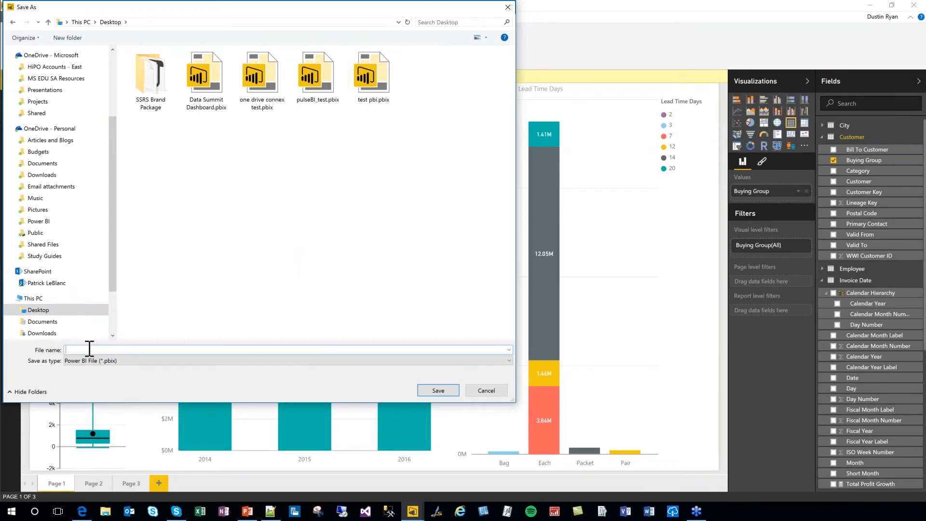
type("test")
left_click(437, 391)
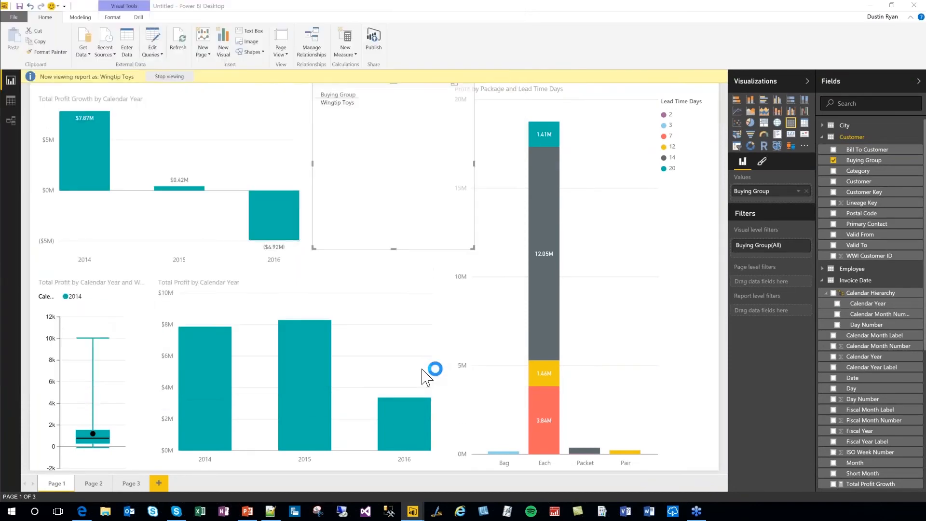